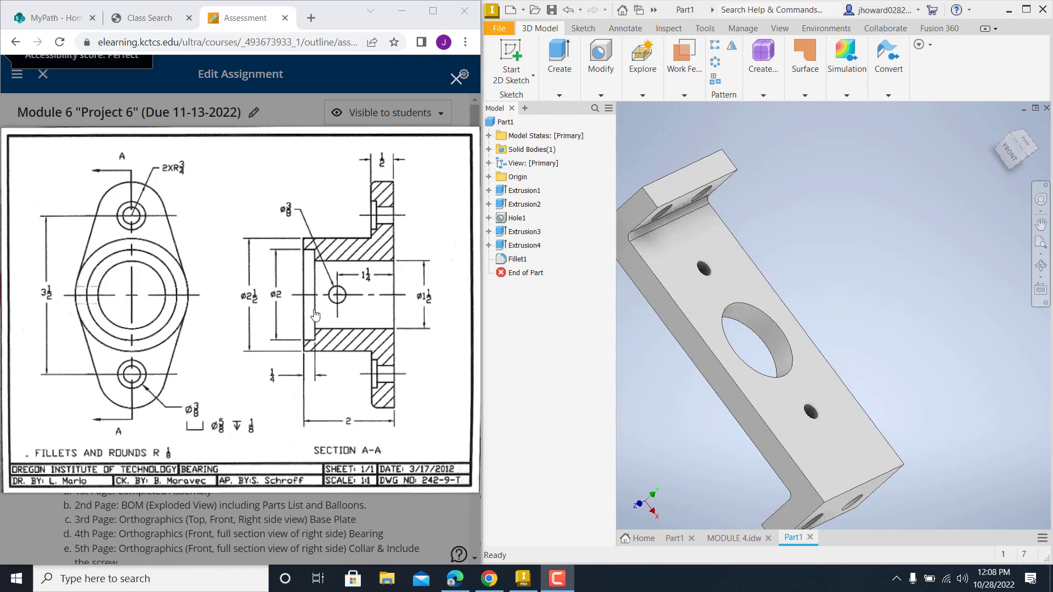
# - Create a new part from the English Standard (in).ipt template
pyautogui.scroll(2, 755, 318)
pyautogui.scroll(-5, 755, 317)
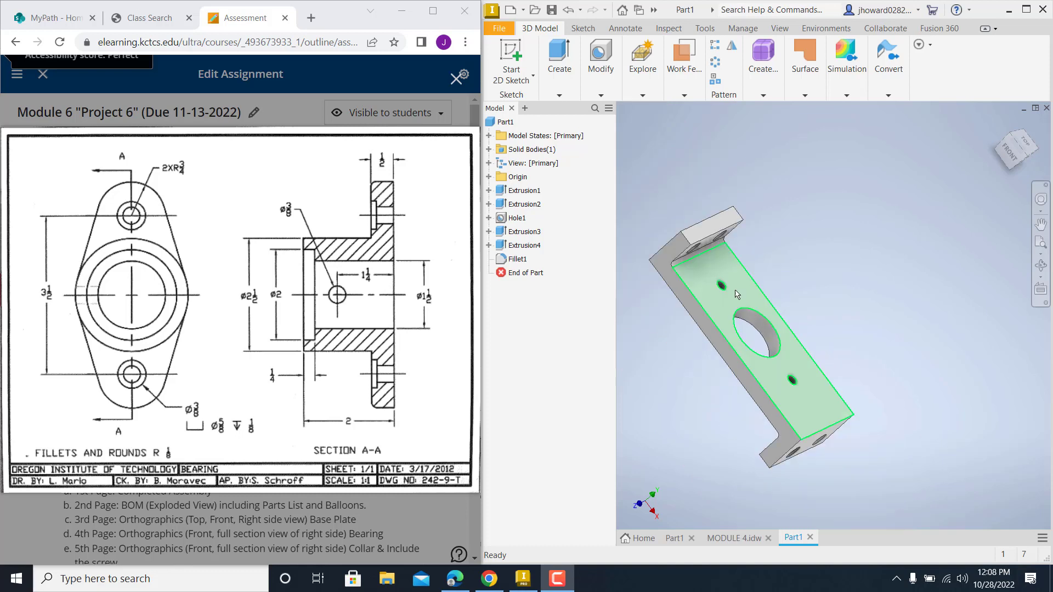
pyautogui.click(515, 82)
pyautogui.click(527, 102)
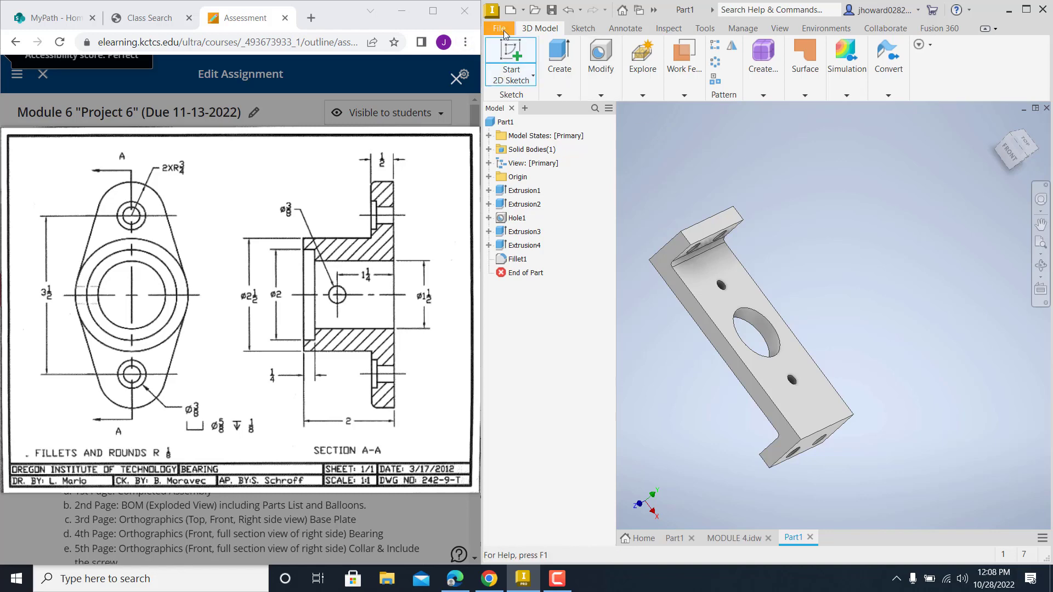
pyautogui.click(509, 11)
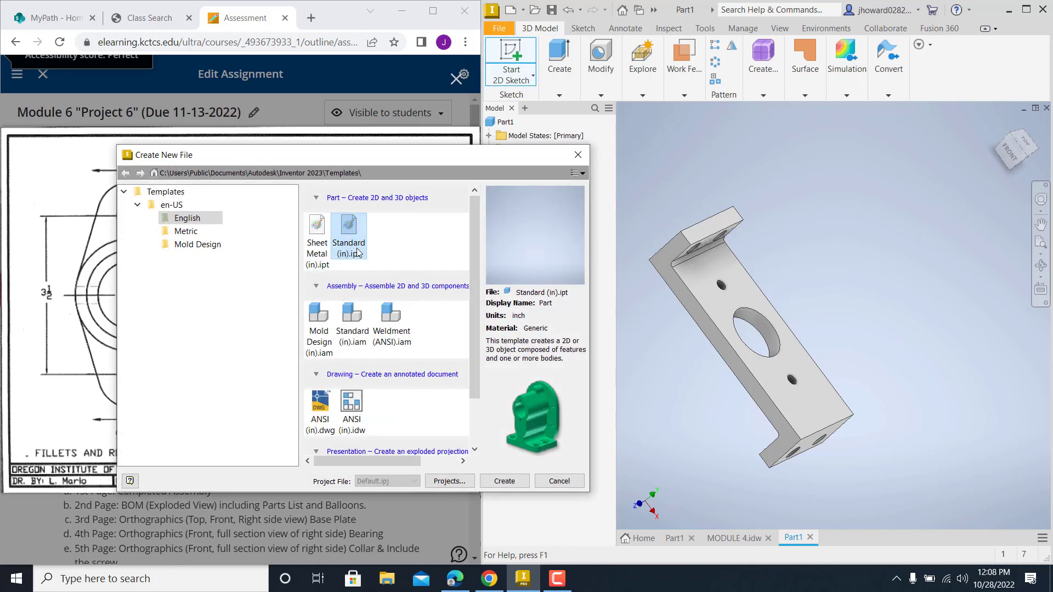
pyautogui.doubleClick(365, 248)
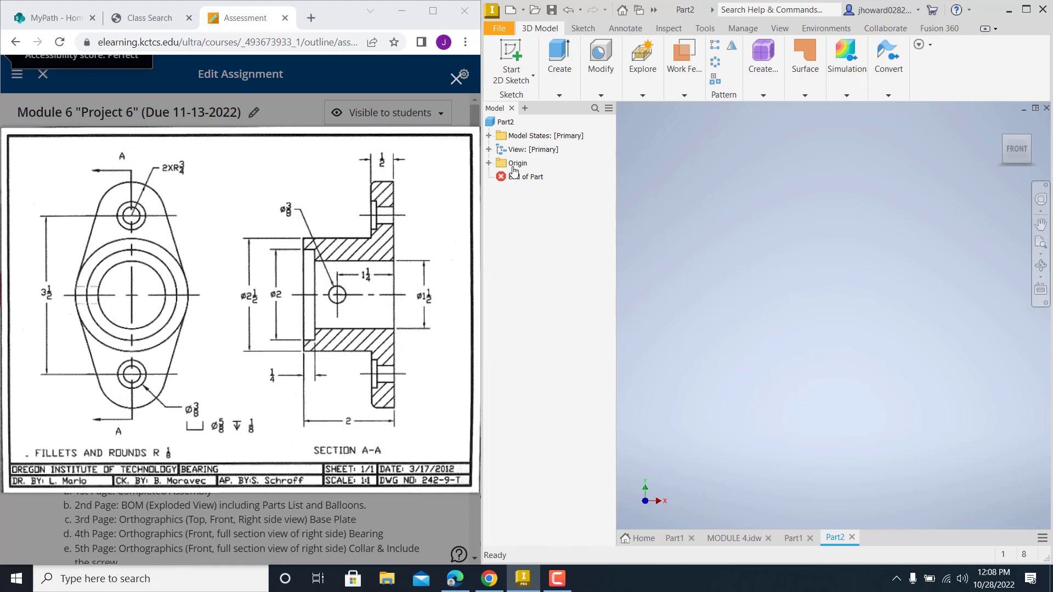
# - Start a 2D sketch on the XY Plane of the new part
pyautogui.click(512, 82)
pyautogui.click(517, 134)
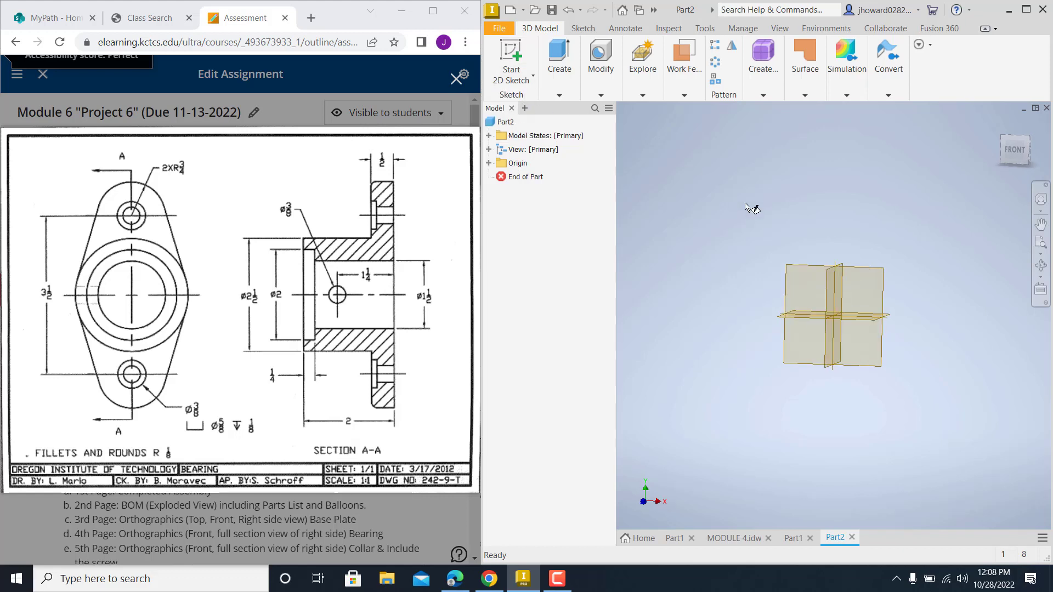
pyautogui.click(489, 163)
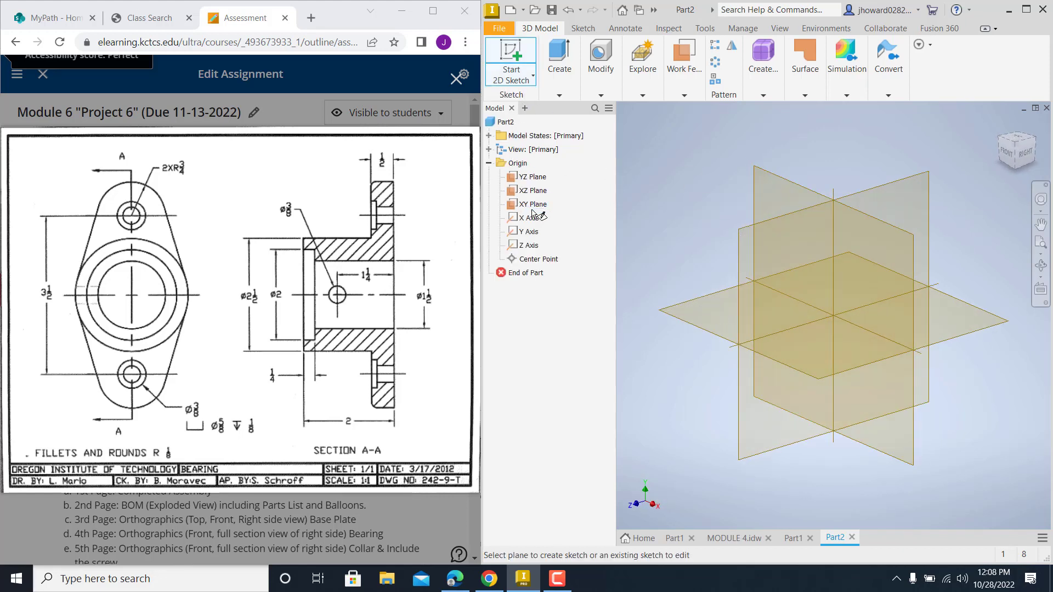
pyautogui.click(531, 204)
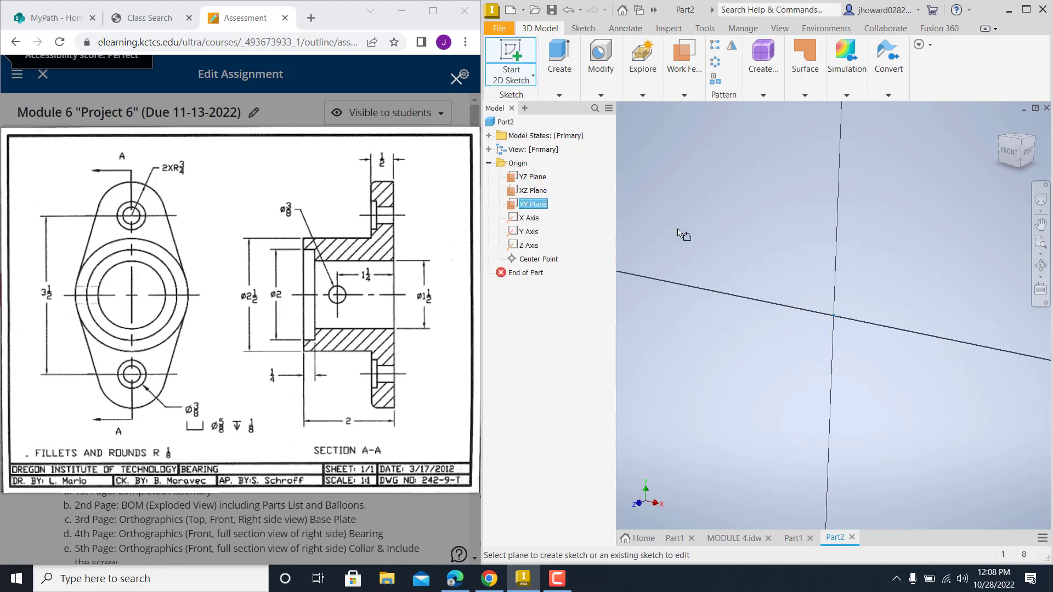
# - Draw a 2.5 in diameter circle centred on the sketch origin
pyautogui.press('c')
pyautogui.click(834, 316)
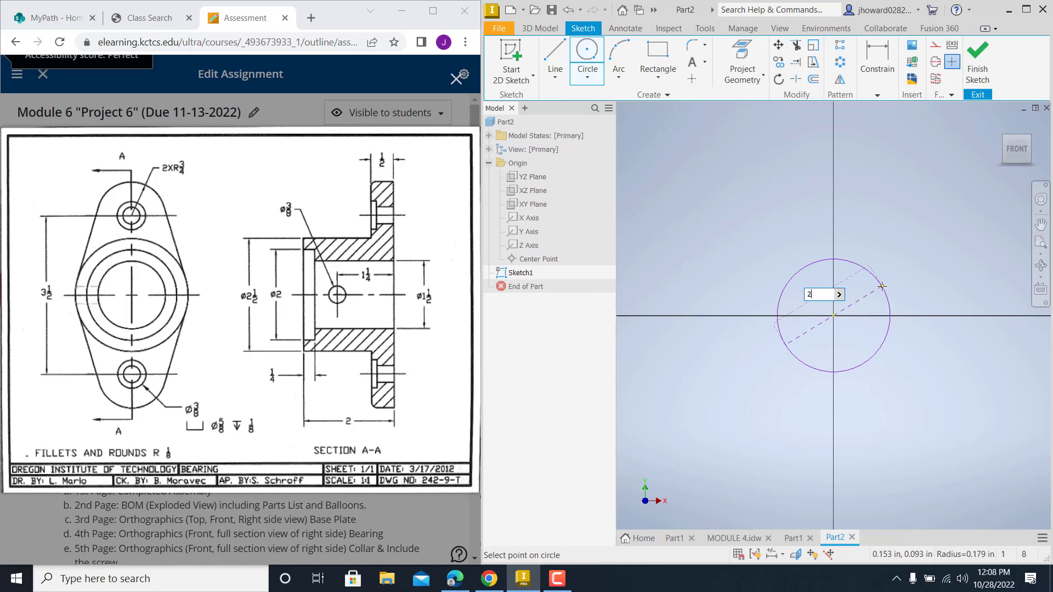
pyautogui.press('Return')
pyautogui.scroll(5, 881, 286)
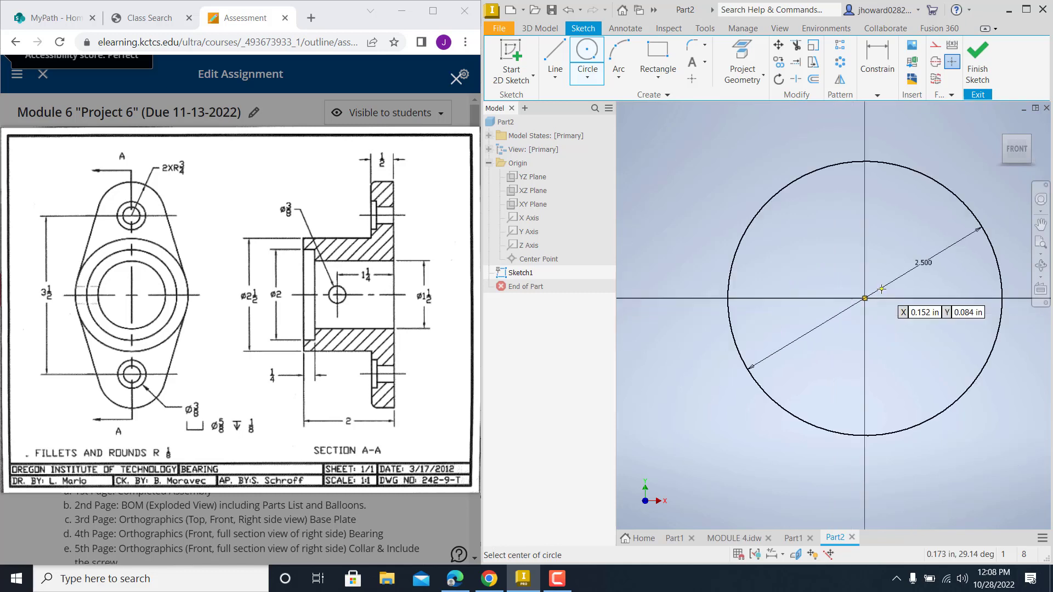
pyautogui.moveTo(881, 288); pyautogui.dragTo(816, 297, button='middle')
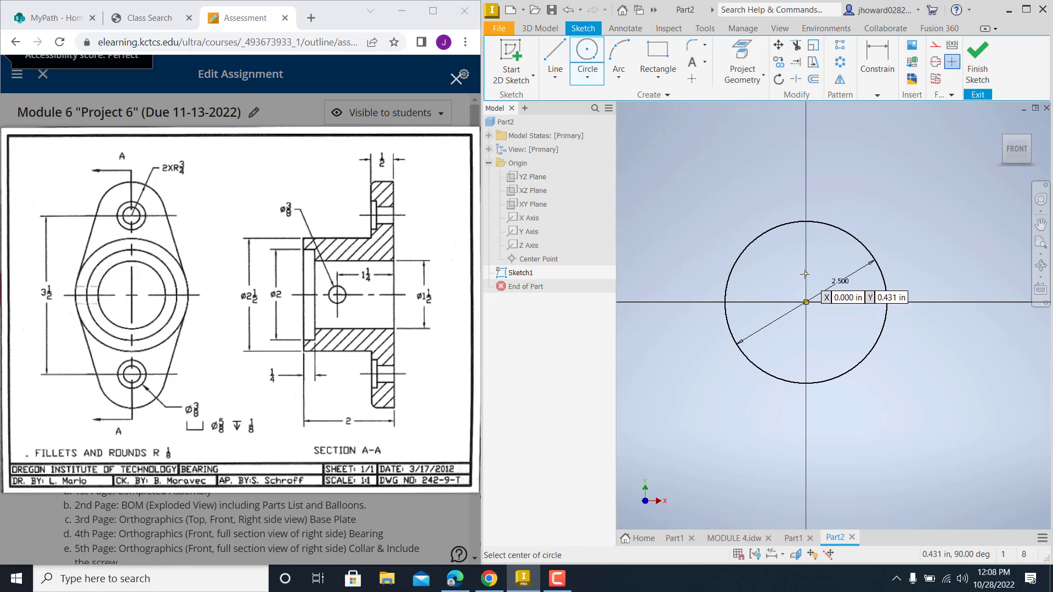
# - Draw a 0.75 in diameter circle on the vertical axis above the large circle
pyautogui.click(601, 58)
pyautogui.click(592, 53)
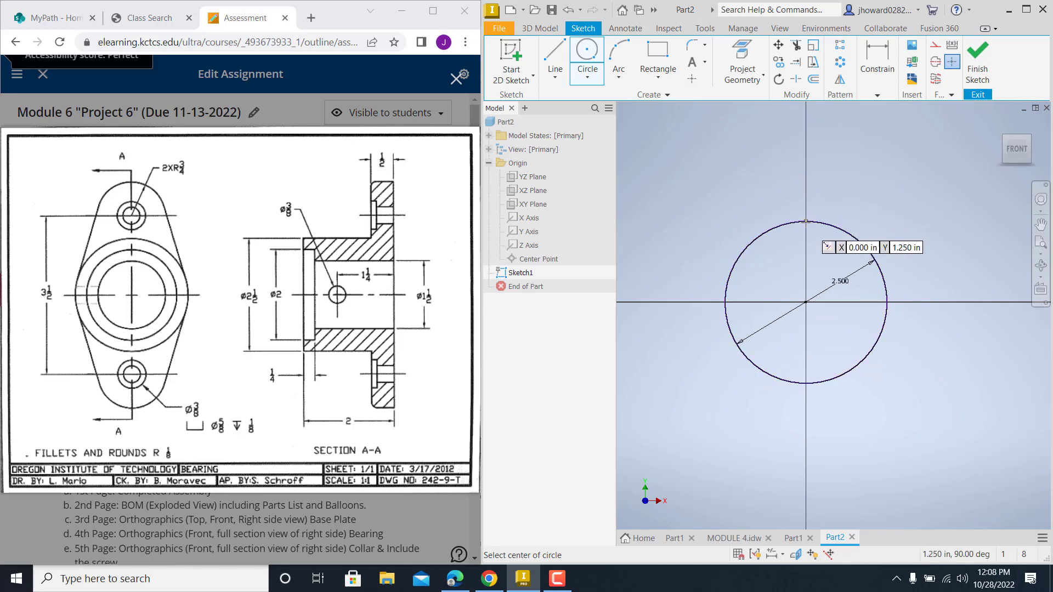
pyautogui.click(805, 155)
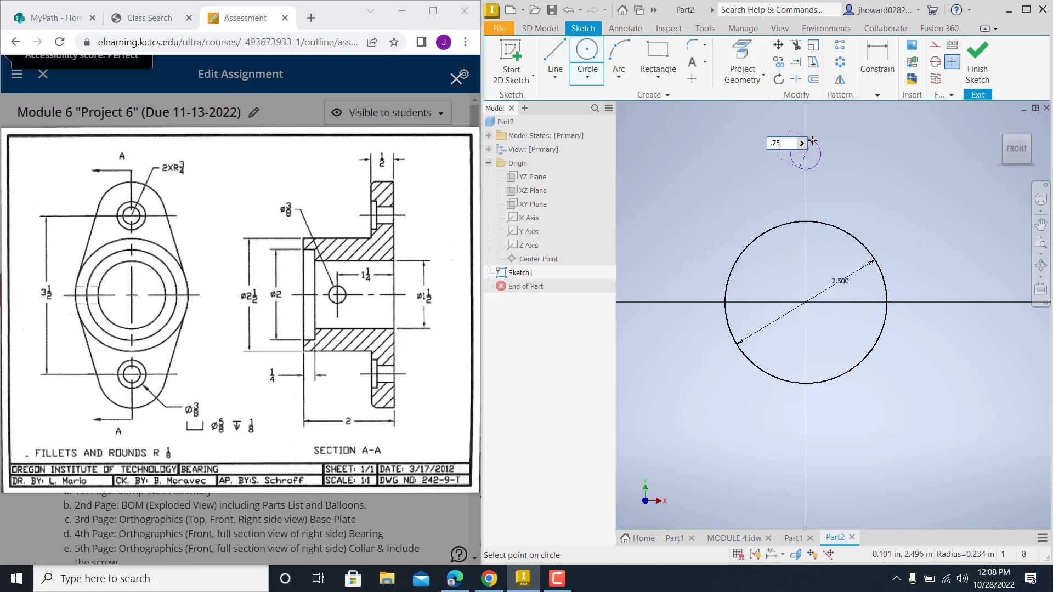
pyautogui.write('.75')
pyautogui.press('Return')
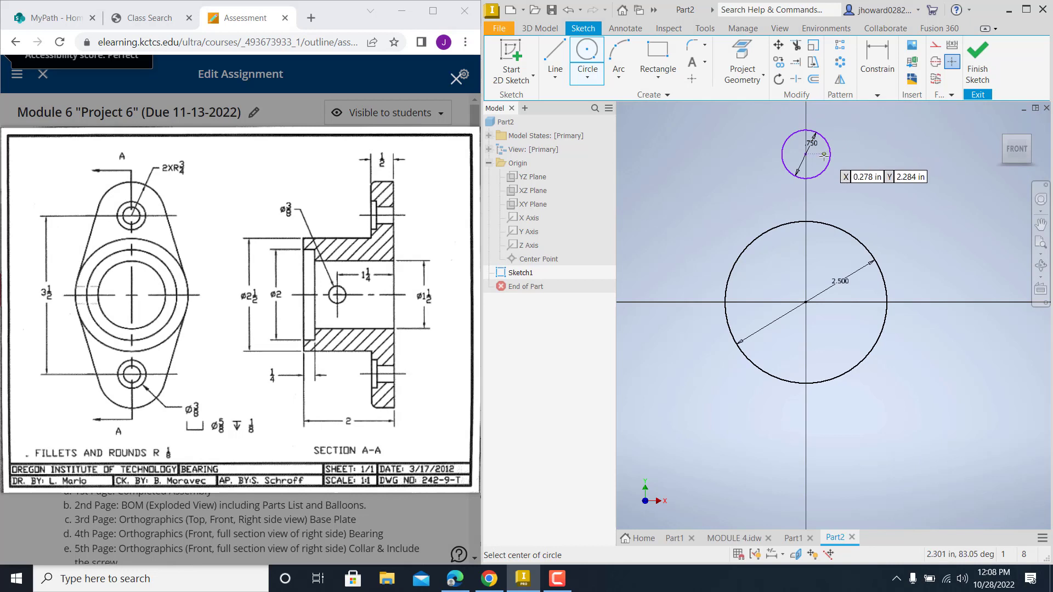
pyautogui.press('Escape')
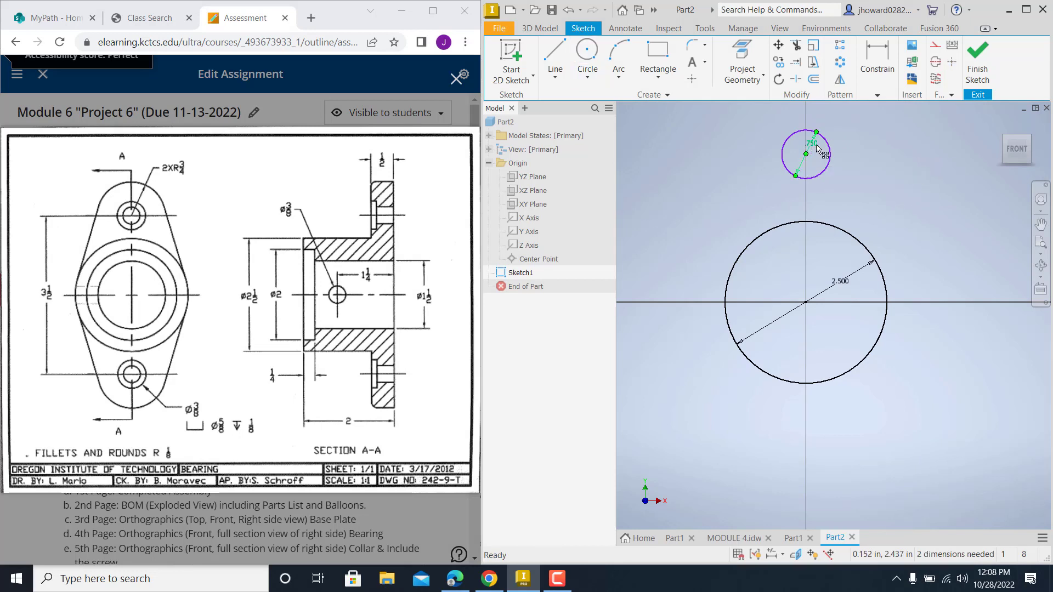
# - Set the upper circle's diameter to 1.5 in
pyautogui.doubleClick(813, 149)
pyautogui.click(793, 195)
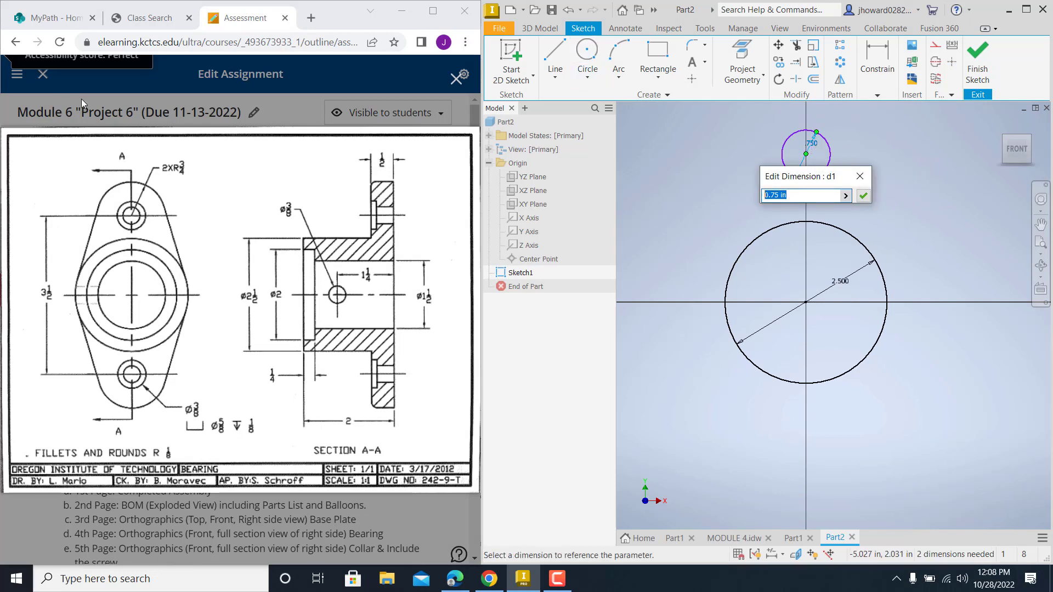
pyautogui.write('1.5')
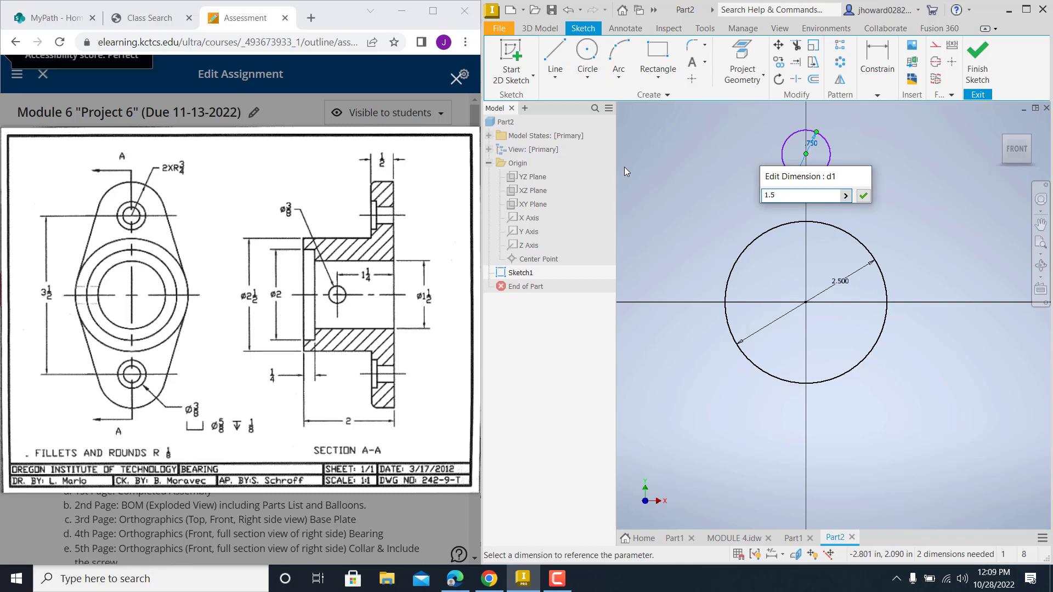
pyautogui.press('Return')
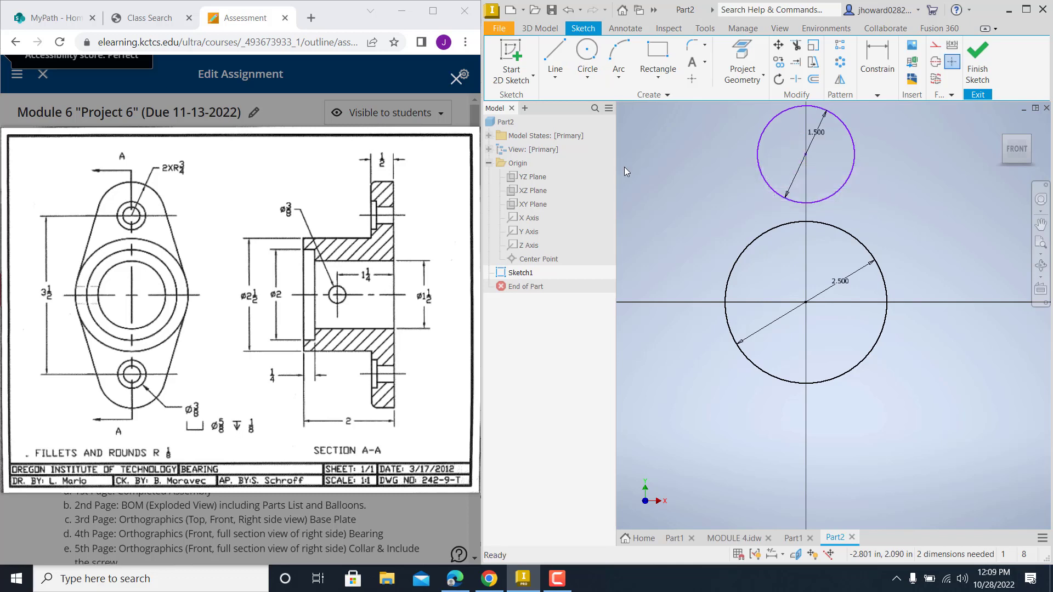
# - Draw a 1.5 in diameter circle on the vertical axis below the large circle
pyautogui.click(587, 55)
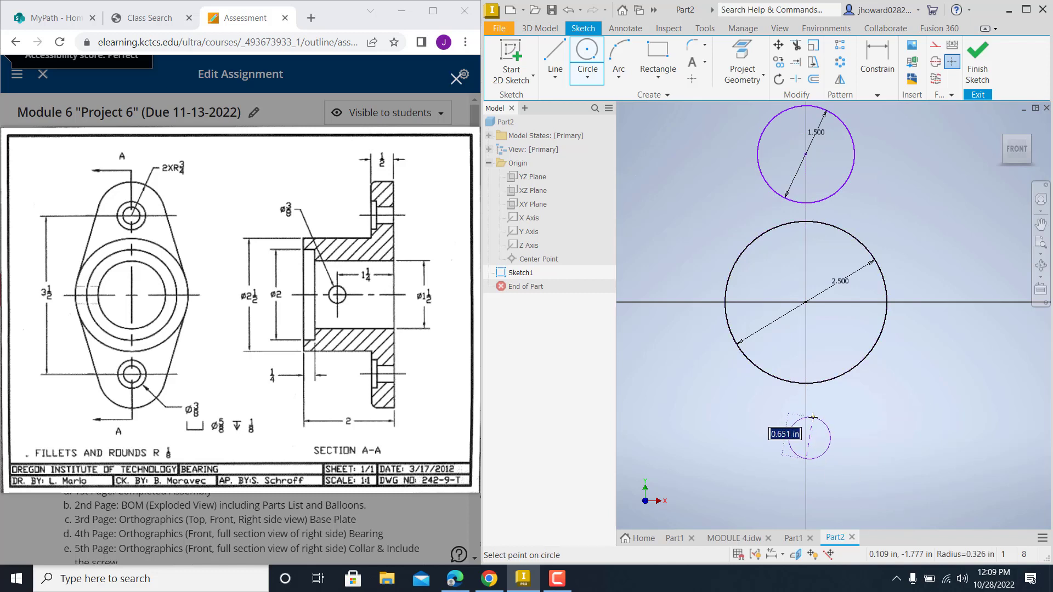
pyautogui.press('Escape')
pyautogui.click(588, 55)
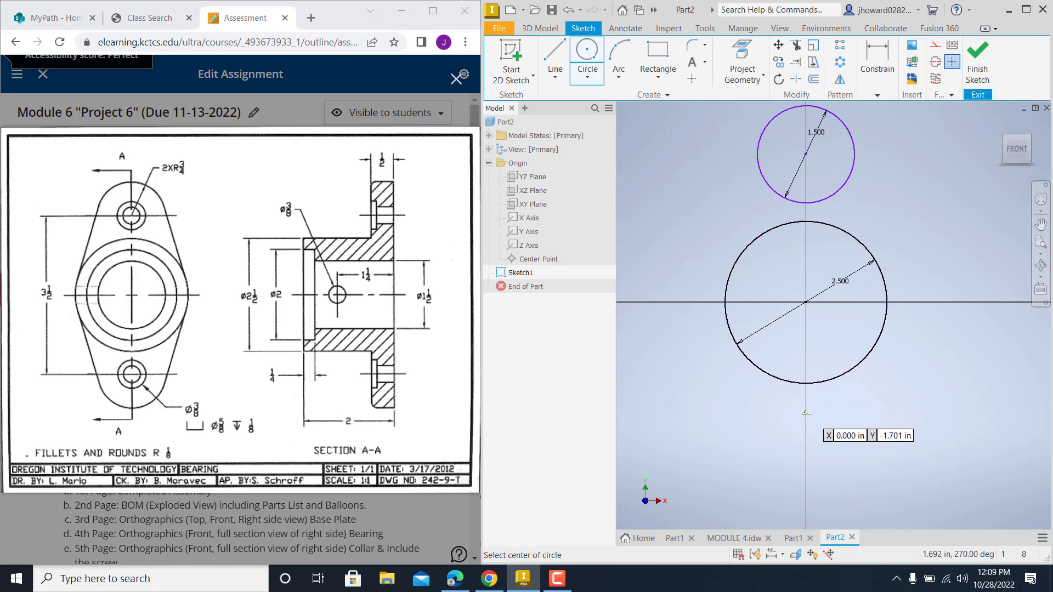
pyautogui.click(806, 440)
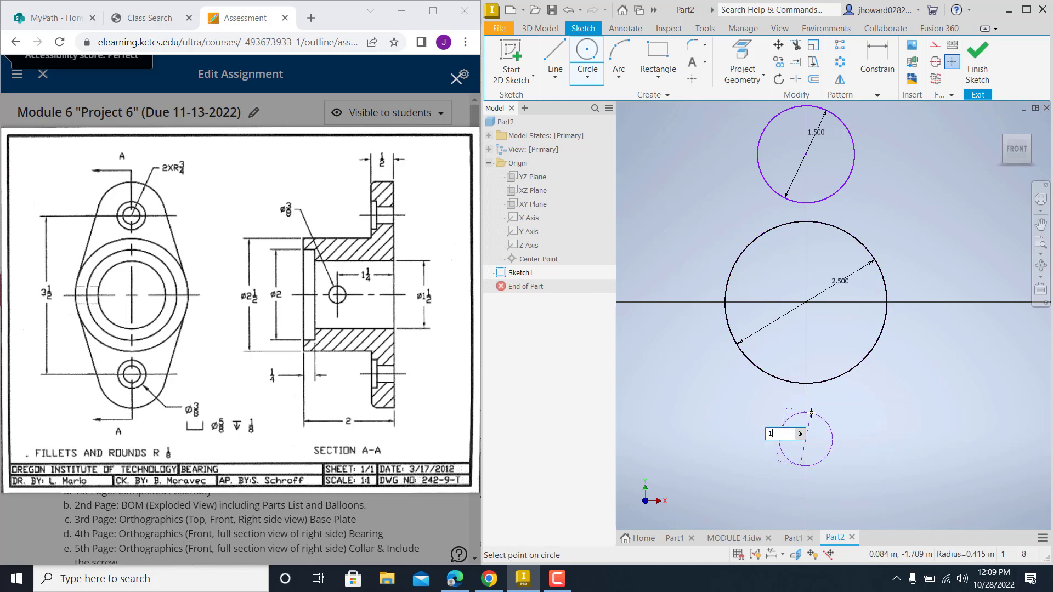
pyautogui.press('Return')
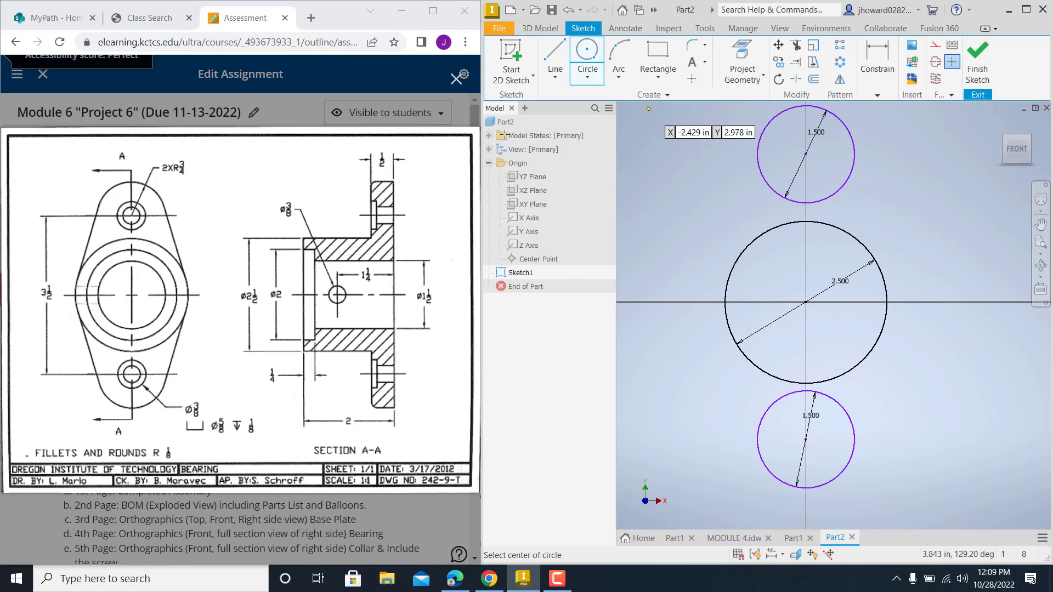
# - Dimension the vertical centre distance between the large circle and the upper circle as 3.5/2 in
pyautogui.click(877, 95)
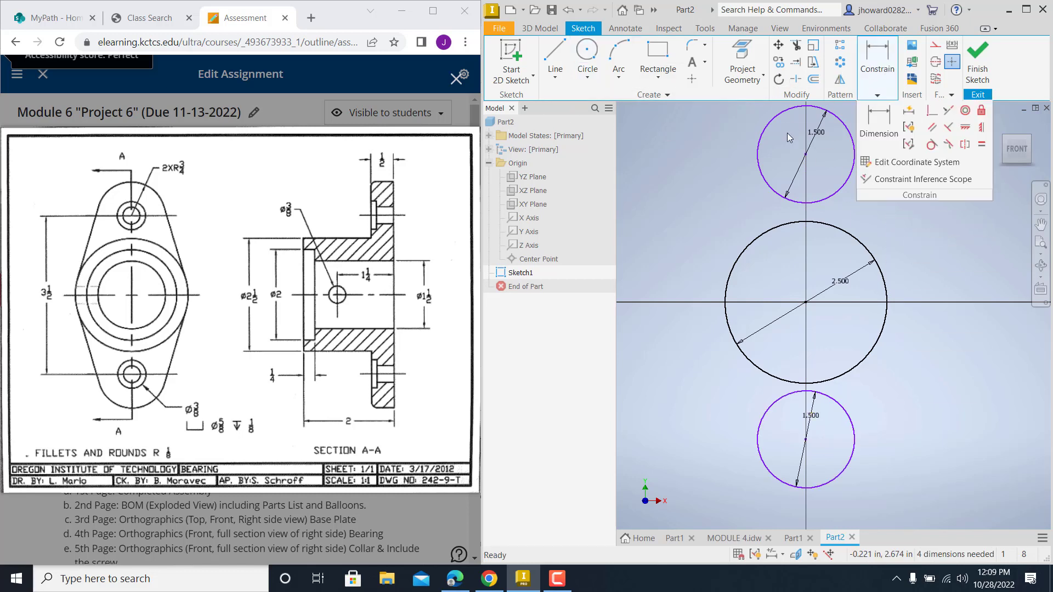
pyautogui.click(890, 288)
pyautogui.click(877, 60)
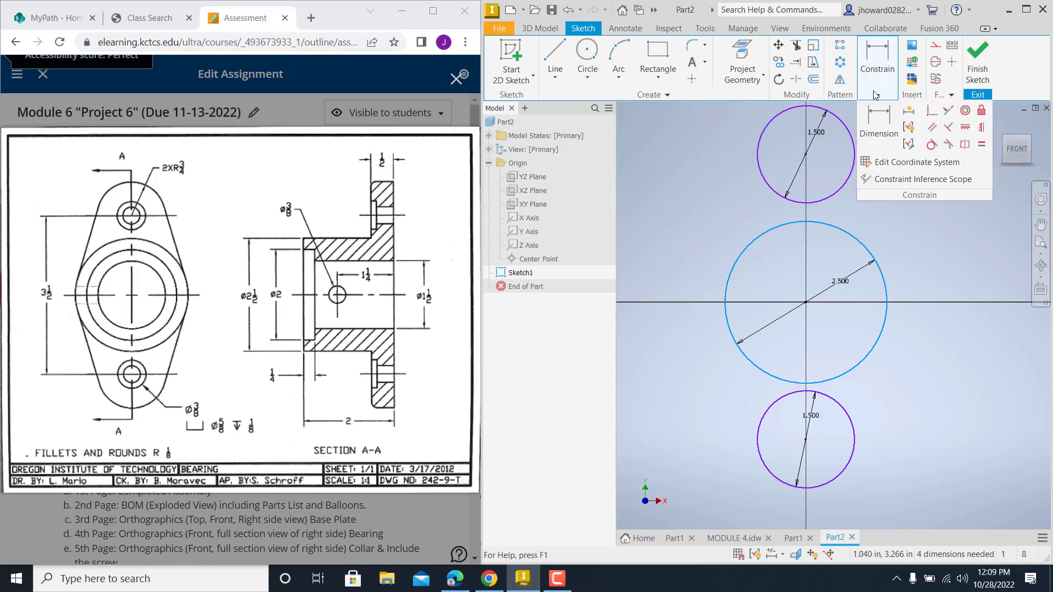
pyautogui.click(878, 127)
pyautogui.click(867, 248)
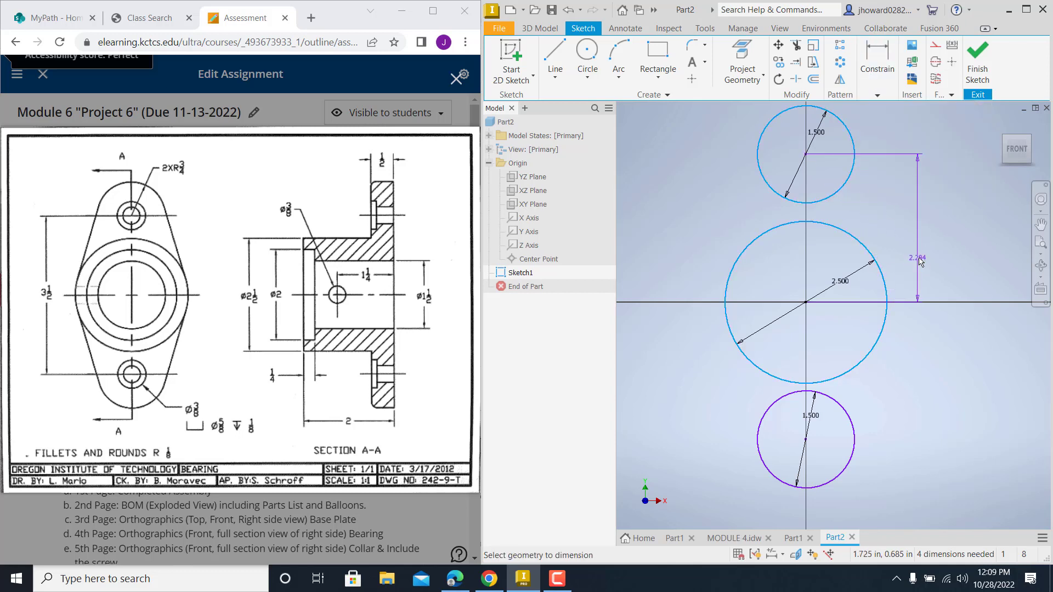
pyautogui.click(924, 238)
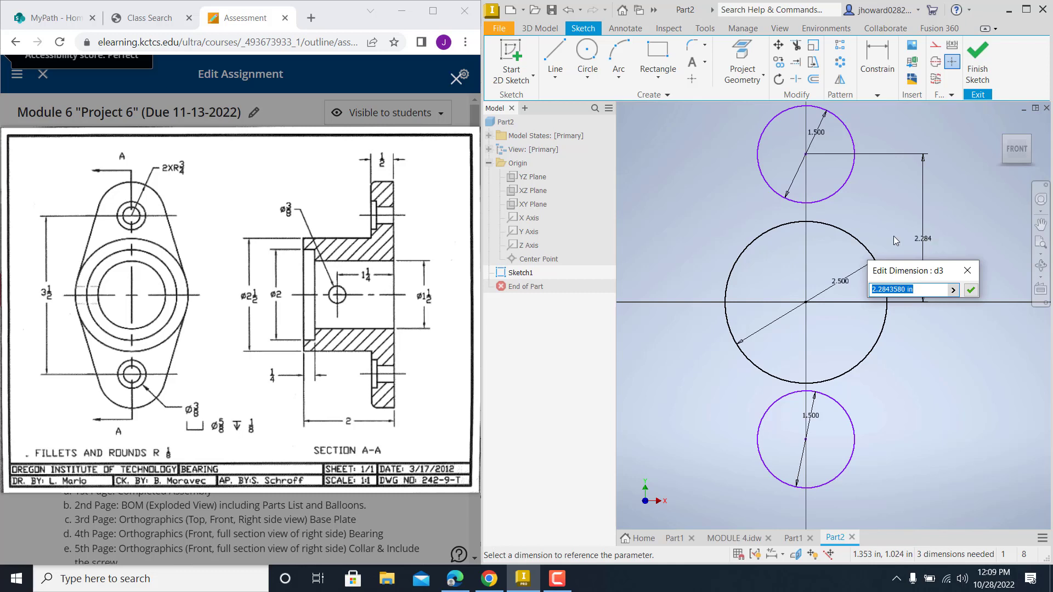
pyautogui.write('3.5/2')
pyautogui.press('Return')
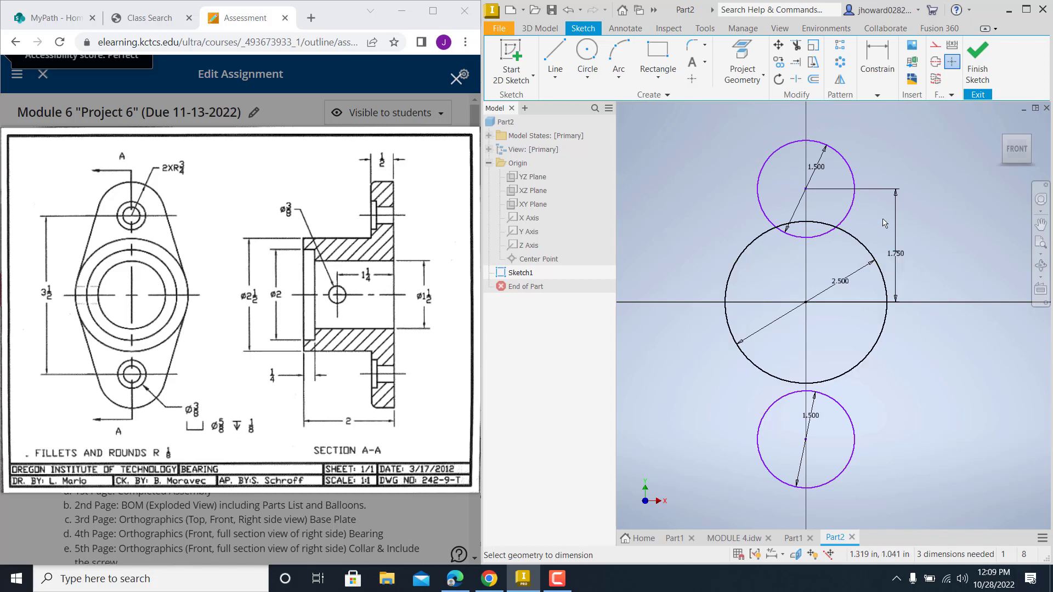
# - Dimension the vertical centre distance between the upper and lower circles as 3.5 in
pyautogui.click(849, 209)
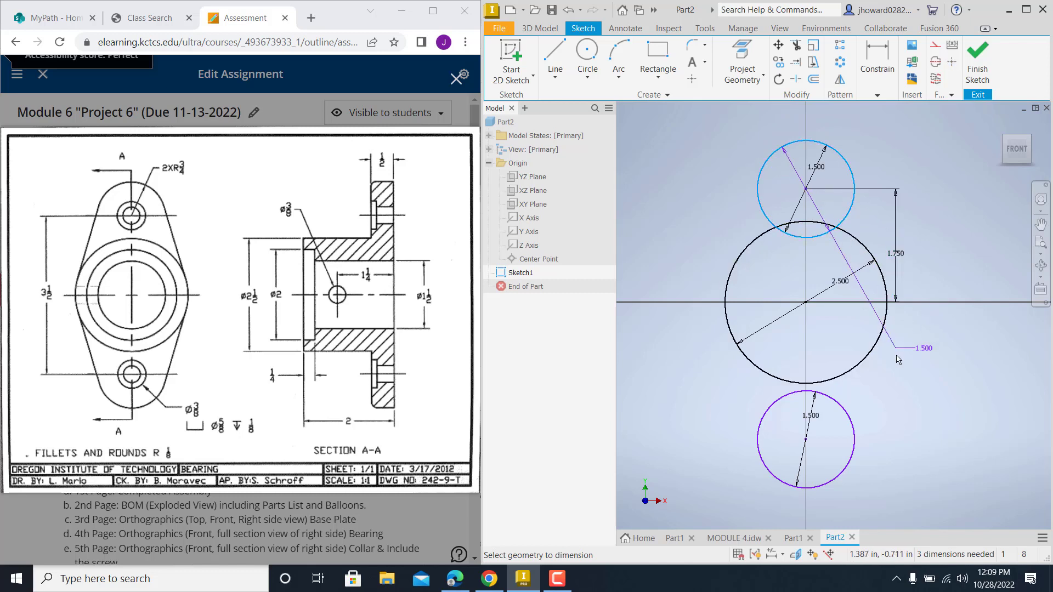
pyautogui.click(849, 415)
pyautogui.click(942, 324)
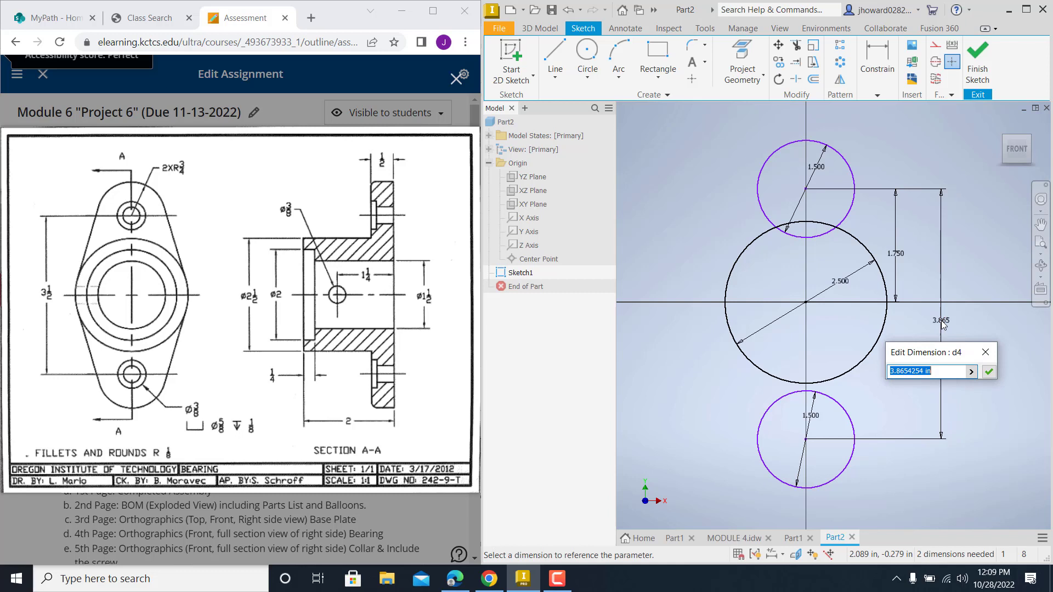
pyautogui.write('3.5')
pyautogui.press('Return')
pyautogui.click(878, 66)
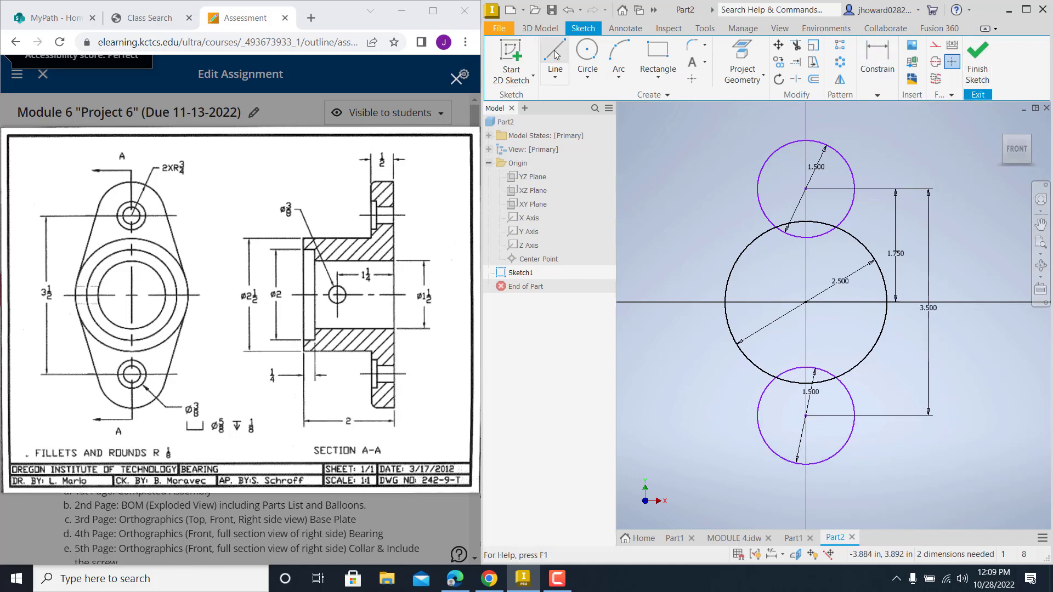
pyautogui.click(876, 88)
pyautogui.click(850, 210)
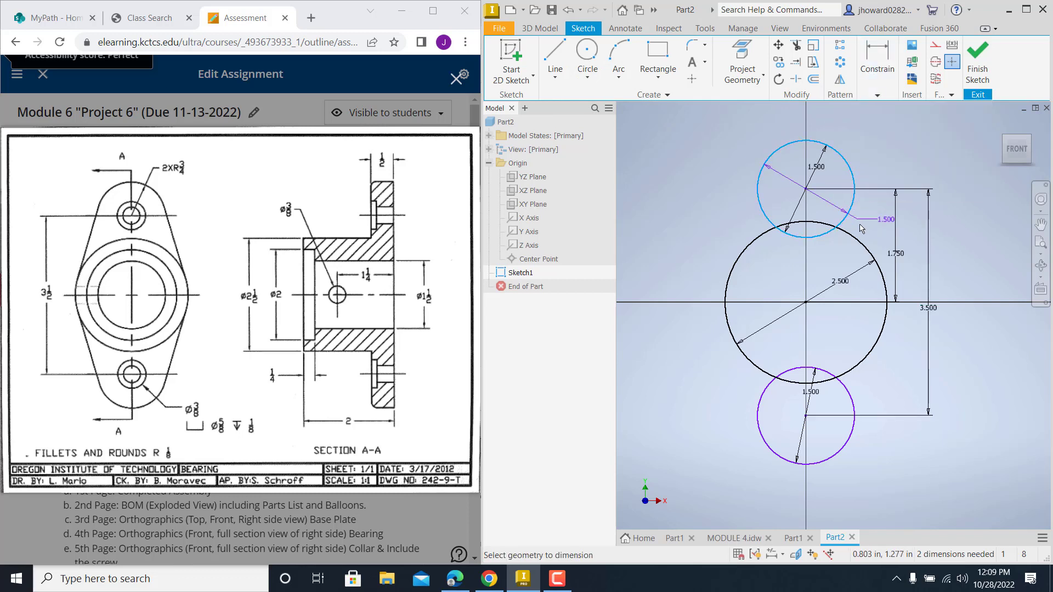
pyautogui.click(863, 245)
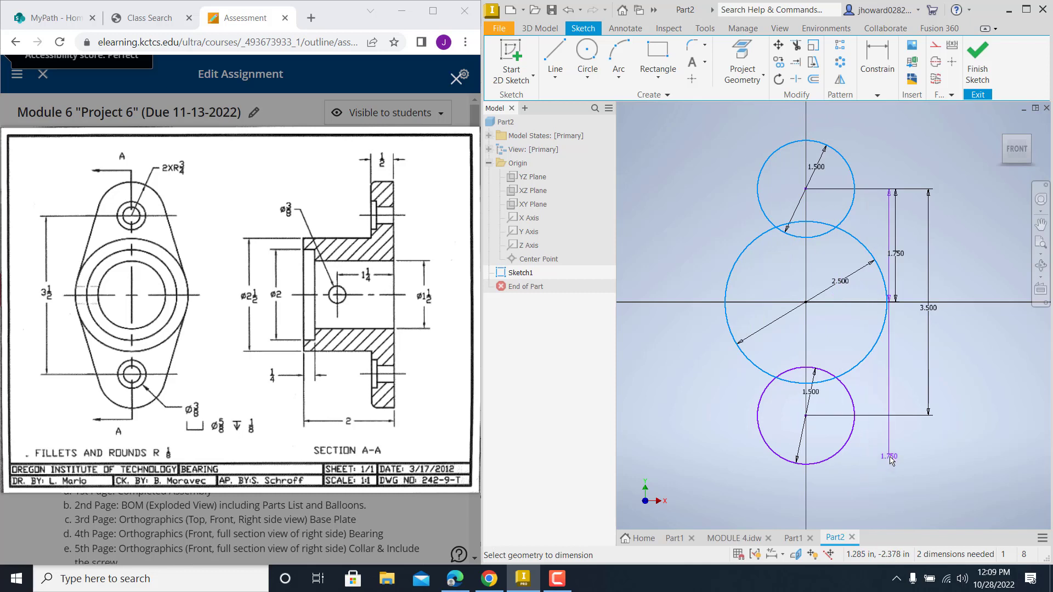
pyautogui.press('Escape')
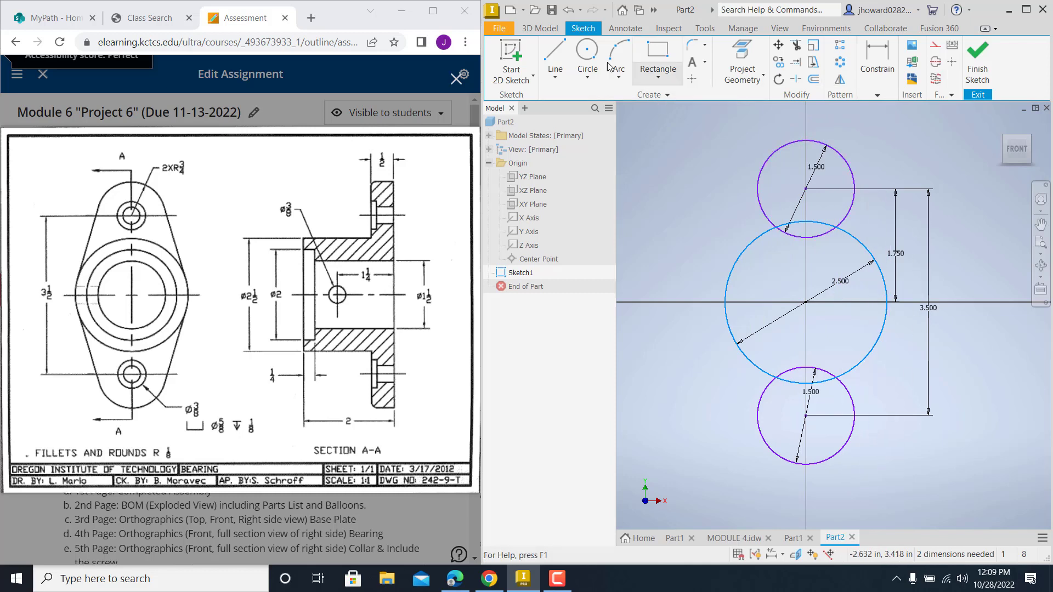
# - Draw two slanted lines, one on each side, from beside the large circle up to the upper circle's outer edge, the right one about 2.07 in long
pyautogui.click(555, 55)
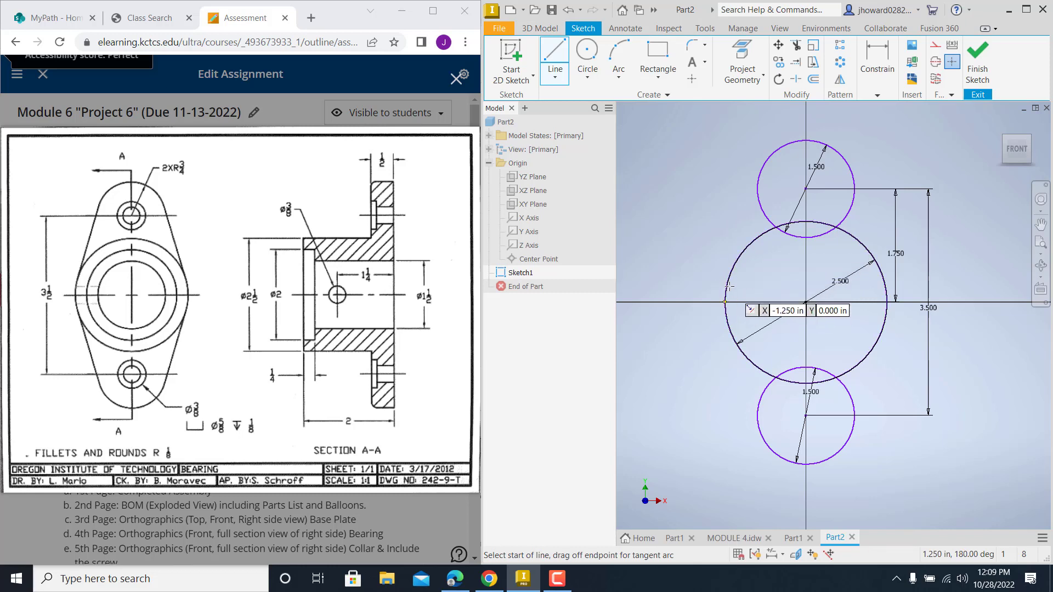
pyautogui.click(695, 293)
pyautogui.click(764, 162)
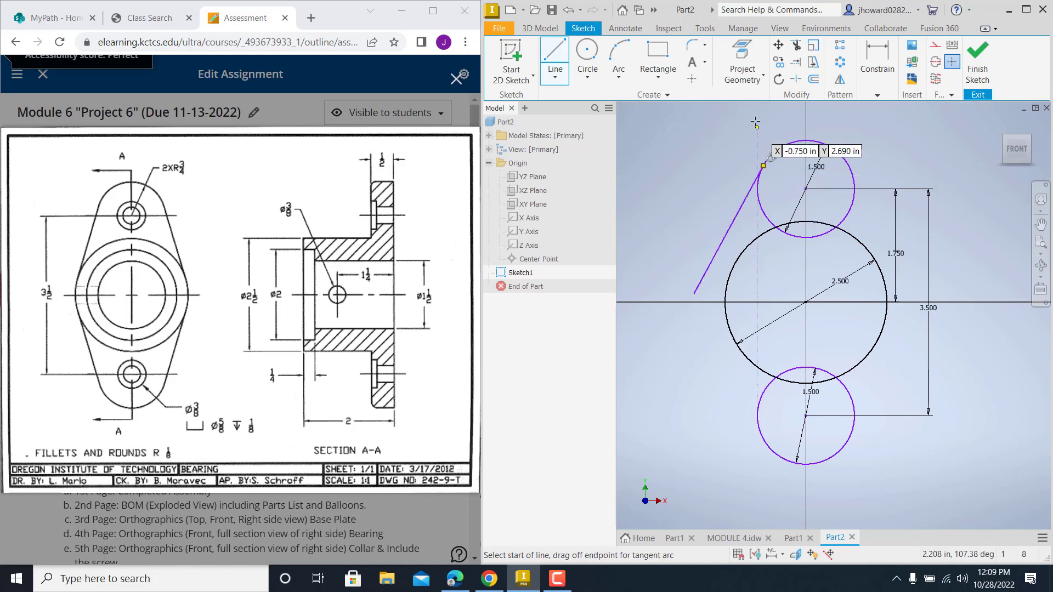
pyautogui.rightClick(758, 132)
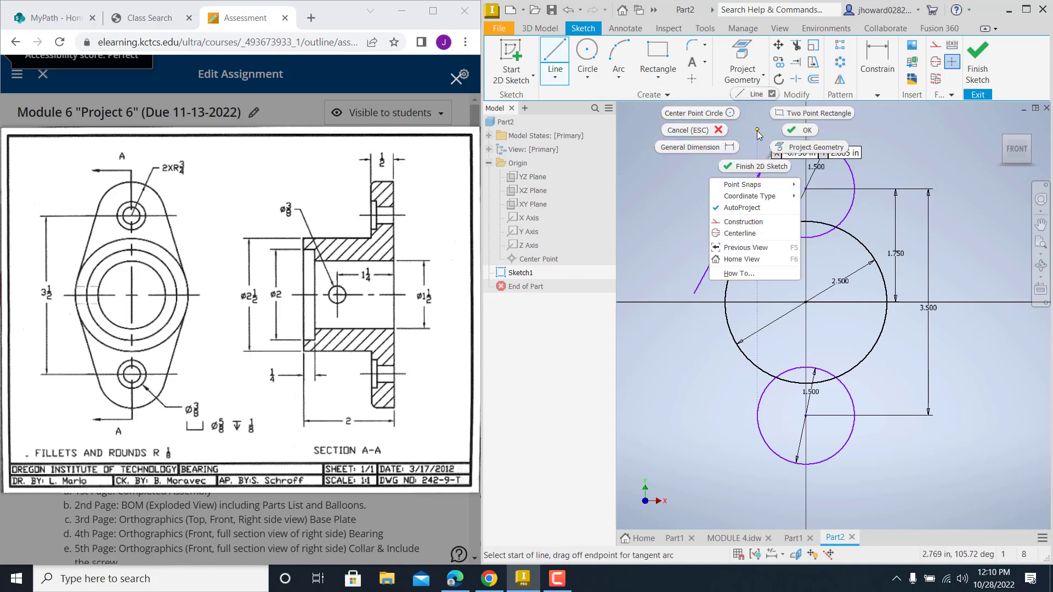
pyautogui.click(802, 130)
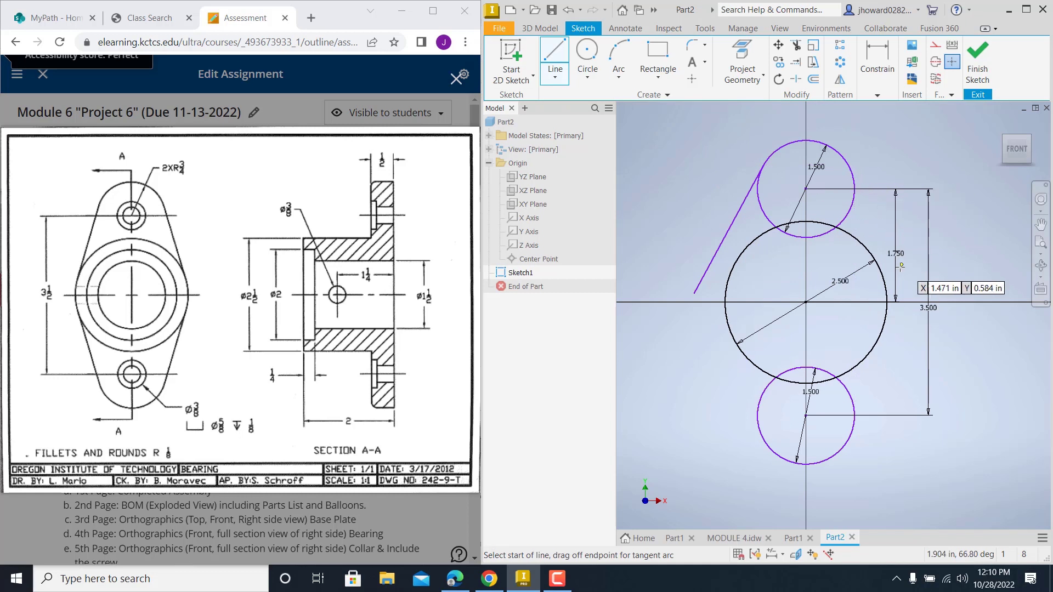
pyautogui.click(906, 289)
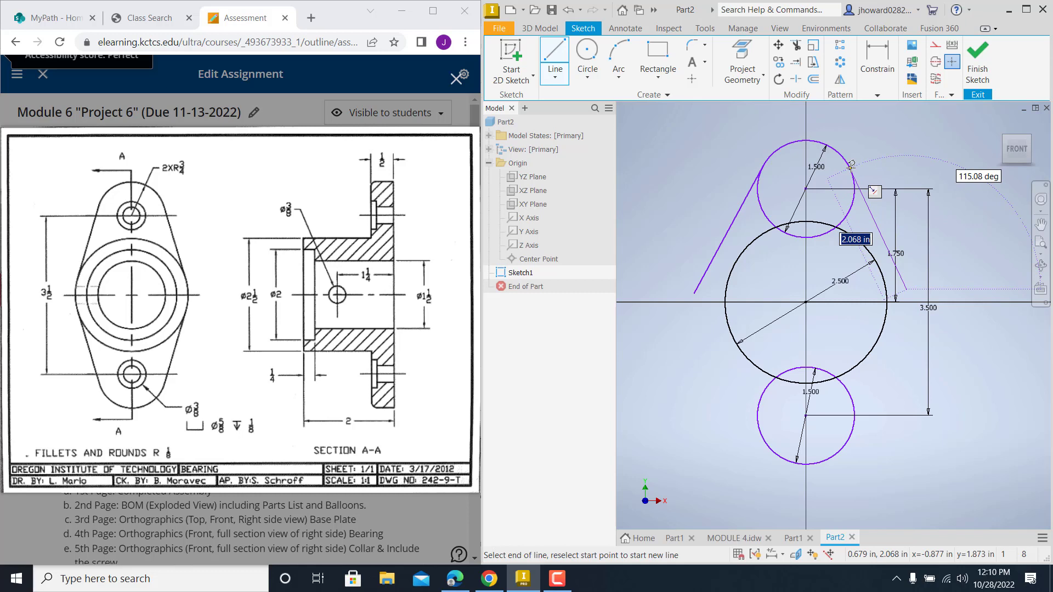
pyautogui.click(851, 165)
# - Apply tangent constraints between the large circle and both slanted lines of the upper circle
pyautogui.click(876, 96)
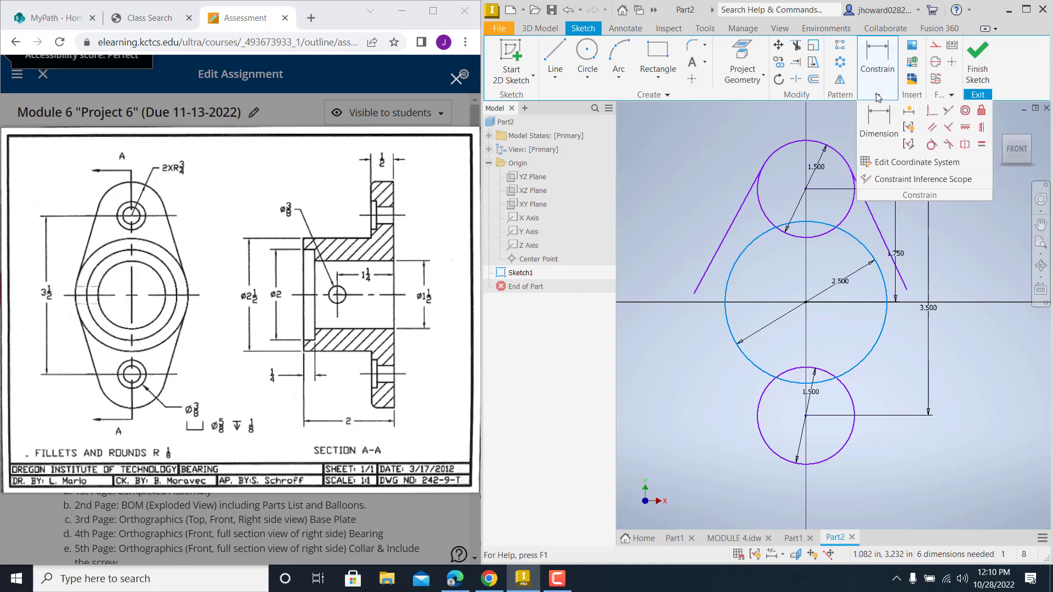
pyautogui.click(932, 145)
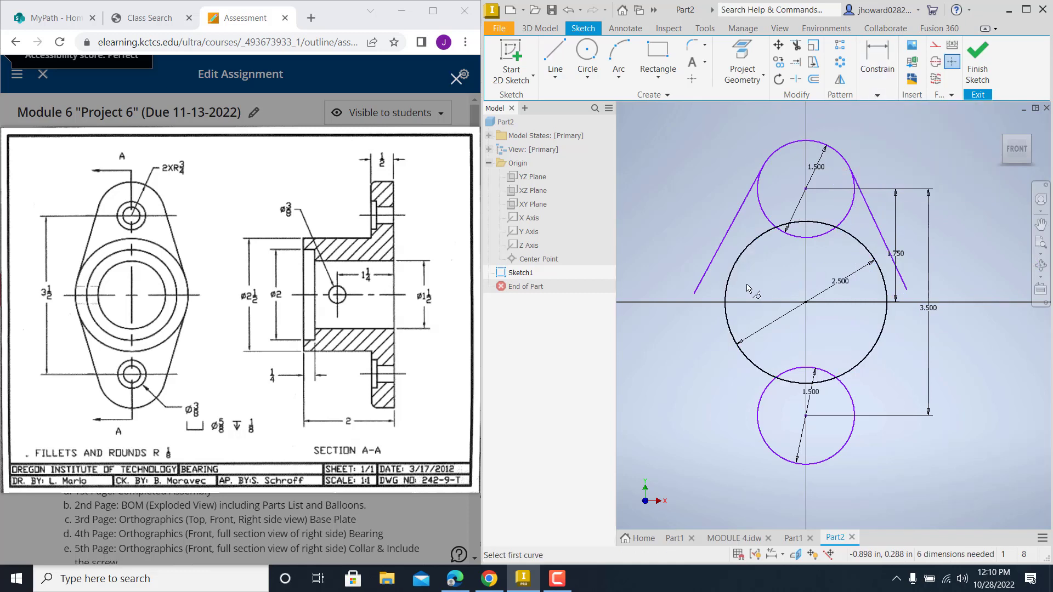
pyautogui.click(727, 287)
pyautogui.click(713, 268)
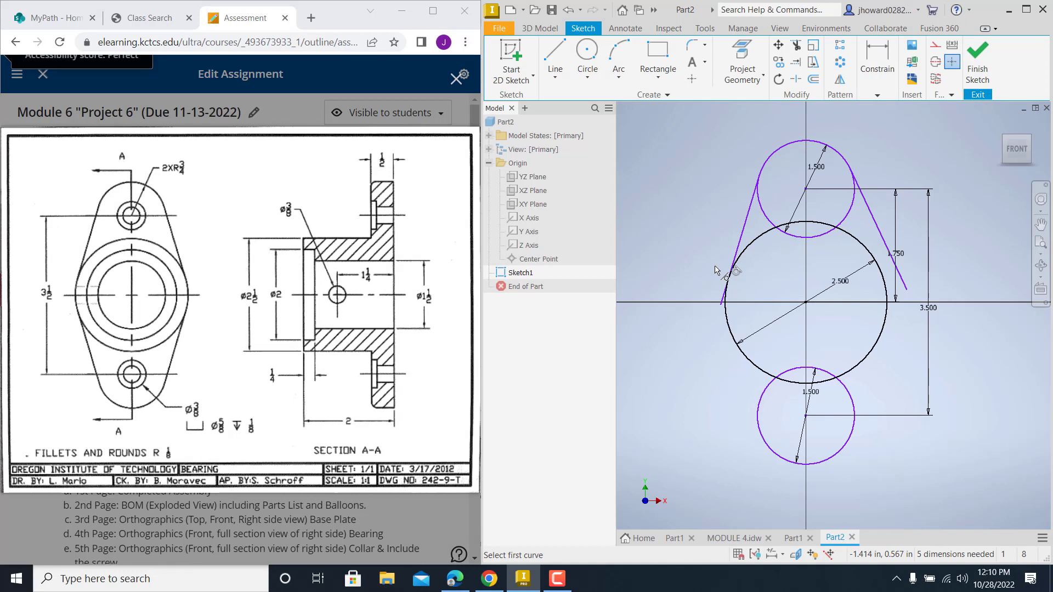
pyautogui.click(892, 272)
pyautogui.click(891, 271)
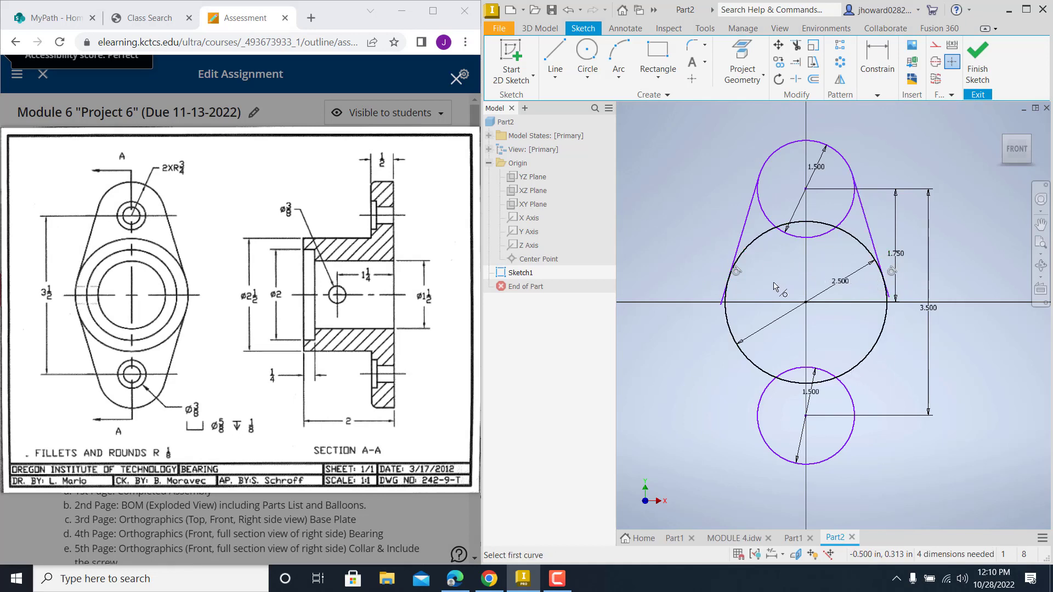
# - Trim the inner arcs where the upper and large circles overlap and the line ends extending past the tangent points
pyautogui.click(797, 48)
pyautogui.click(806, 230)
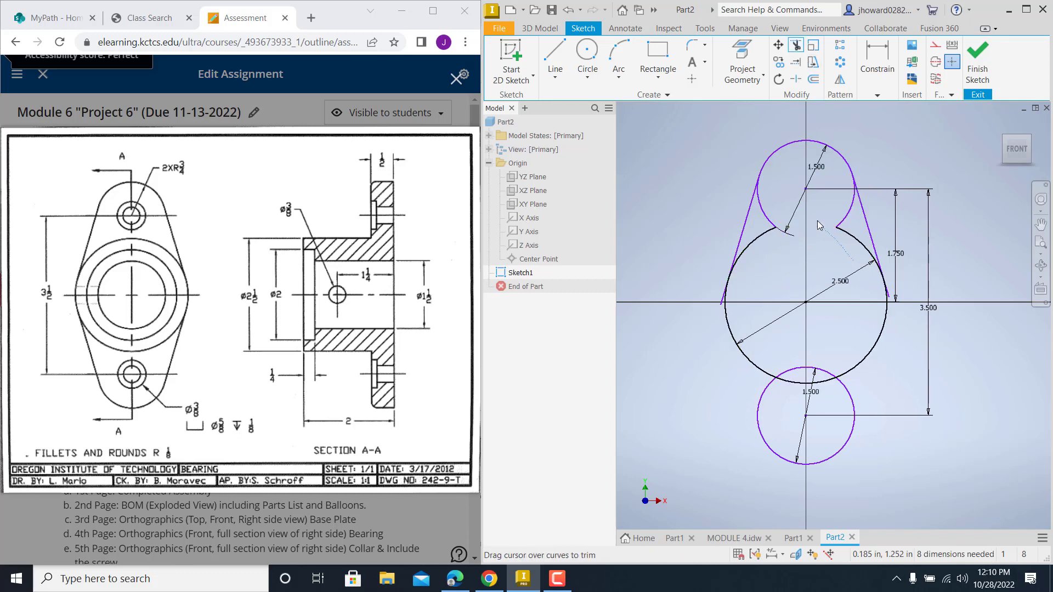
pyautogui.click(863, 246)
pyautogui.moveTo(798, 256); pyautogui.dragTo(783, 255)
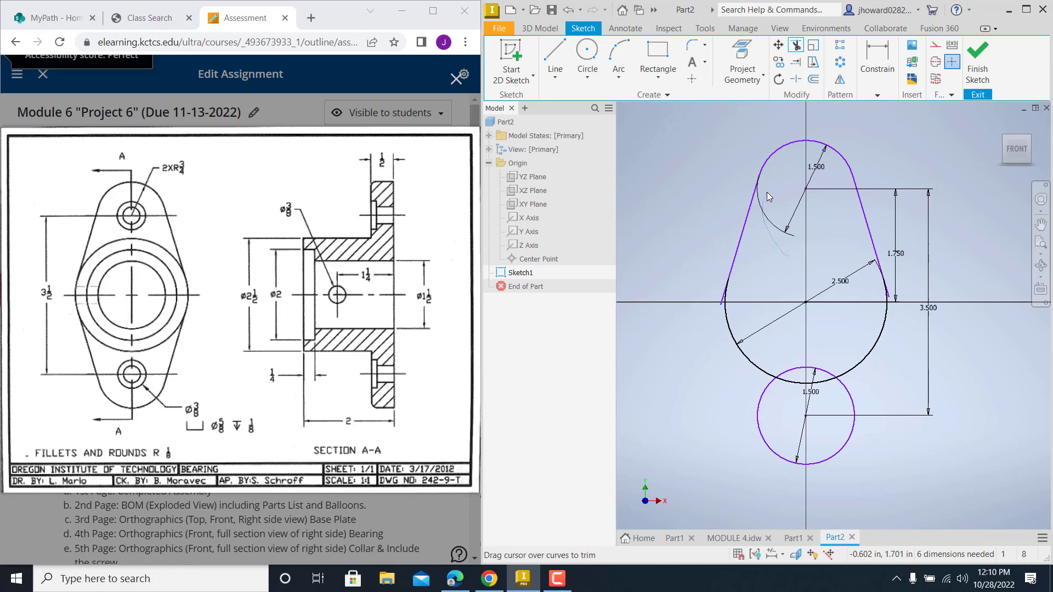
pyautogui.moveTo(767, 197); pyautogui.dragTo(783, 251)
pyautogui.scroll(3, 735, 306)
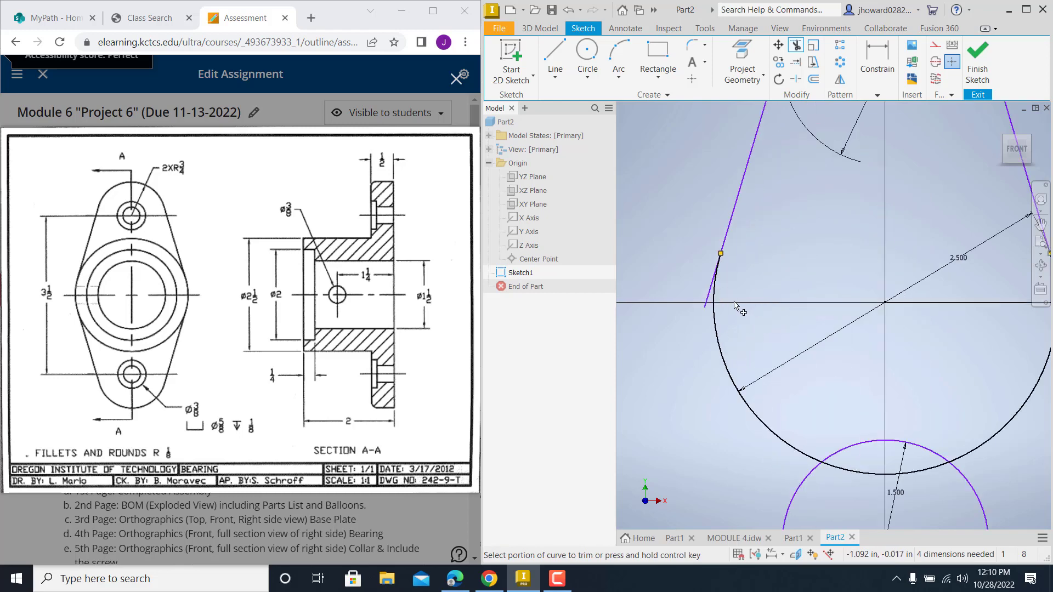
pyautogui.click(711, 289)
pyautogui.scroll(-3, 730, 313)
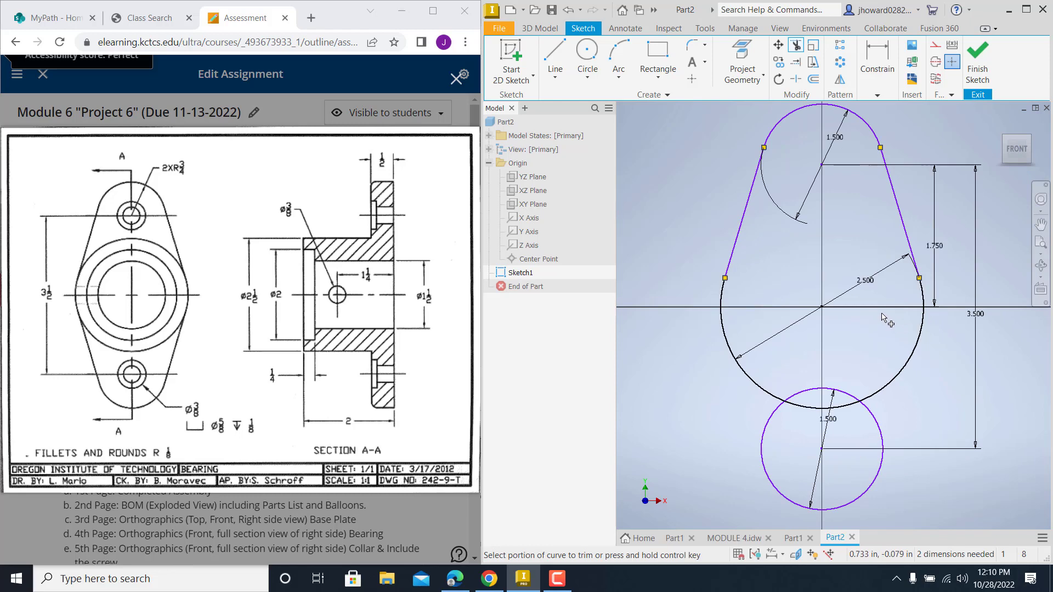
pyautogui.scroll(2, 882, 316)
pyautogui.scroll(-1, 881, 316)
pyautogui.press('Escape')
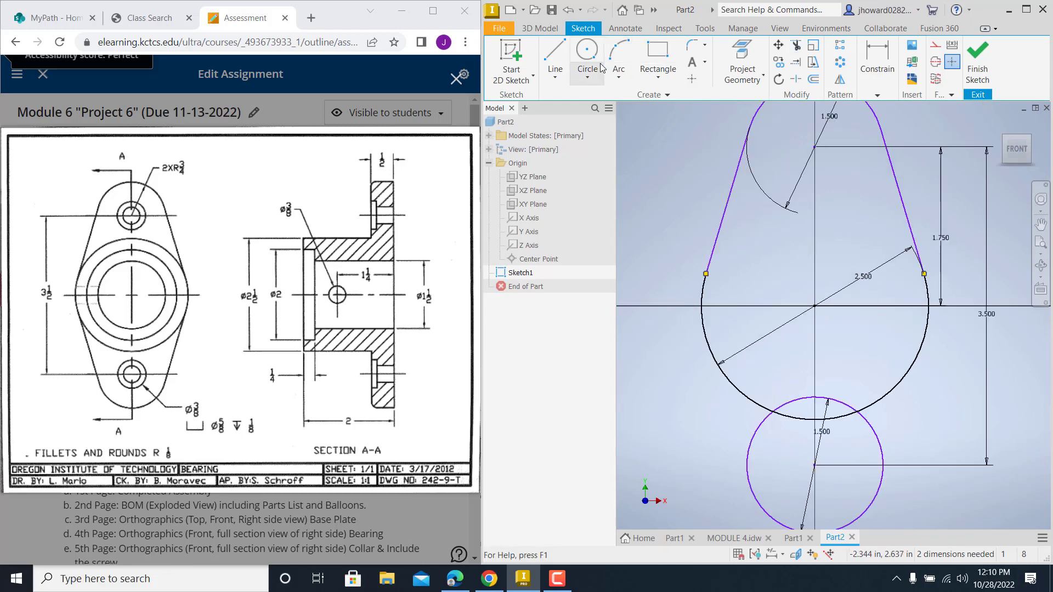
# - Draw two slanted lines from beside the large arc down to the lower circle's outer edge, one on each side, the left about 2.29 in long
pyautogui.click(554, 60)
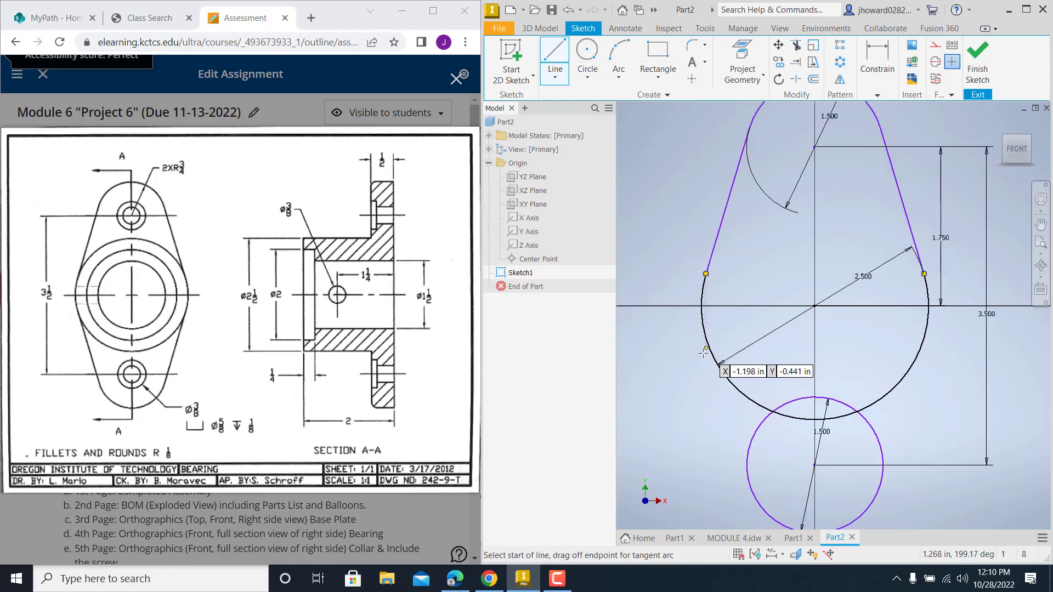
pyautogui.moveTo(704, 353); pyautogui.dragTo(697, 274, button='middle')
pyautogui.click(652, 230)
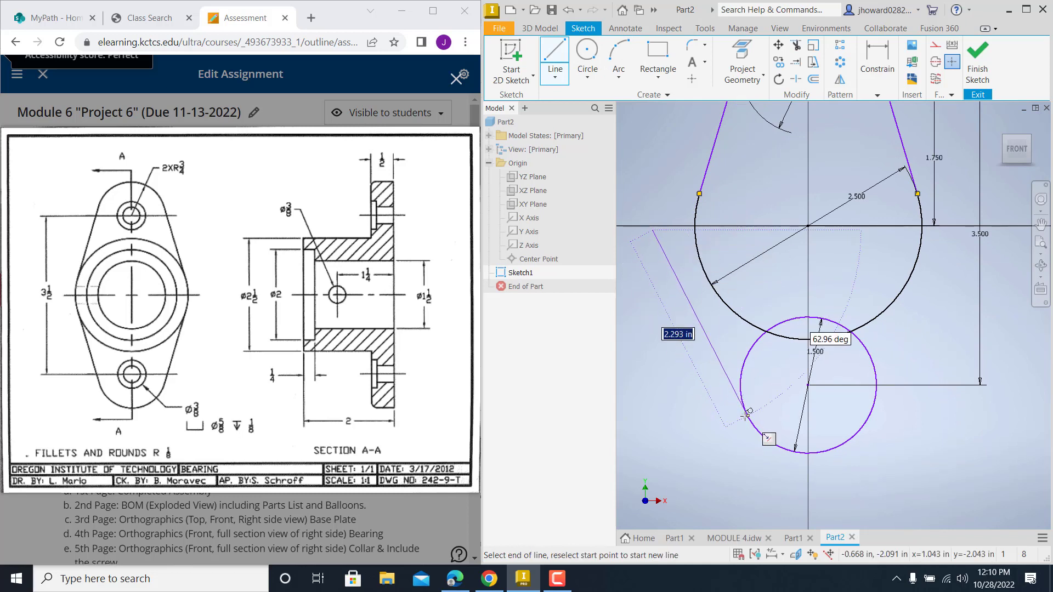
pyautogui.click(747, 416)
pyautogui.click(747, 416)
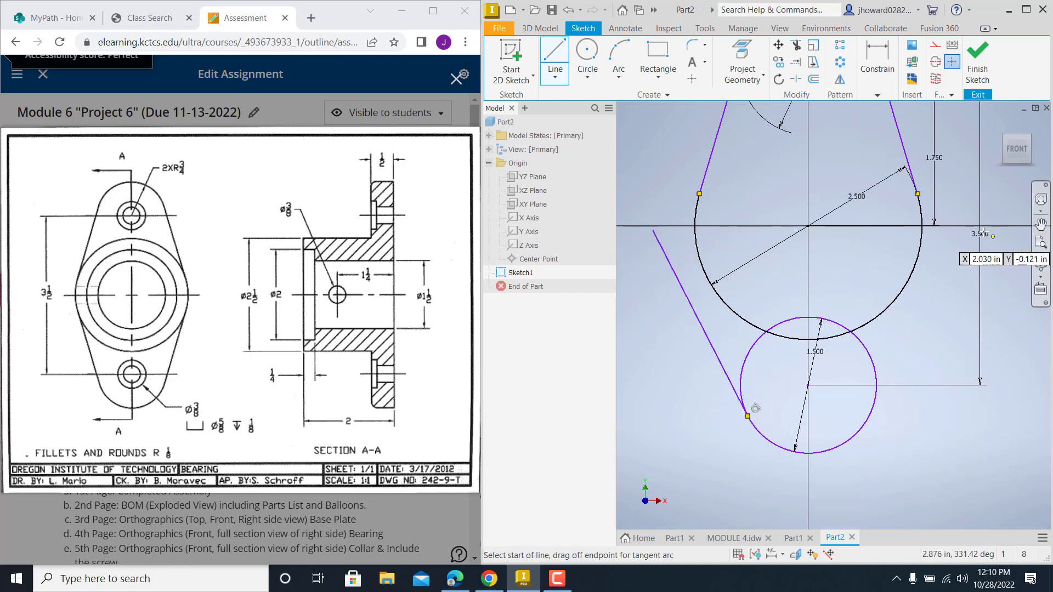
pyautogui.click(947, 243)
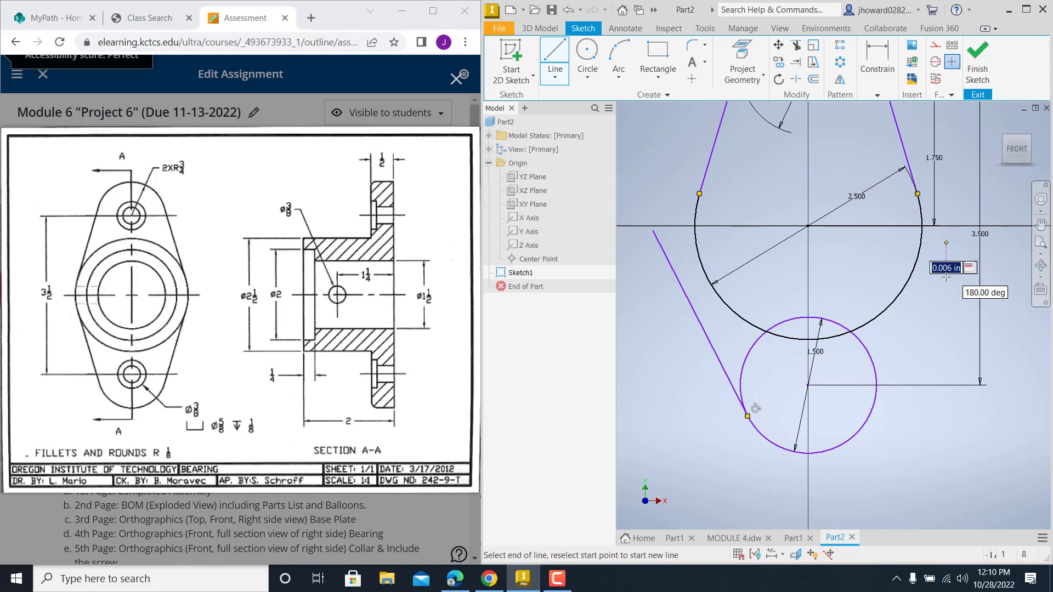
pyautogui.click(871, 410)
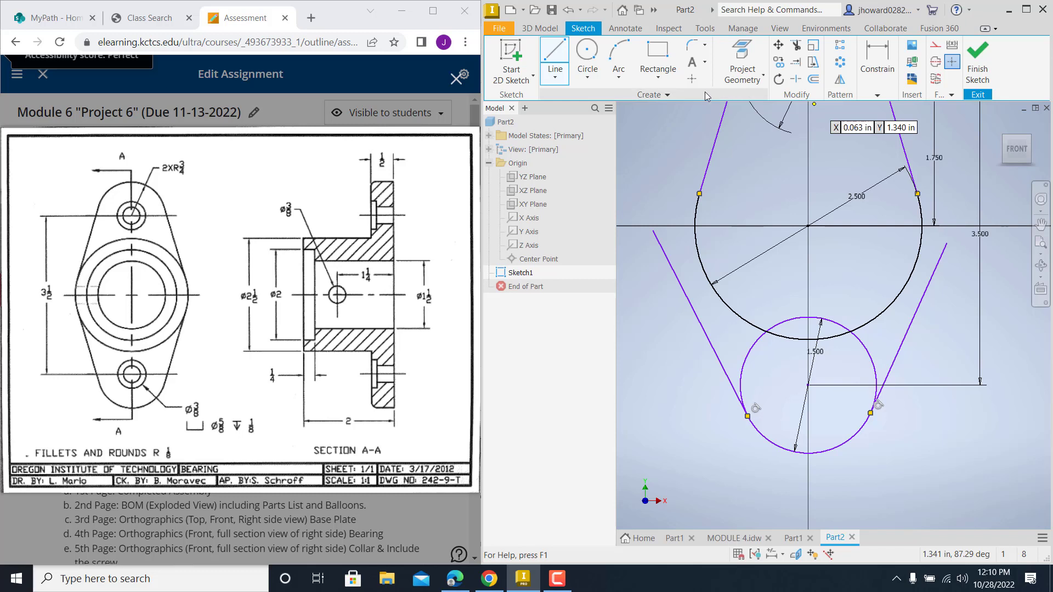
# - Apply tangent constraints between the large arc and both slanted lines of the lower circle
pyautogui.click(877, 95)
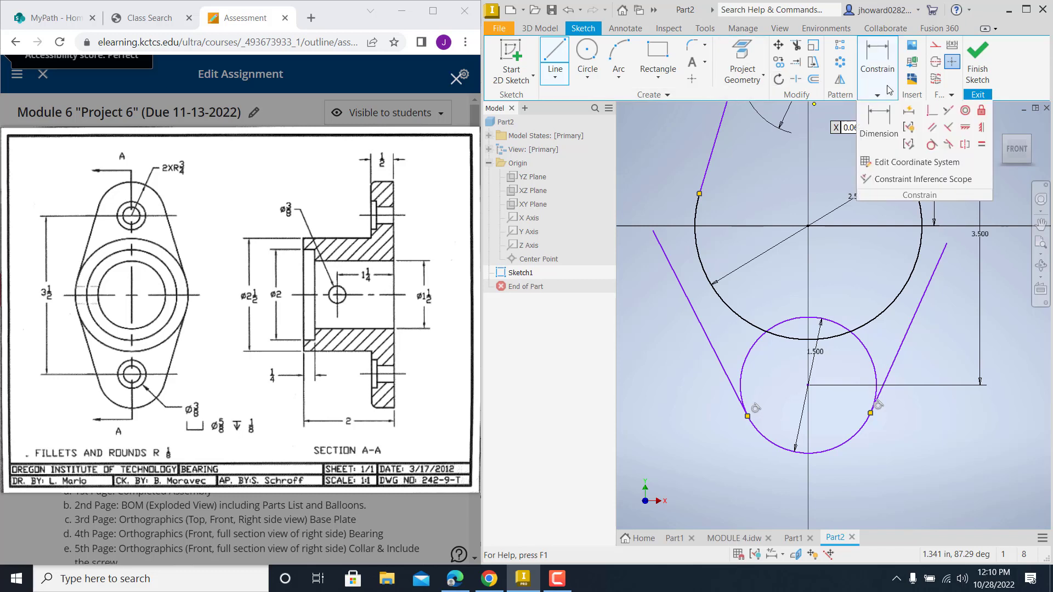
pyautogui.click(931, 143)
pyautogui.click(921, 241)
pyautogui.click(938, 263)
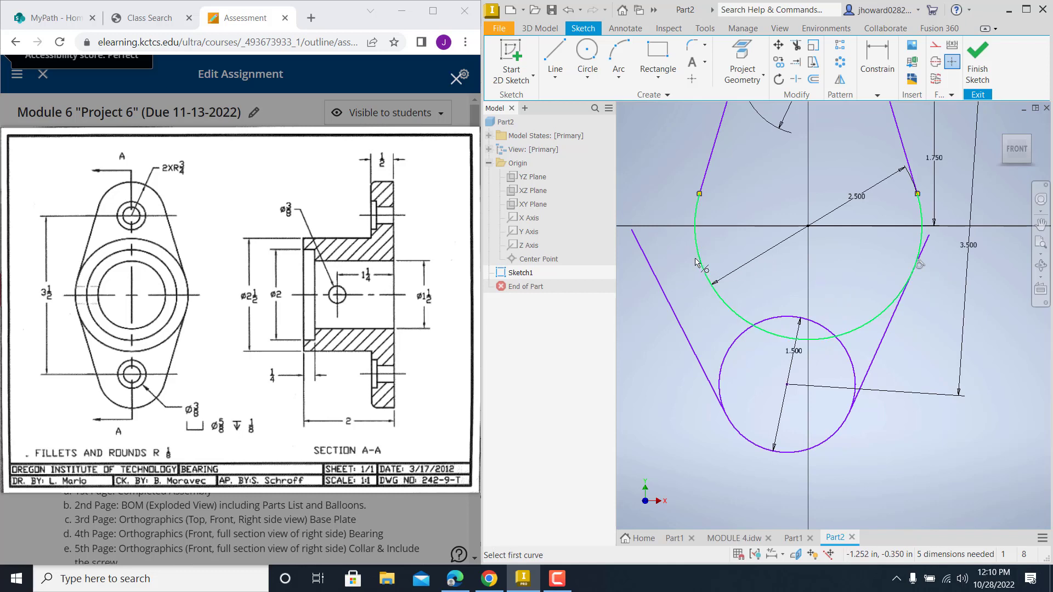
pyautogui.click(699, 261)
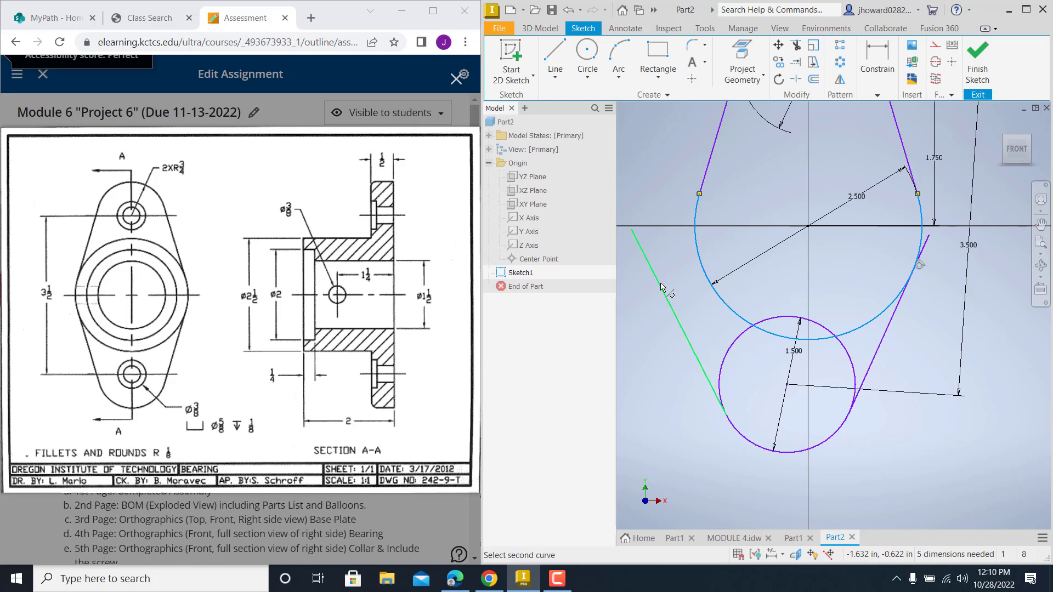
pyautogui.click(662, 285)
pyautogui.press('Escape')
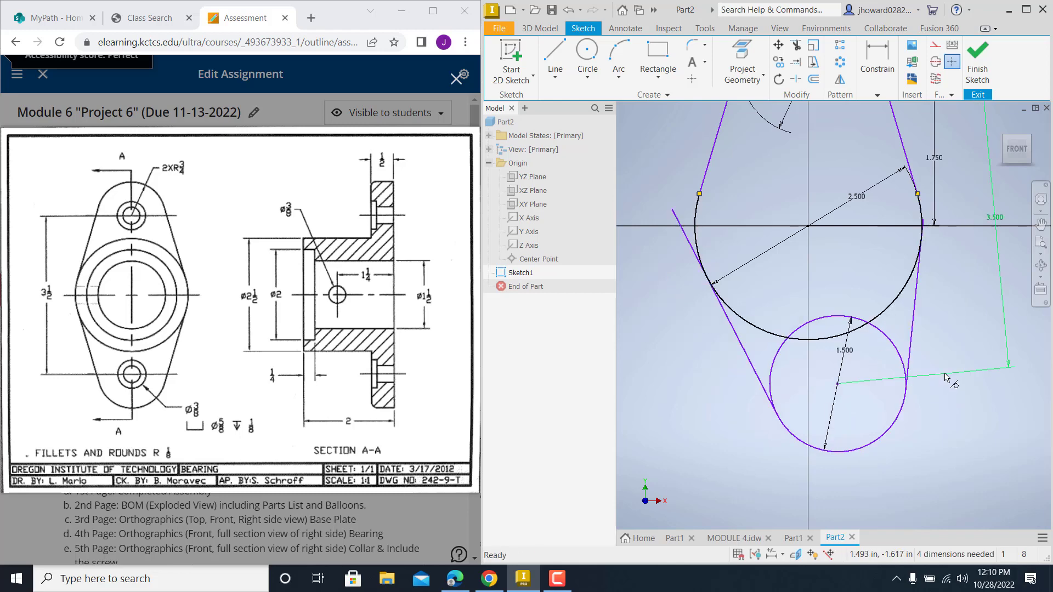
pyautogui.scroll(-2, 943, 391)
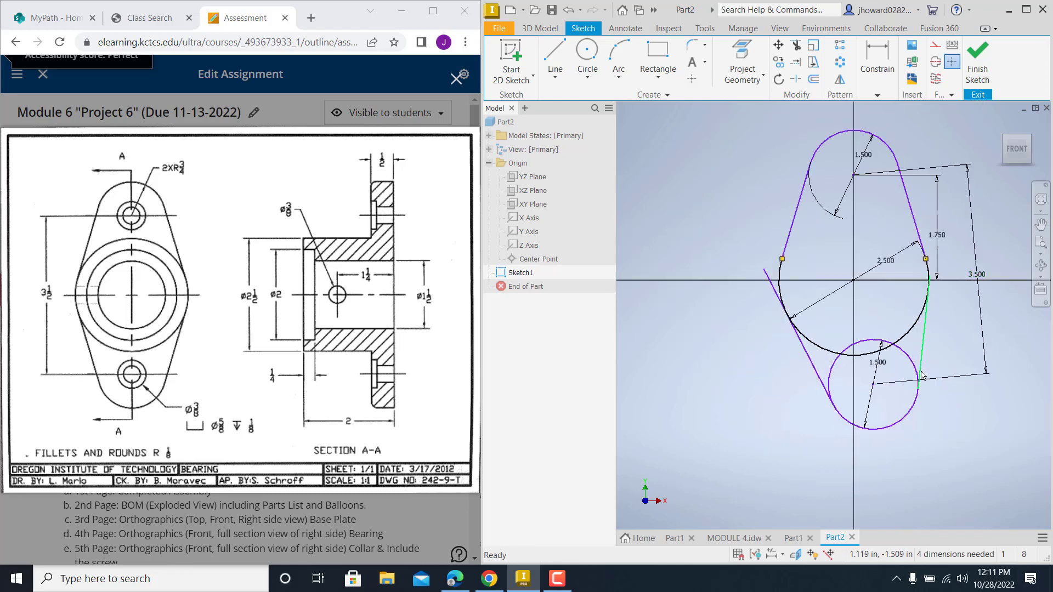
pyautogui.click(865, 70)
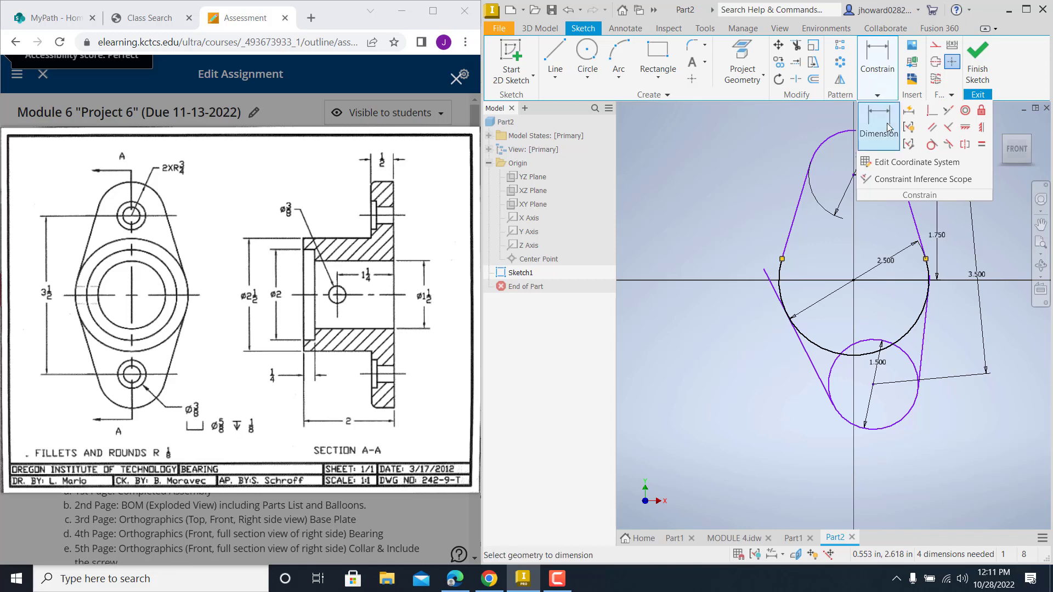
pyautogui.click(906, 336)
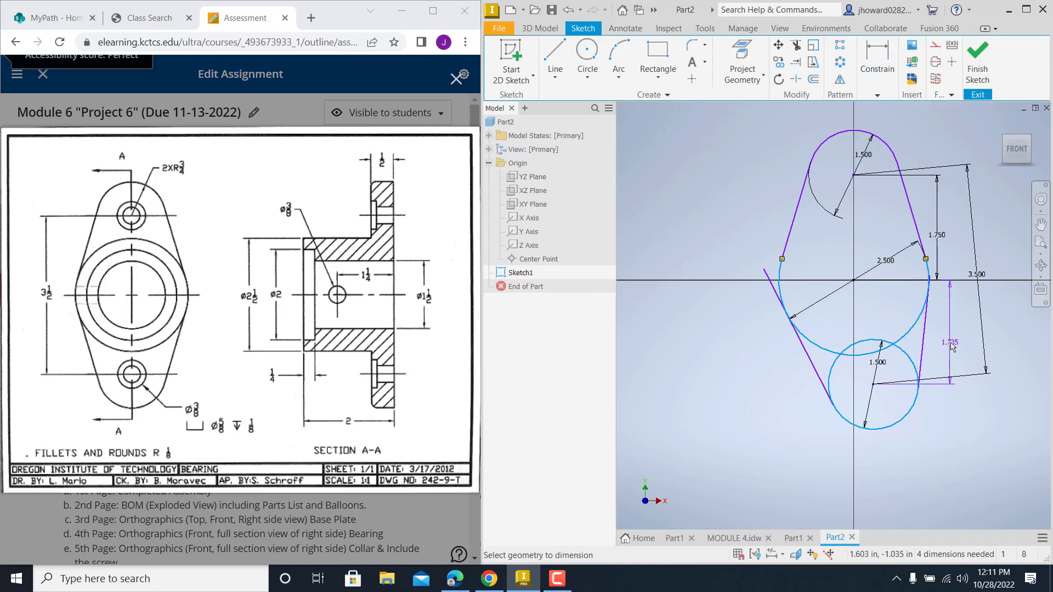
pyautogui.press('Escape')
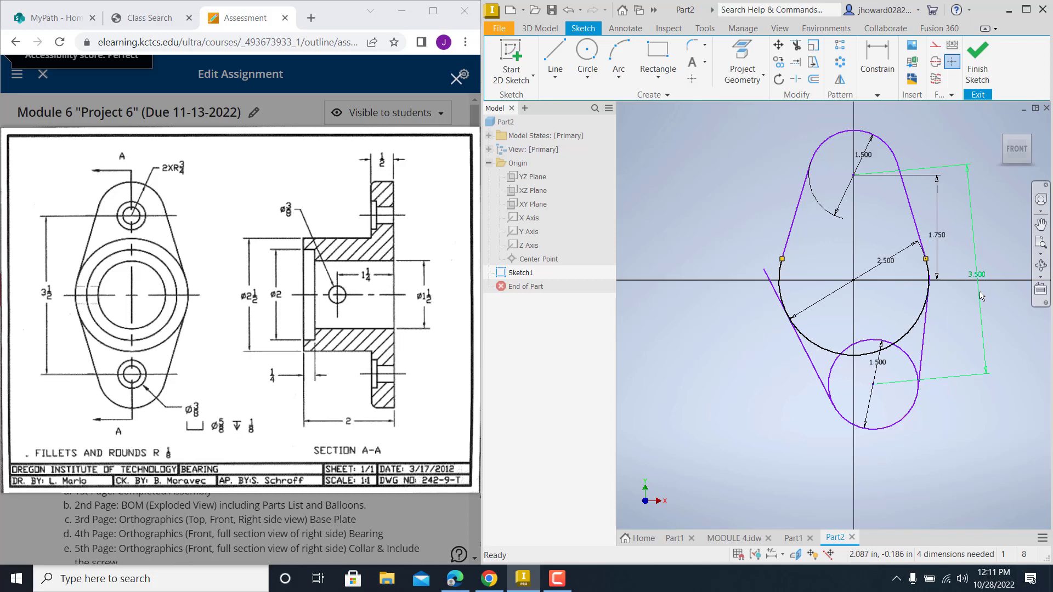
# - Replace the 3.5 in centre distance with a 1.75 in vertical dimension between the large arc's centre and the lower circle's centre
pyautogui.click(981, 297)
pyautogui.press('Delete')
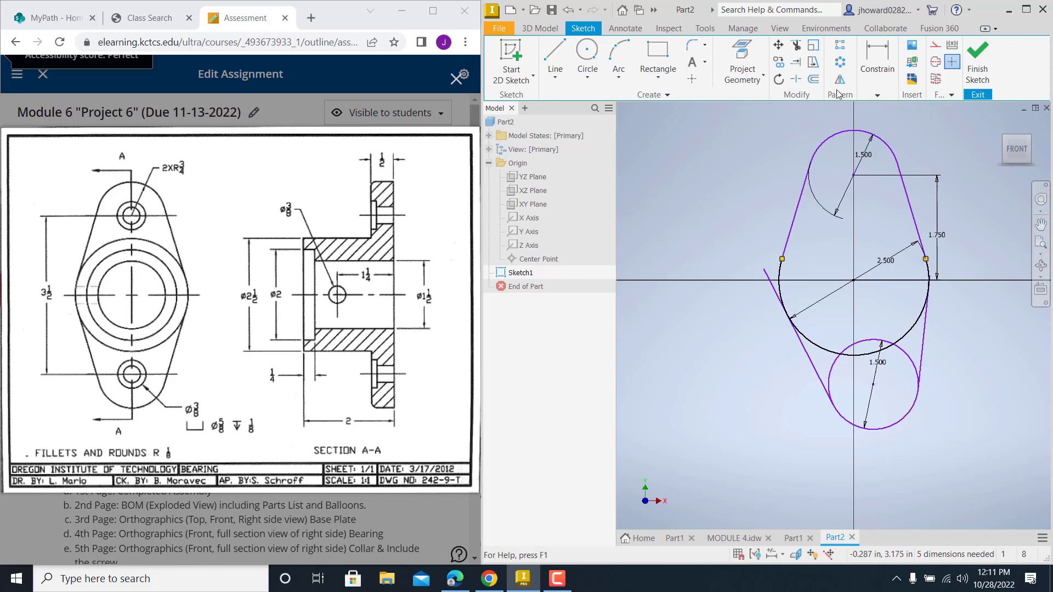
pyautogui.press('d')
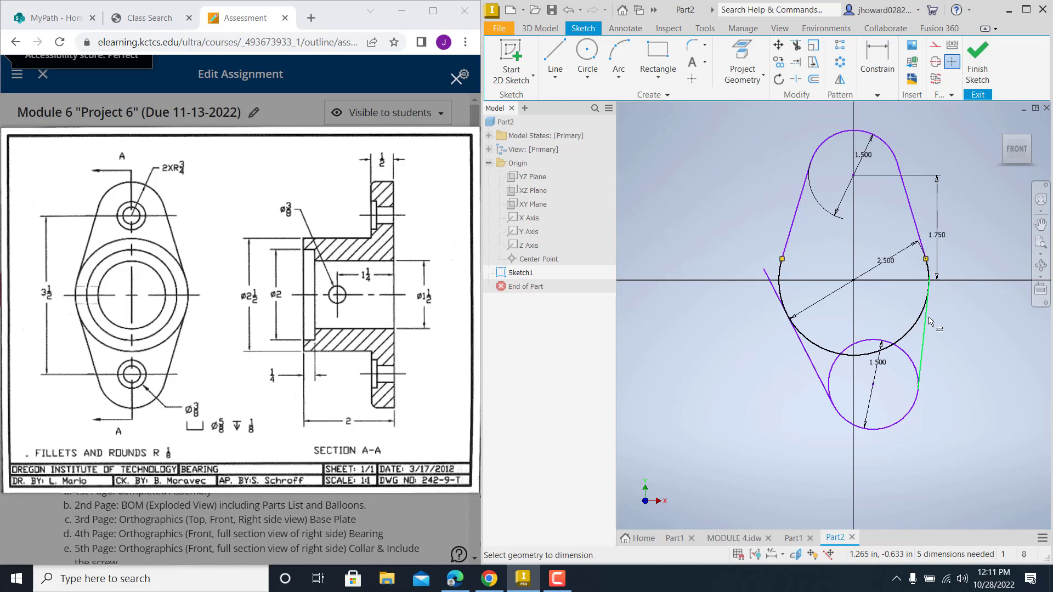
pyautogui.click(918, 368)
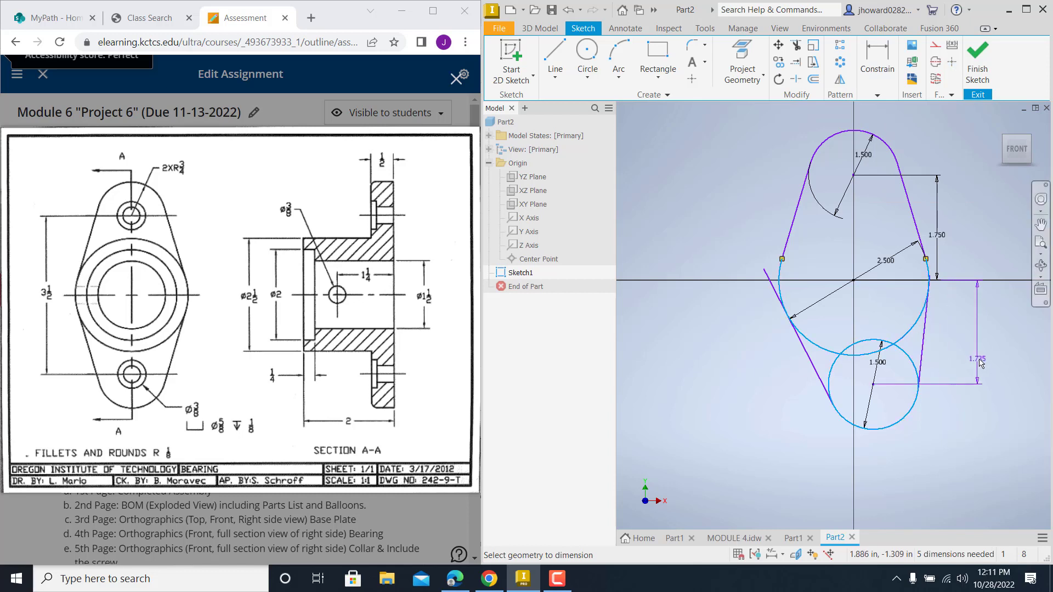
pyautogui.click(968, 350)
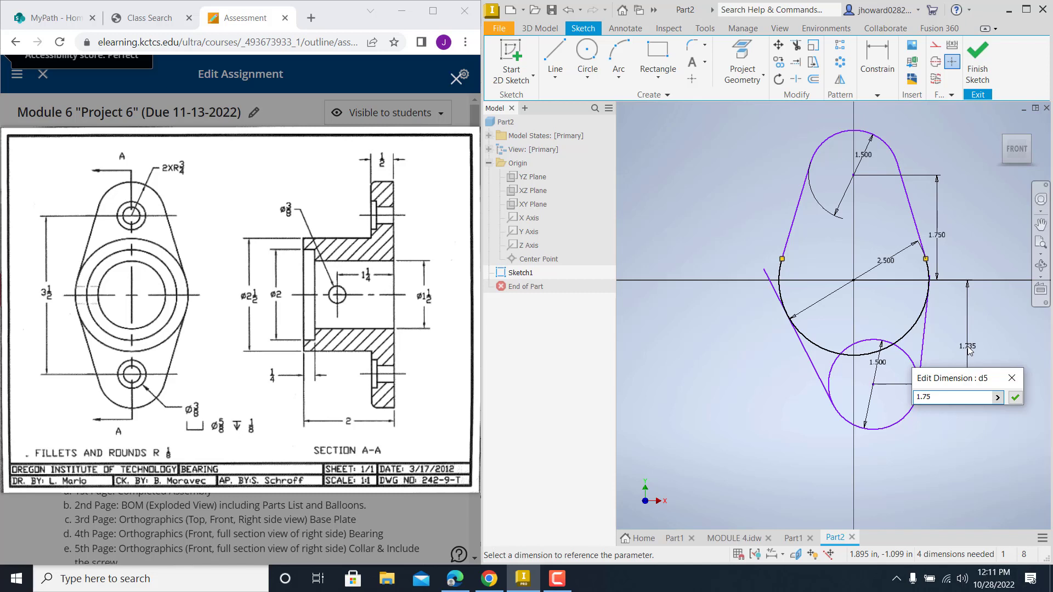
pyautogui.press('Return')
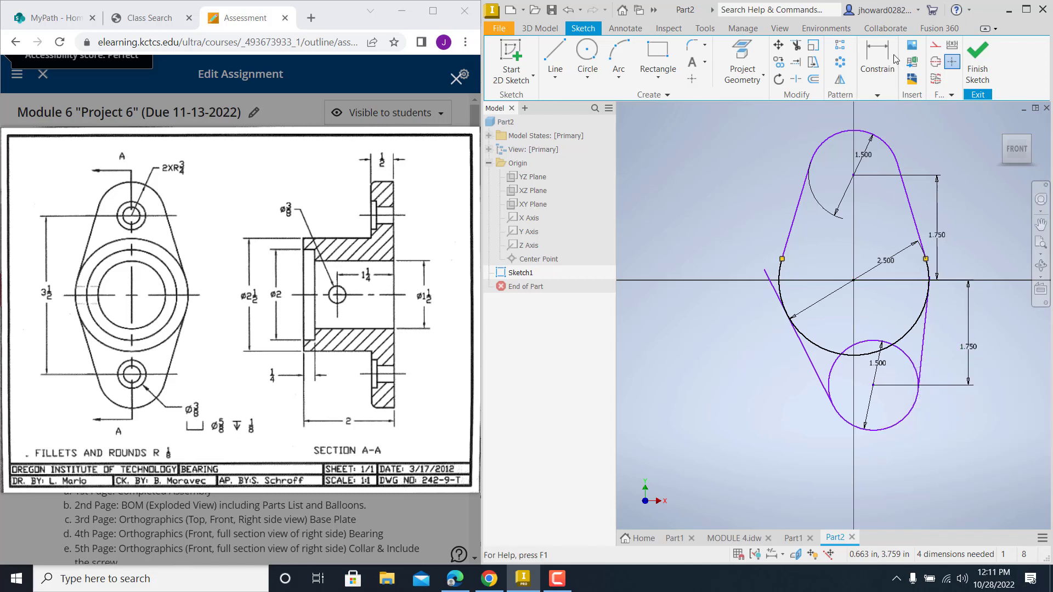
# - Dimension the horizontal offset between the centres of the large arc and the lower circle as 0
pyautogui.click(883, 83)
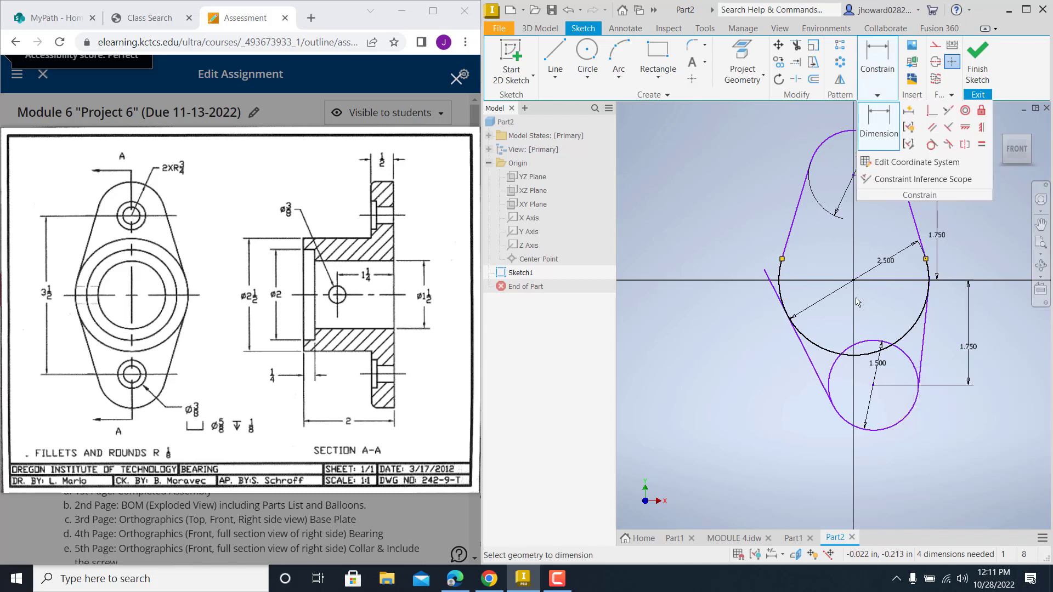
pyautogui.click(905, 357)
pyautogui.click(853, 417)
pyautogui.click(794, 448)
pyautogui.write('0')
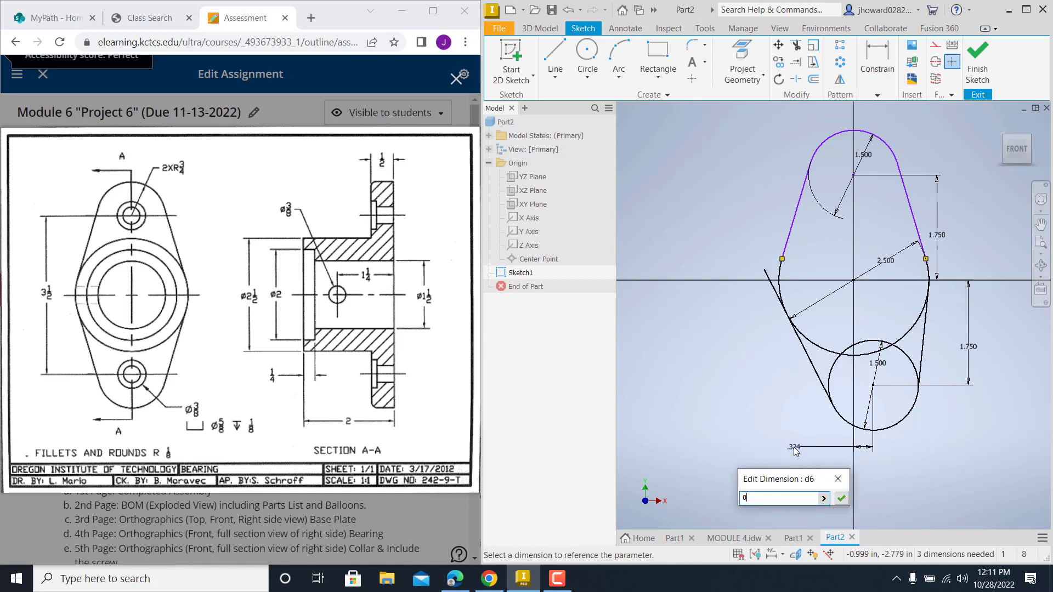
pyautogui.press('Return')
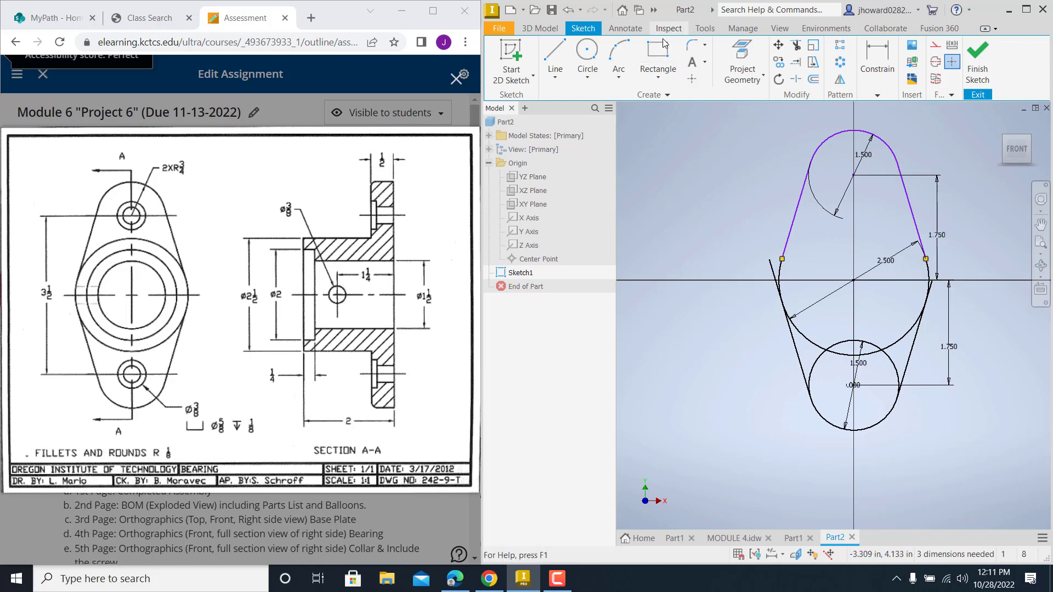
# - Trim the overhanging line ends, the large arc's lower portion and the lower circle's inner portion into one closed flange outline, finishing the sketch
pyautogui.click(796, 46)
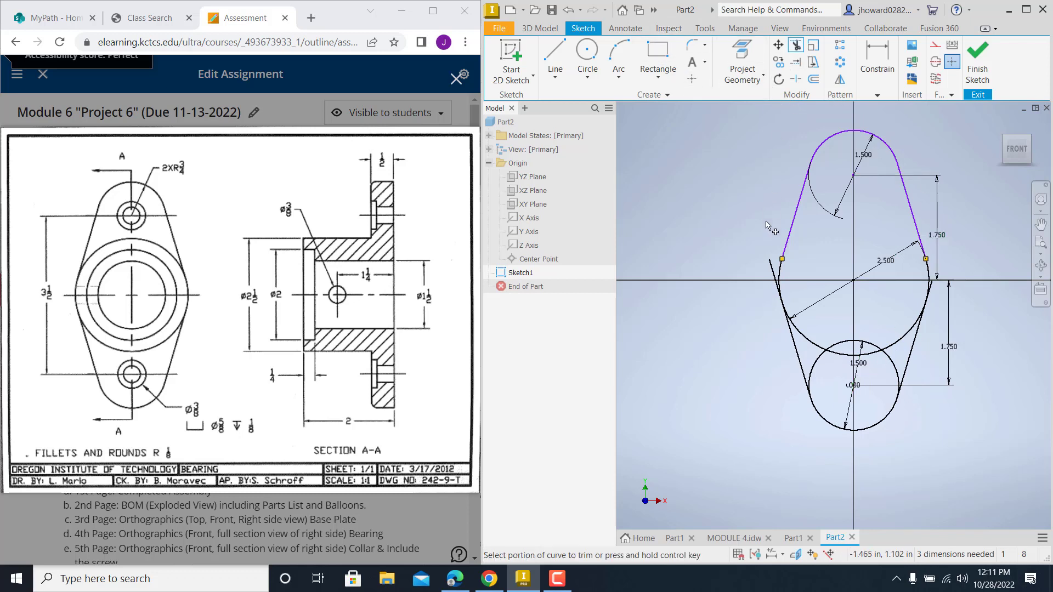
pyautogui.click(775, 271)
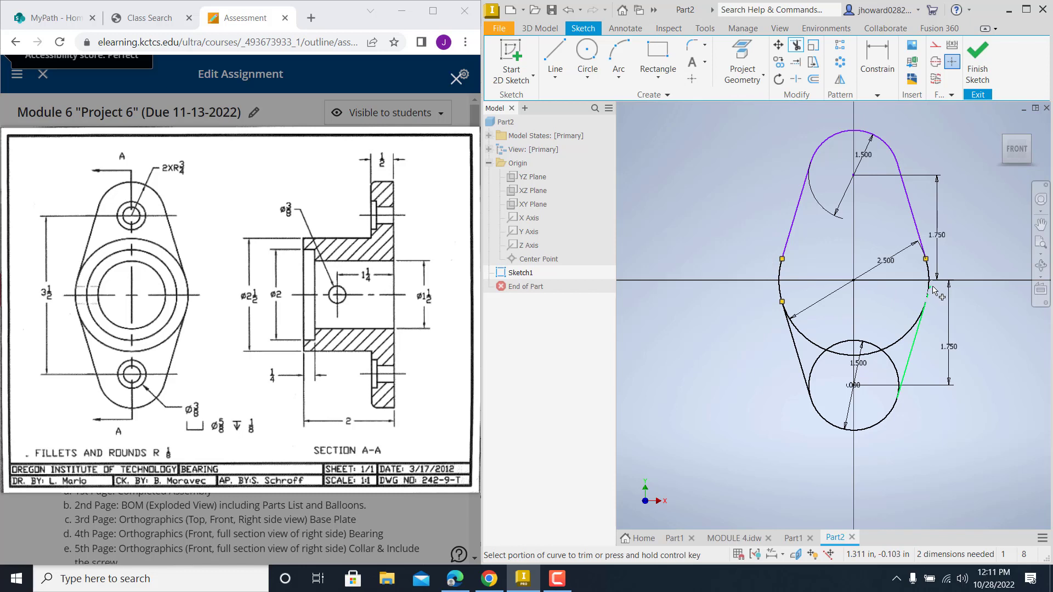
pyautogui.click(874, 352)
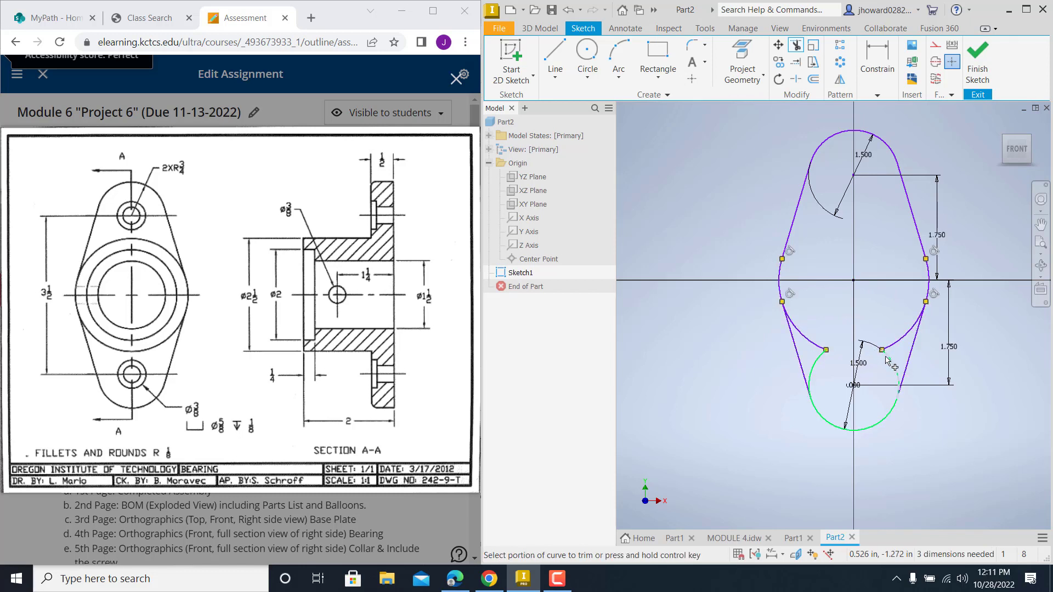
pyautogui.click(888, 356)
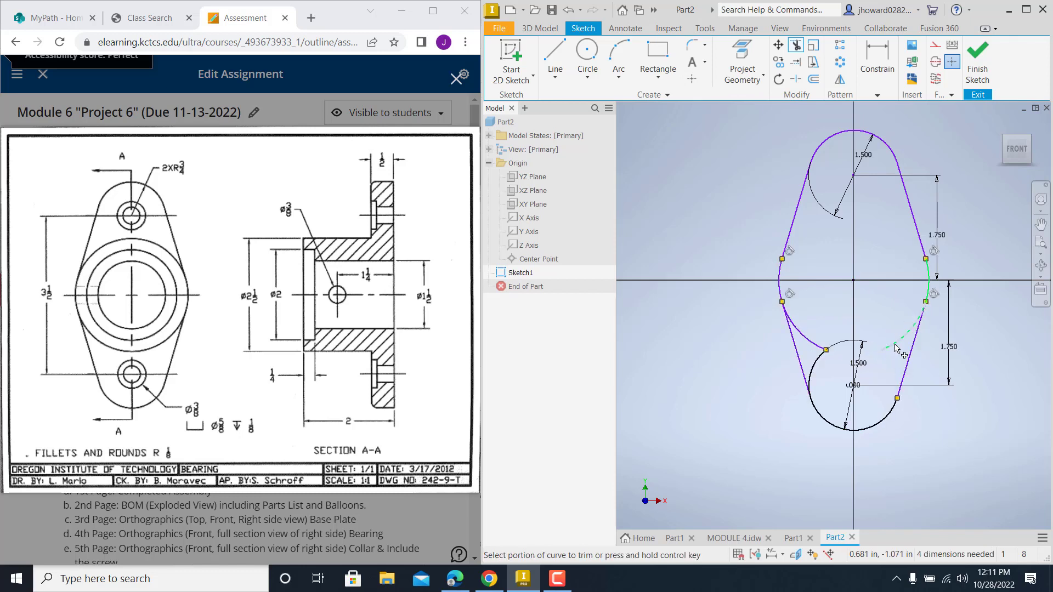
pyautogui.click(803, 333)
pyautogui.click(819, 361)
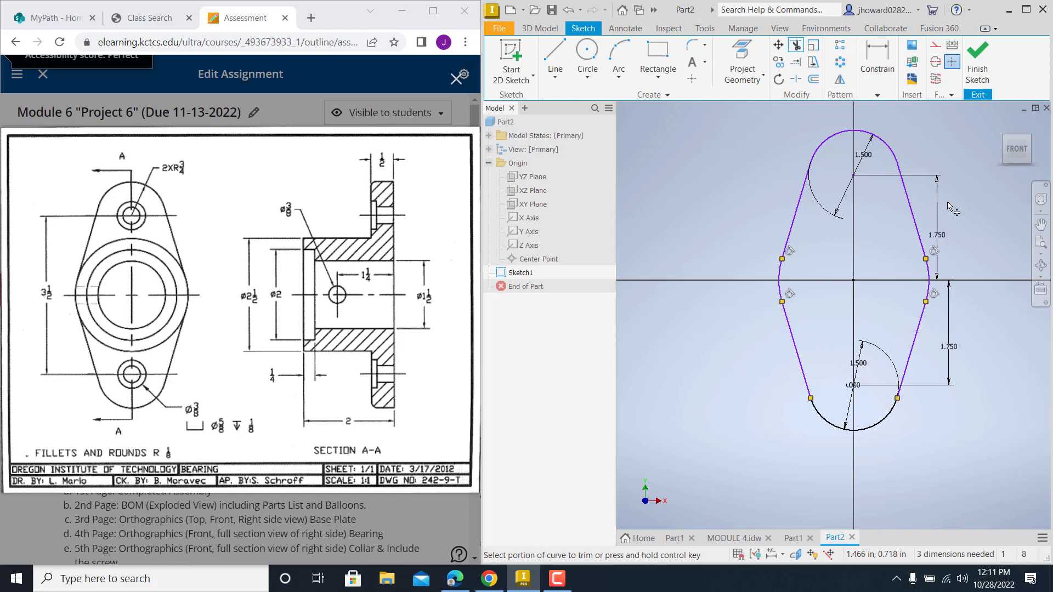
pyautogui.click(977, 57)
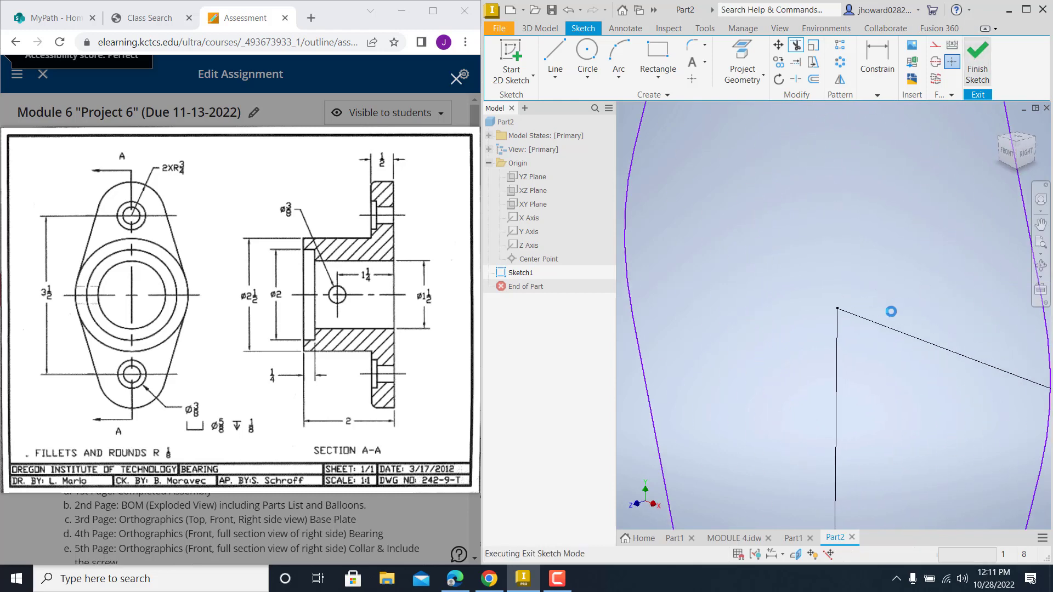
# - Extrude the closed flange profile 0.5 in as a new solid body
pyautogui.click(544, 88)
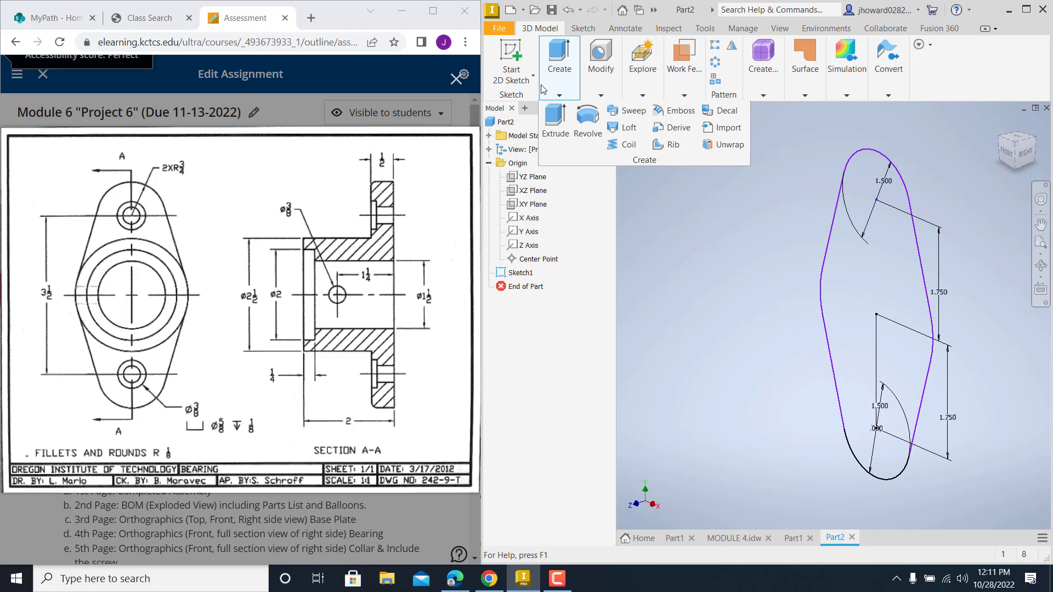
pyautogui.click(555, 117)
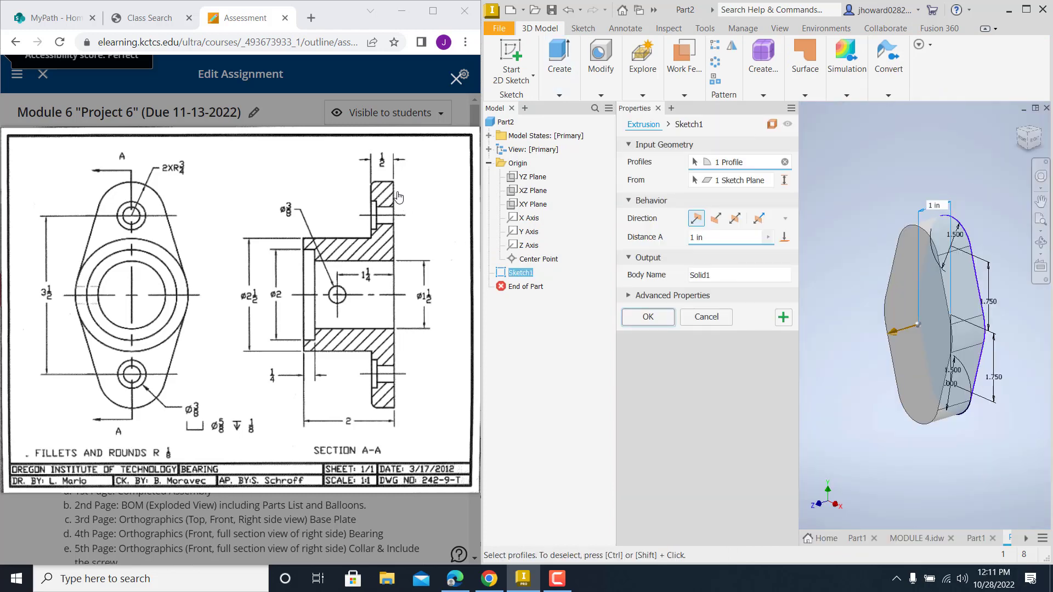
pyautogui.press('5')
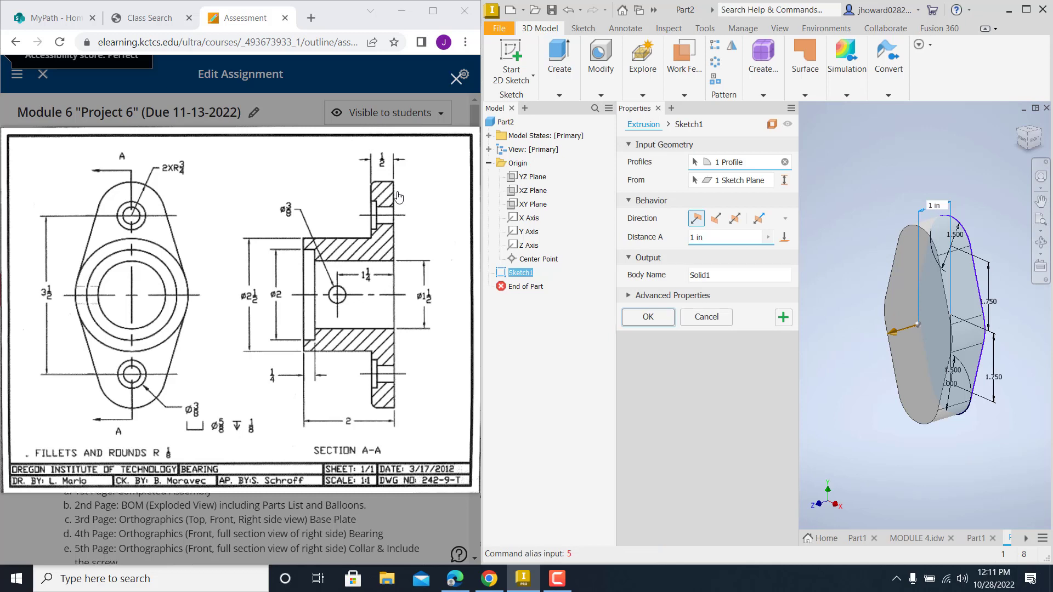
pyautogui.tripleClick(702, 237)
pyautogui.write('.5')
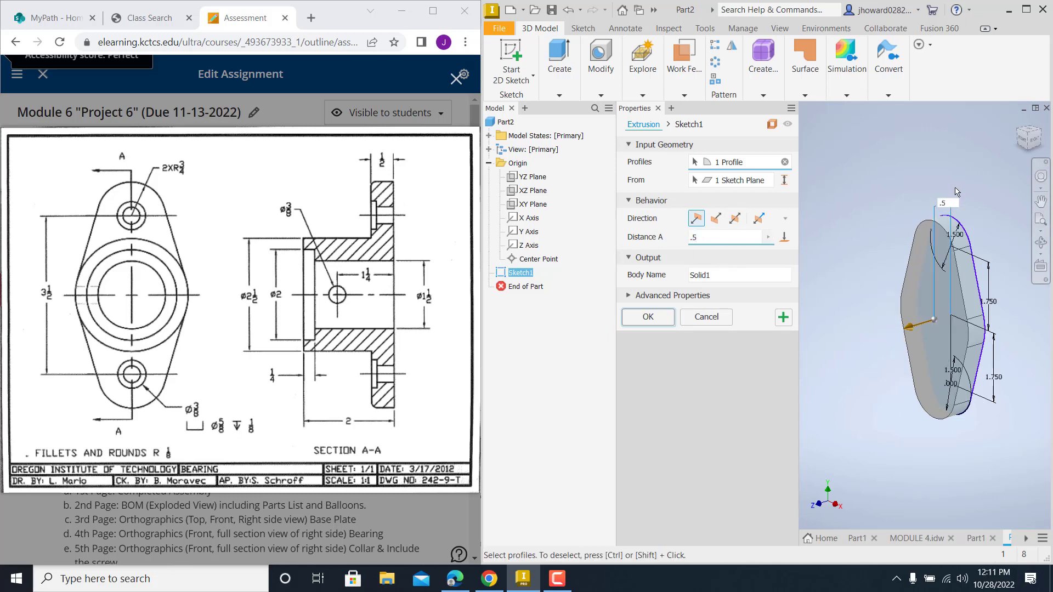
pyautogui.click(652, 319)
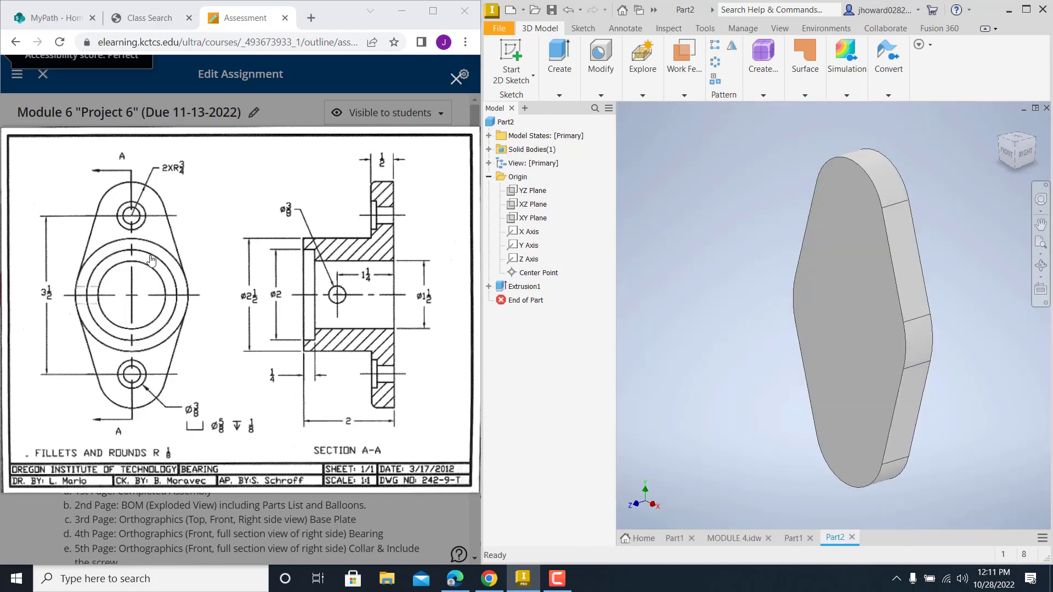
# - Sketch a circle on the flange's front face, centred on the origin and reaching the side arcs' outer edge, and finish the sketch
pyautogui.click(683, 58)
pyautogui.click(533, 76)
pyautogui.click(530, 96)
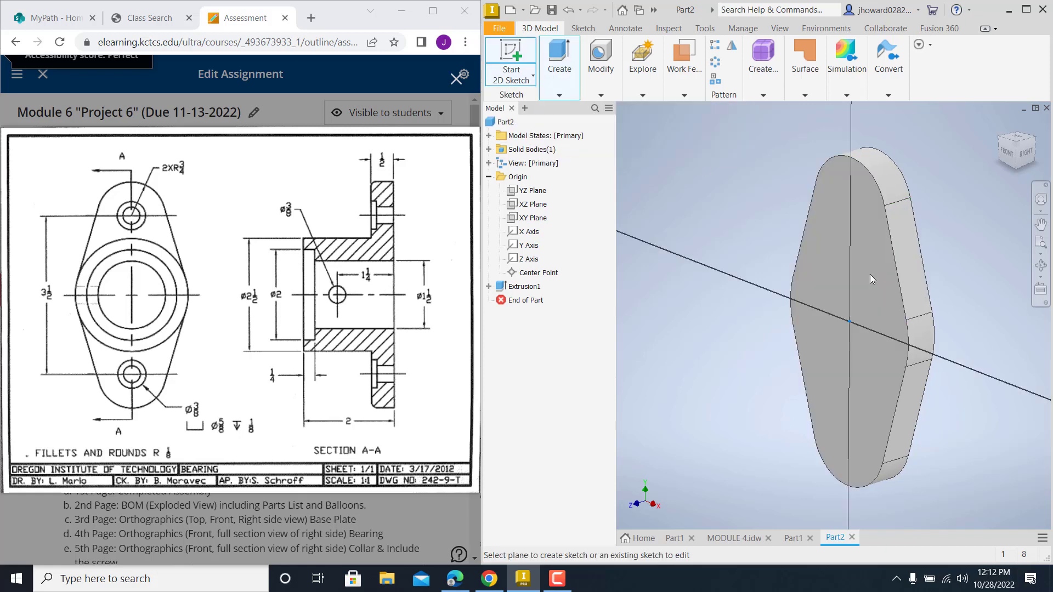
pyautogui.click(869, 278)
pyautogui.click(587, 55)
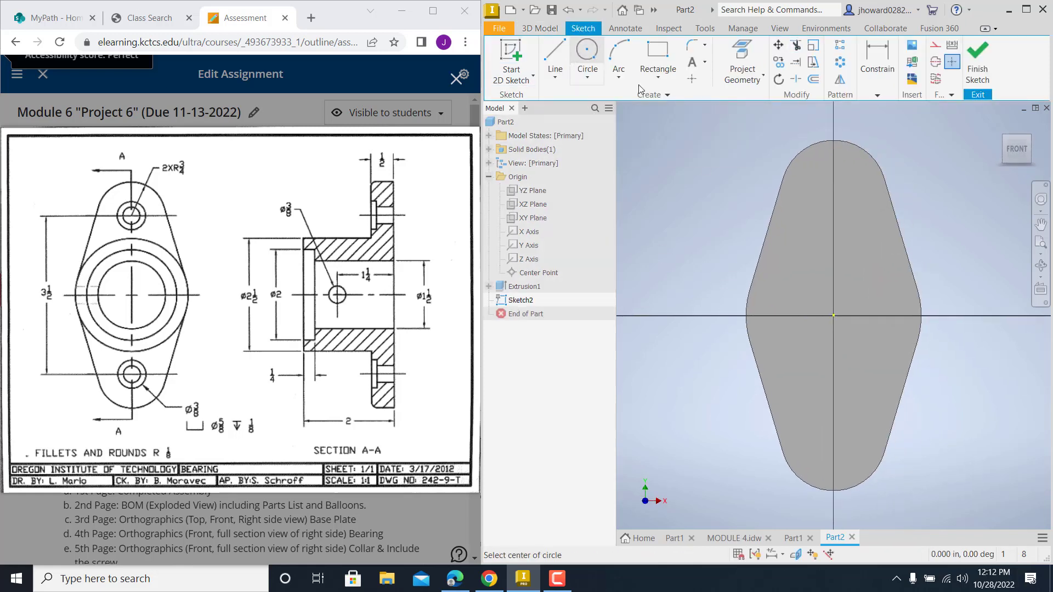
pyautogui.click(833, 315)
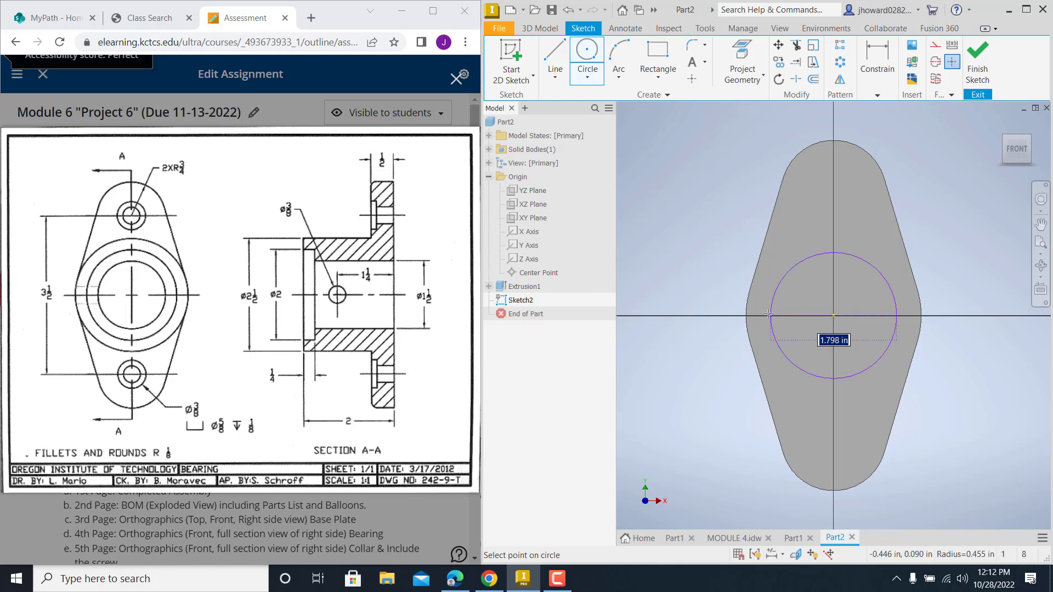
pyautogui.click(745, 314)
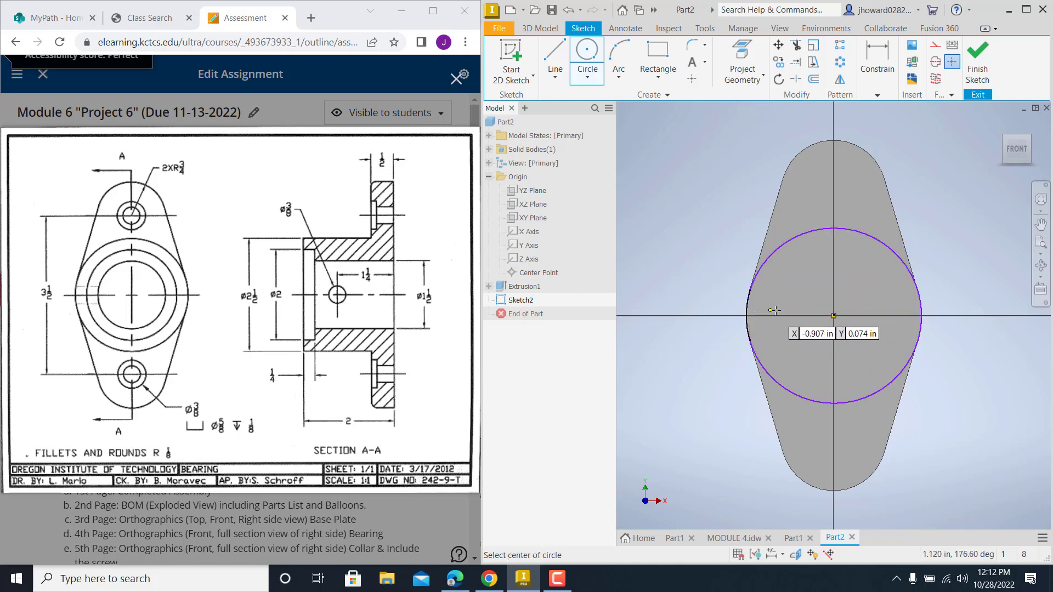
pyautogui.click(979, 74)
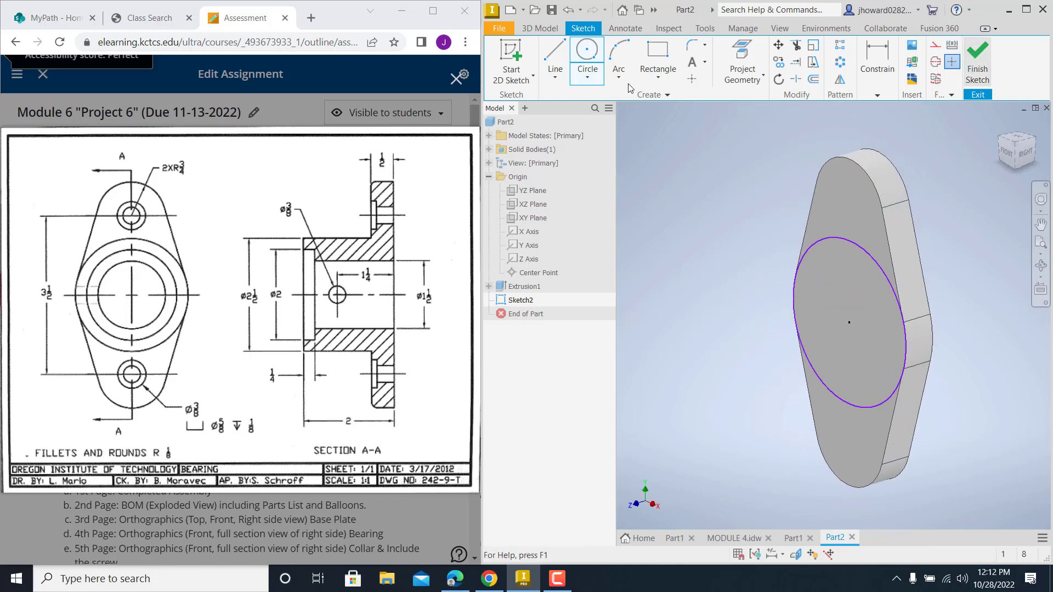
# - Extrude the circle 1.5 in outward from the flange face, joined to the body, as the bearing's hub
pyautogui.click(598, 69)
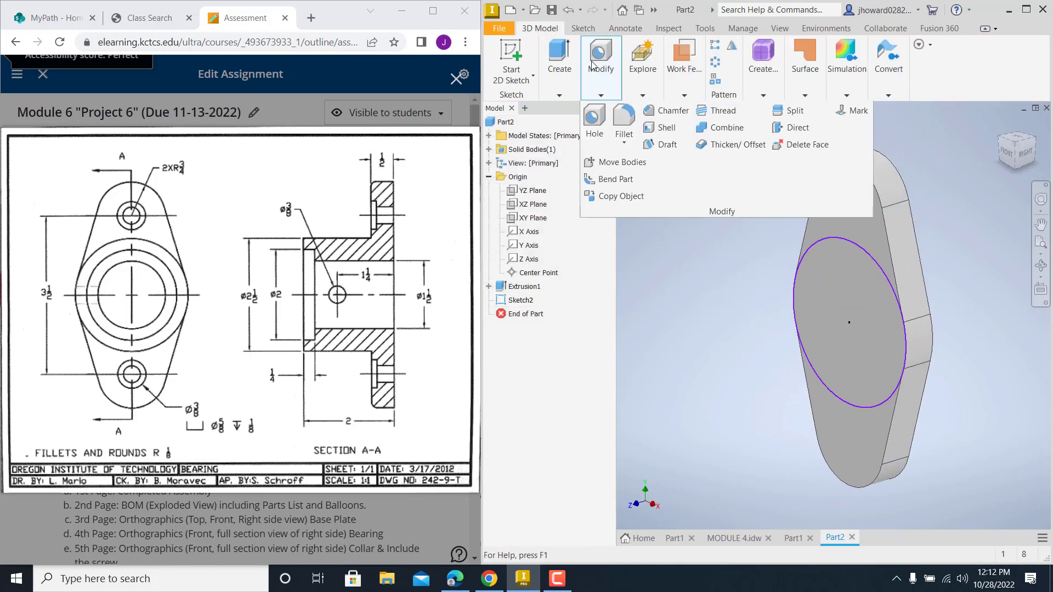
pyautogui.click(560, 68)
pyautogui.click(555, 120)
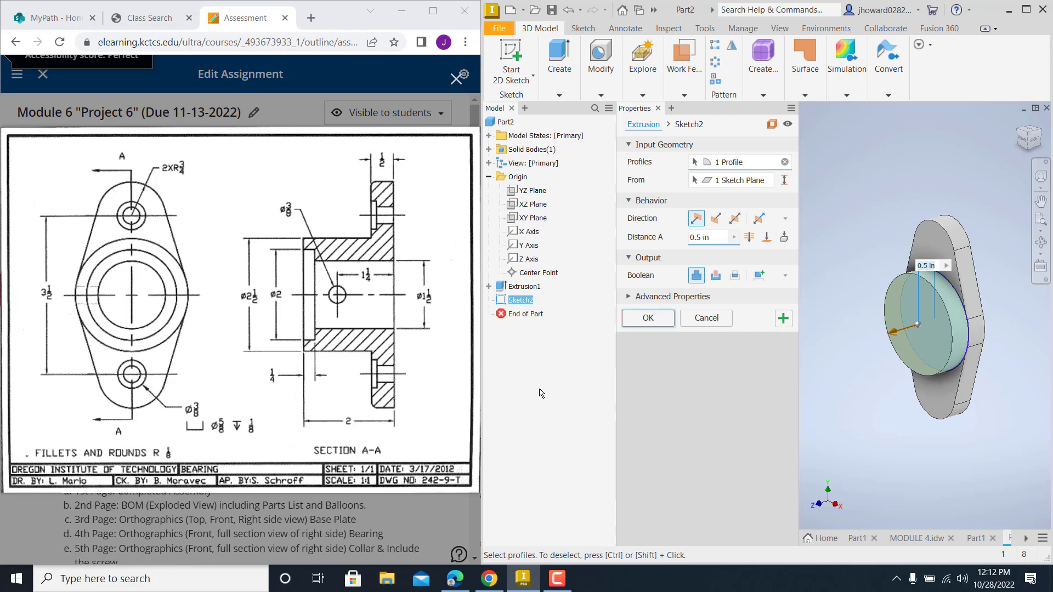
pyautogui.write('1.5')
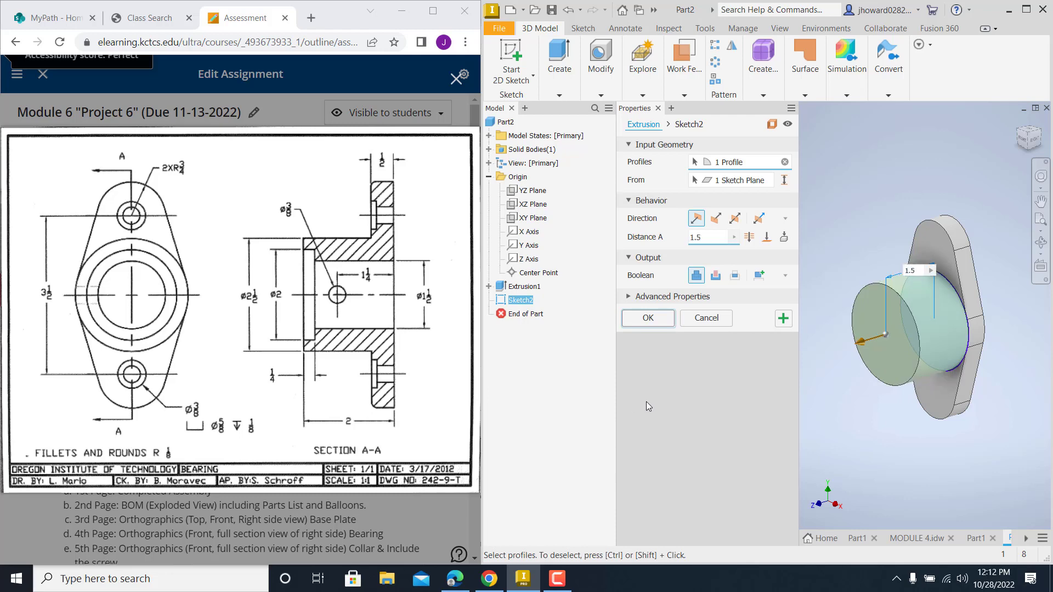
pyautogui.press('Return')
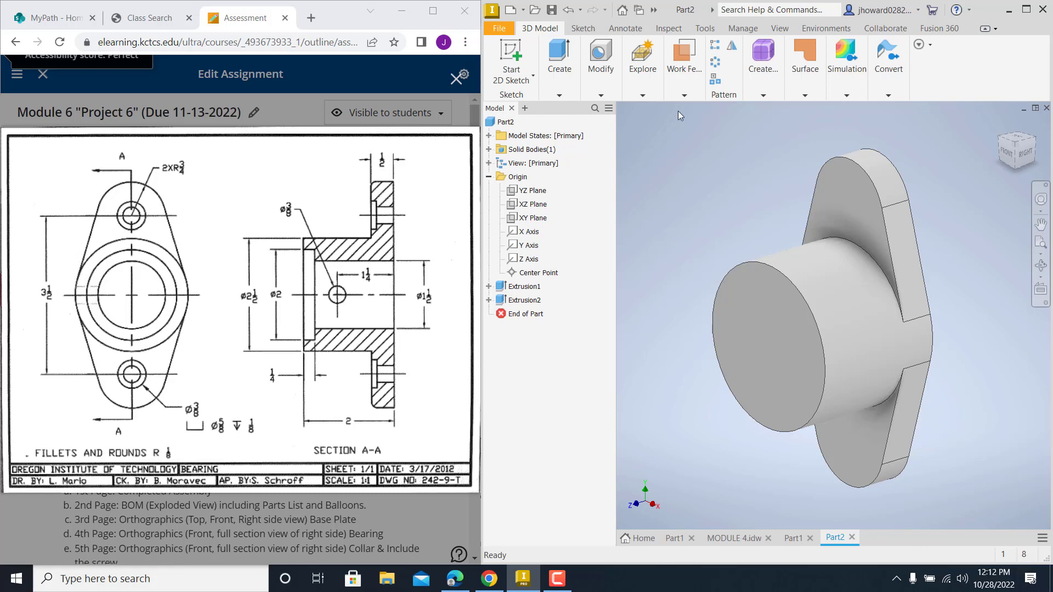
# - Start a sketch on the hub's front face, place a centre point at the origin, and finish the sketch
pyautogui.click(526, 80)
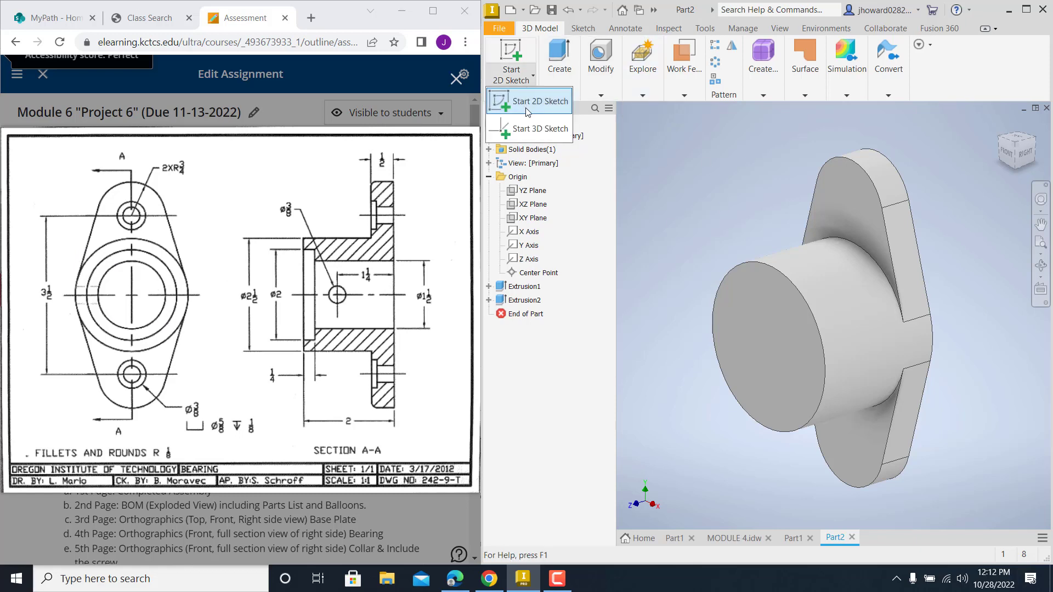
pyautogui.click(528, 110)
pyautogui.click(798, 341)
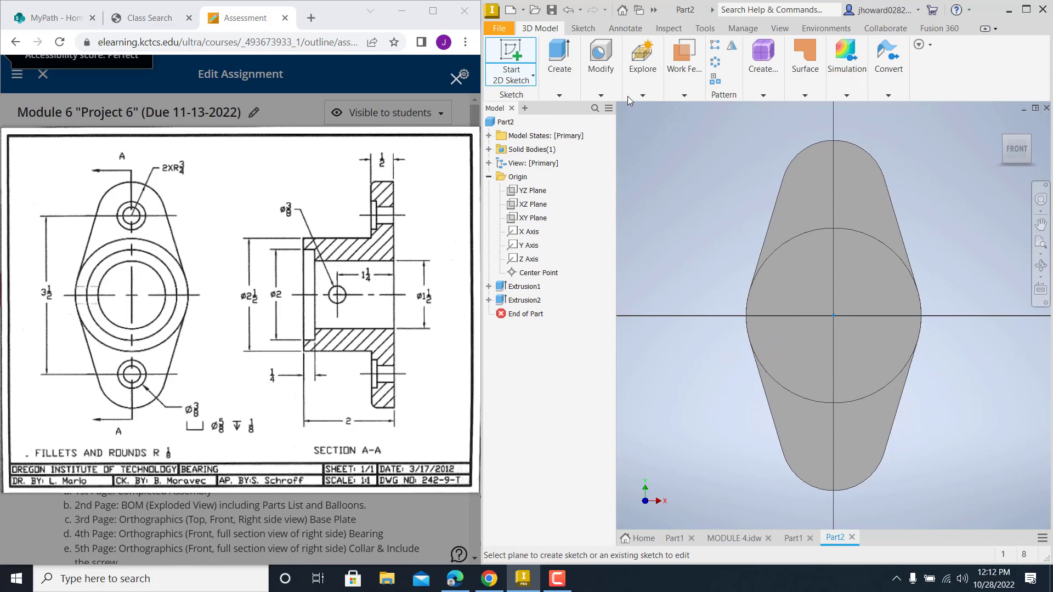
pyautogui.press('c')
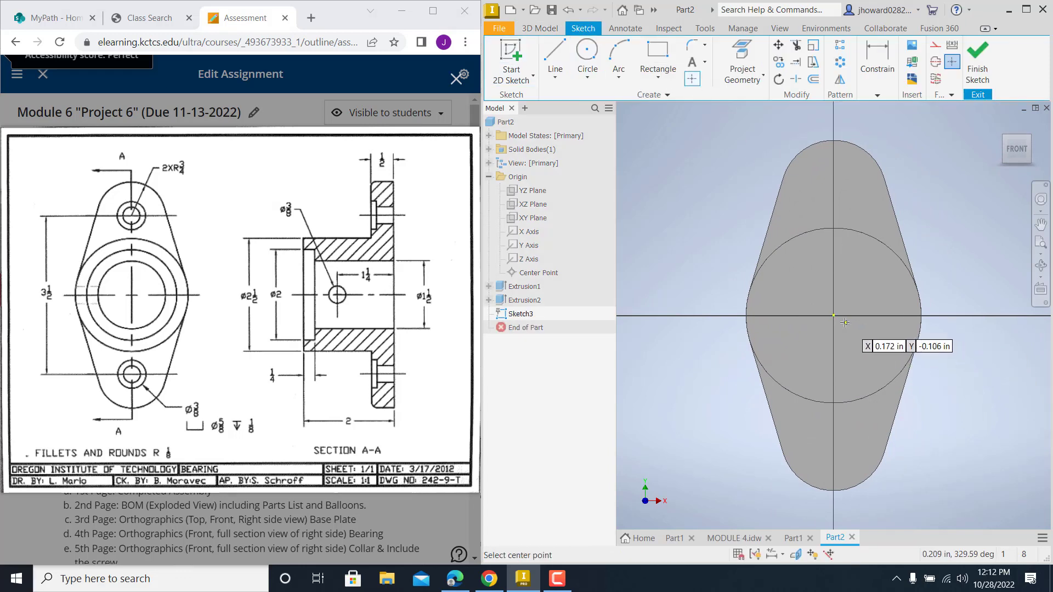
pyautogui.click(974, 70)
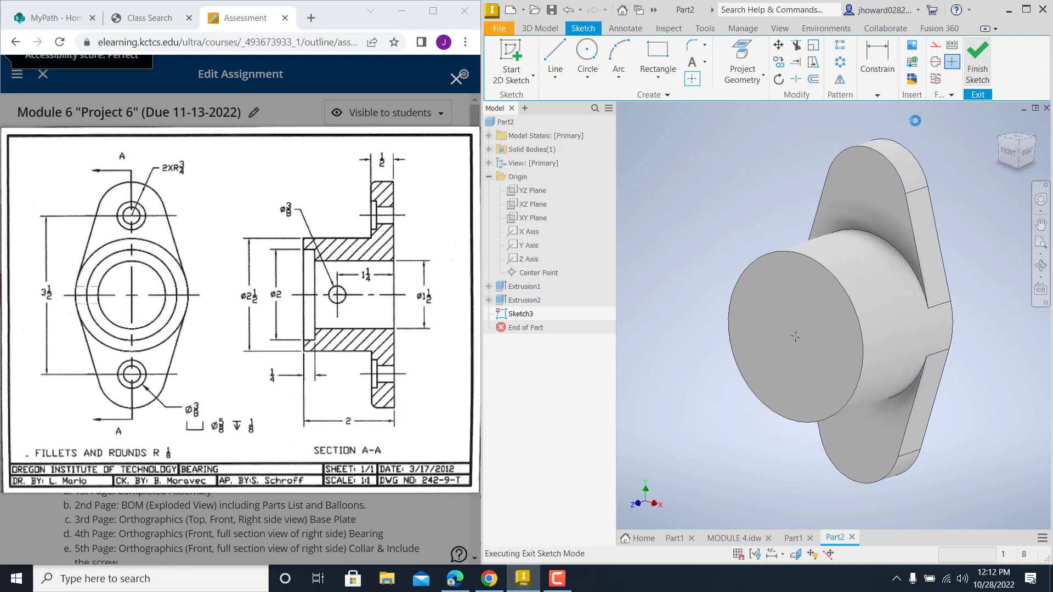
# - Start a simple hole at the hub's centre point and set its diameter to 1.5 in
pyautogui.moveTo(601, 65)
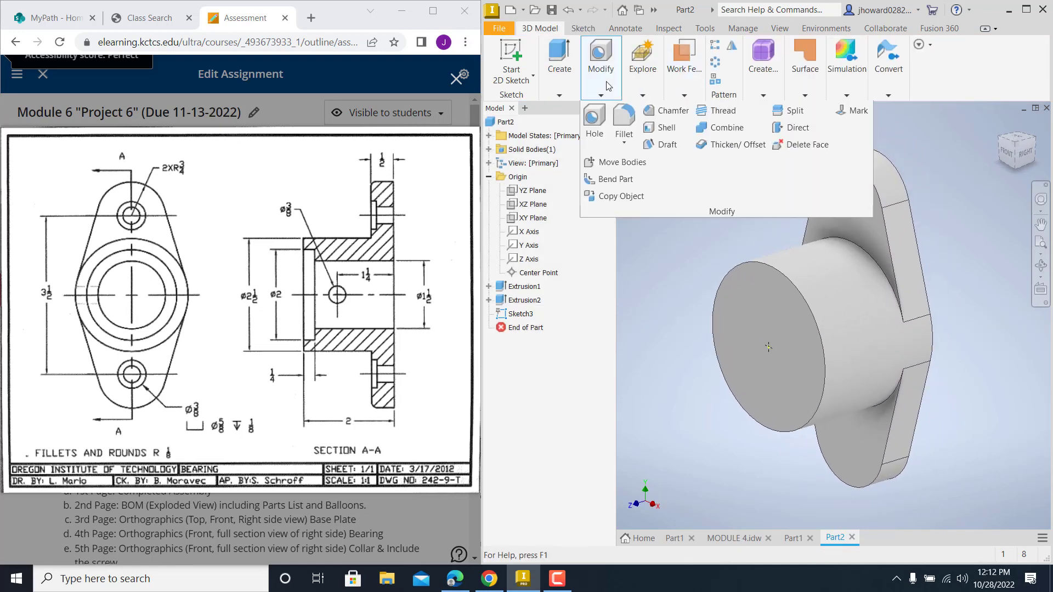
pyautogui.click(594, 119)
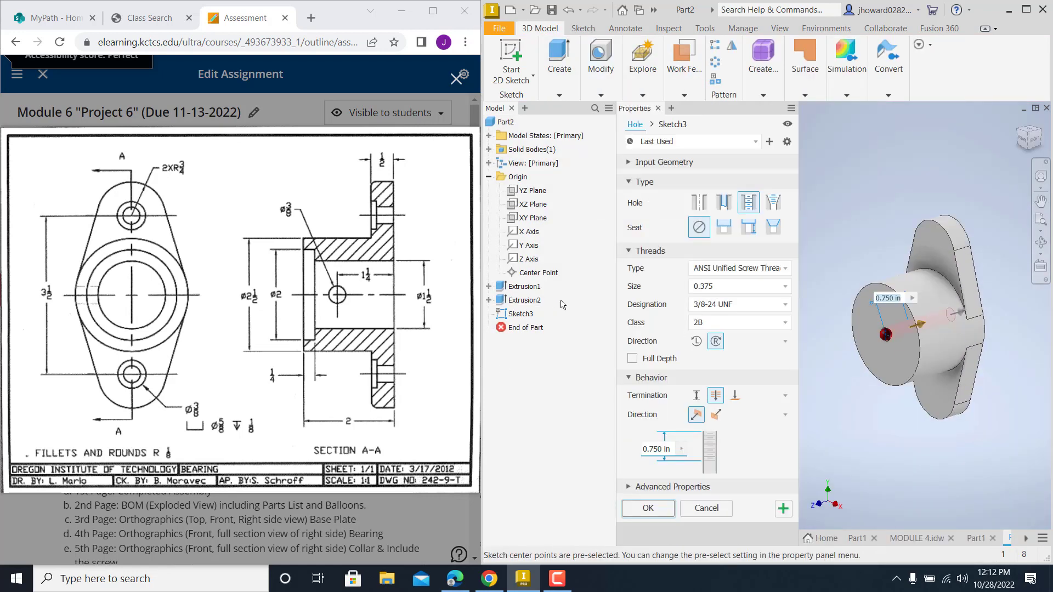
pyautogui.click(702, 205)
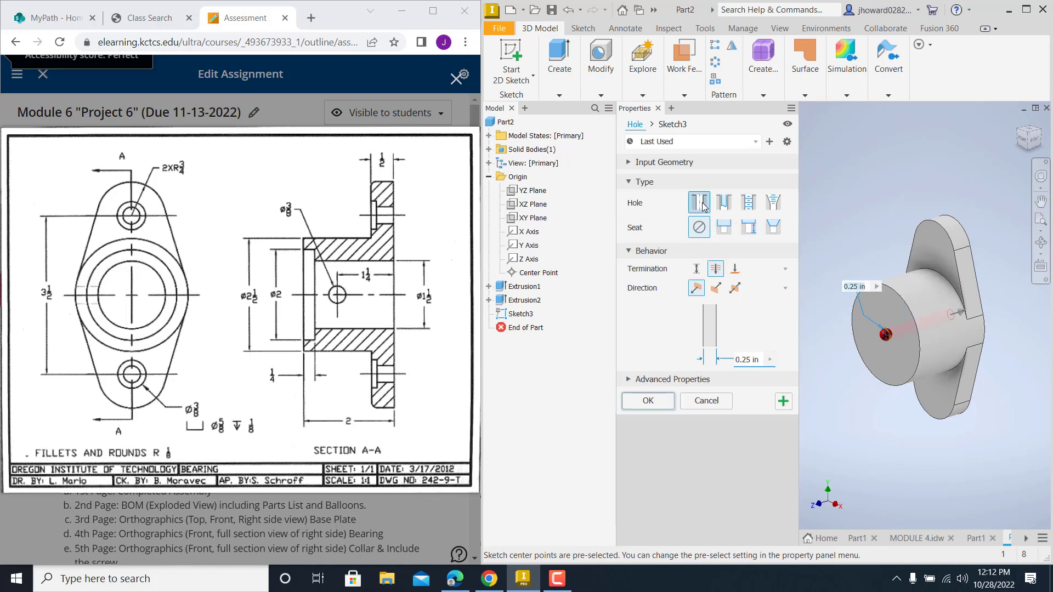
pyautogui.click(755, 361)
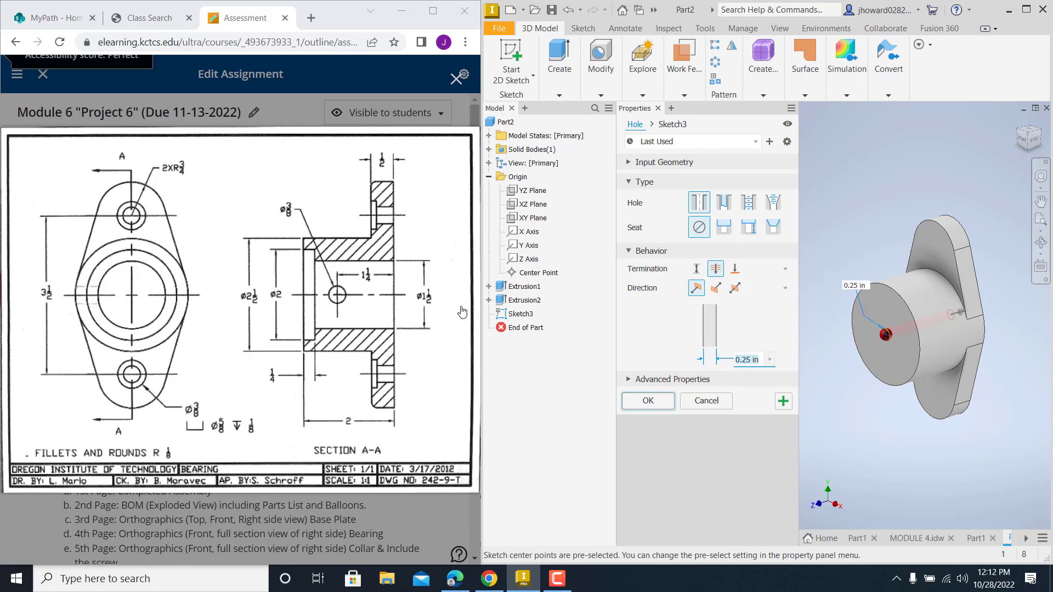
pyautogui.write('1')
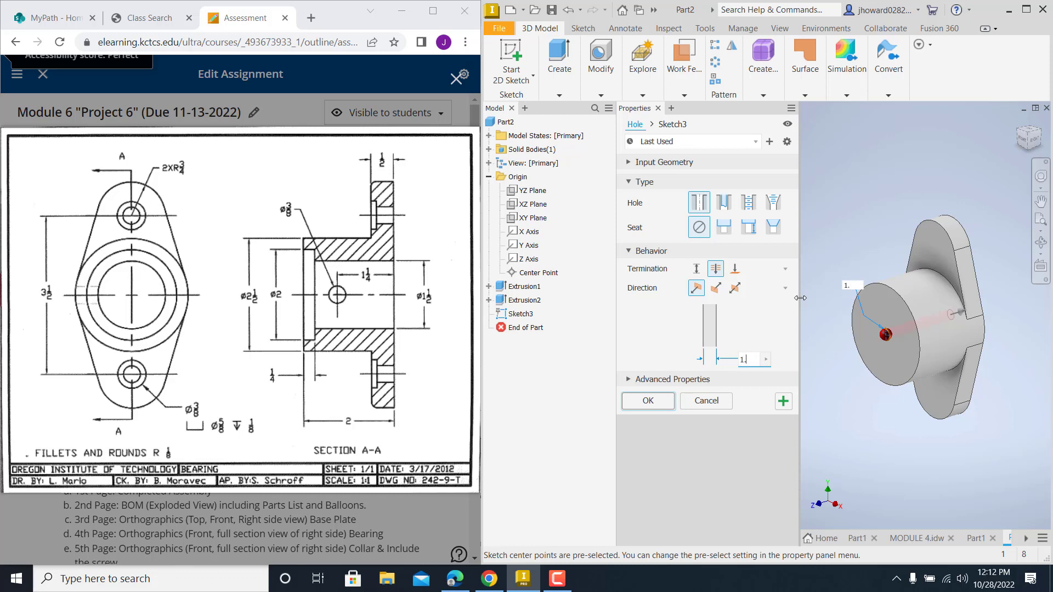
pyautogui.write('.5')
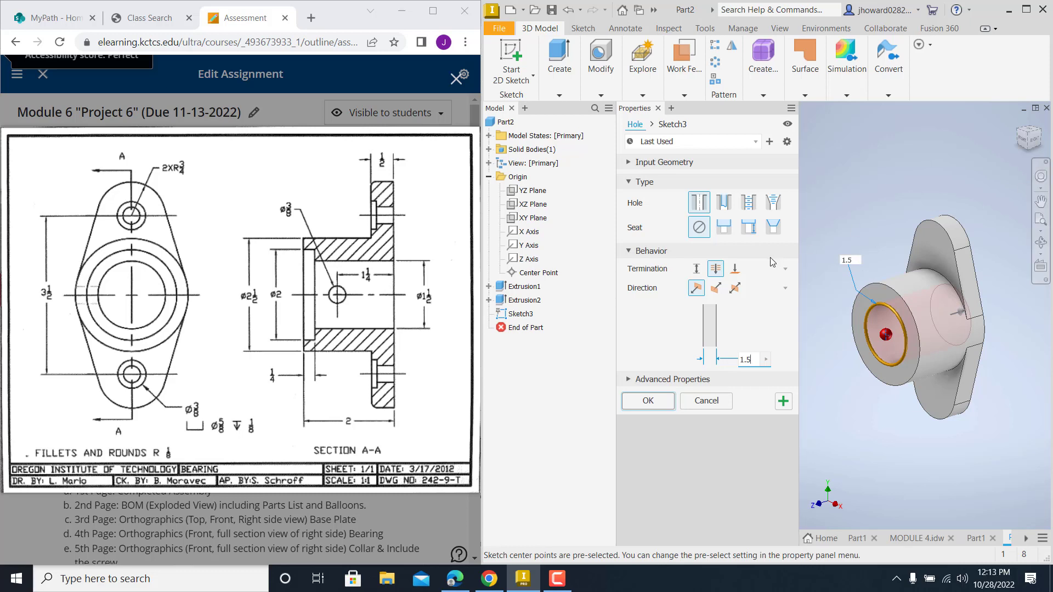
# - Switch the centre hole to a counterbore seat, entering a counterbore depth of 2 in and a hole diameter of 1.5 in
pyautogui.click(723, 228)
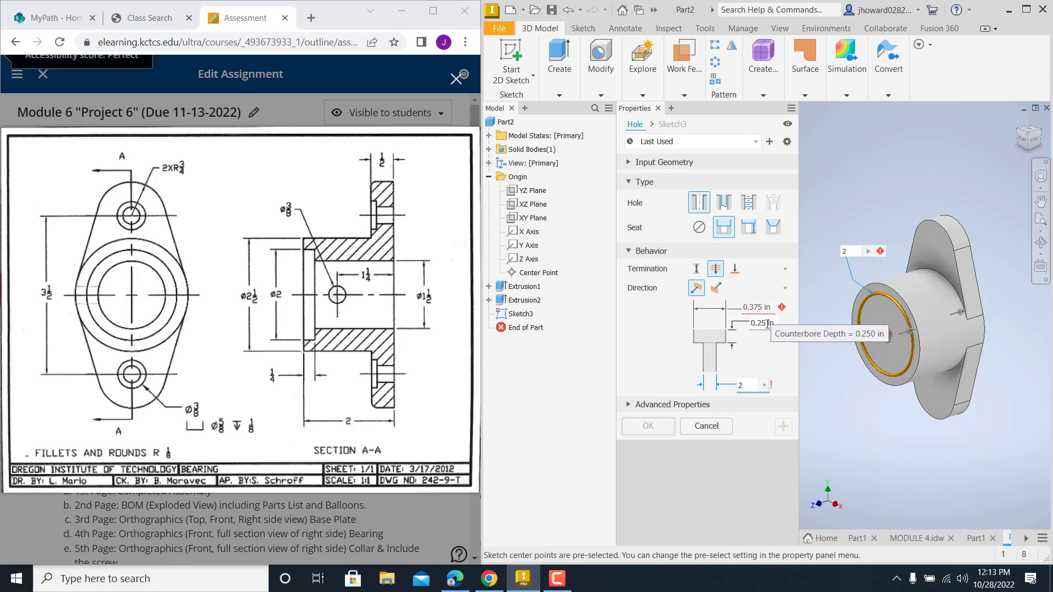
pyautogui.click(763, 324)
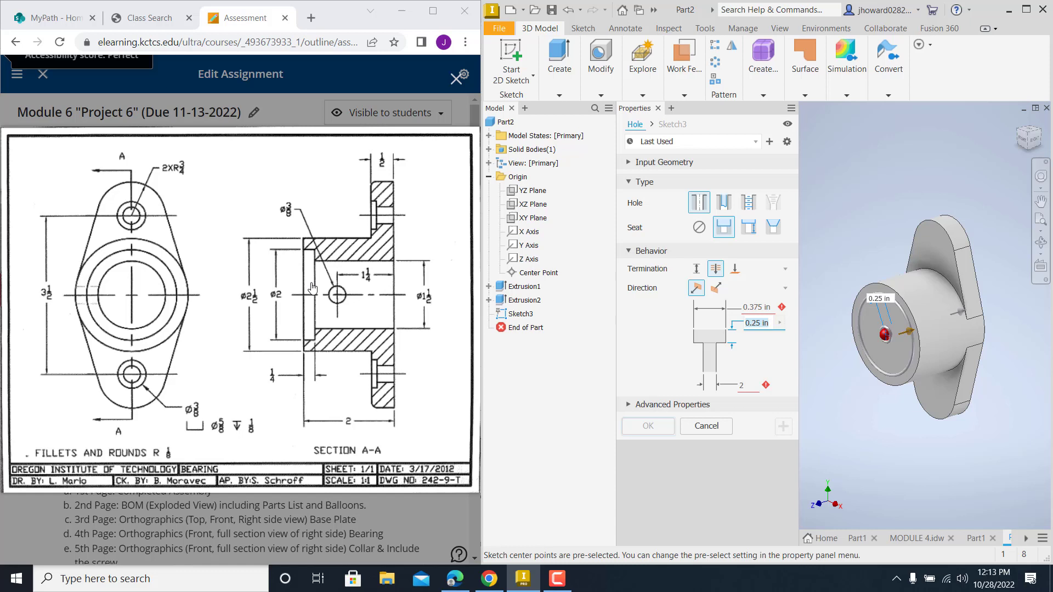
pyautogui.write('2')
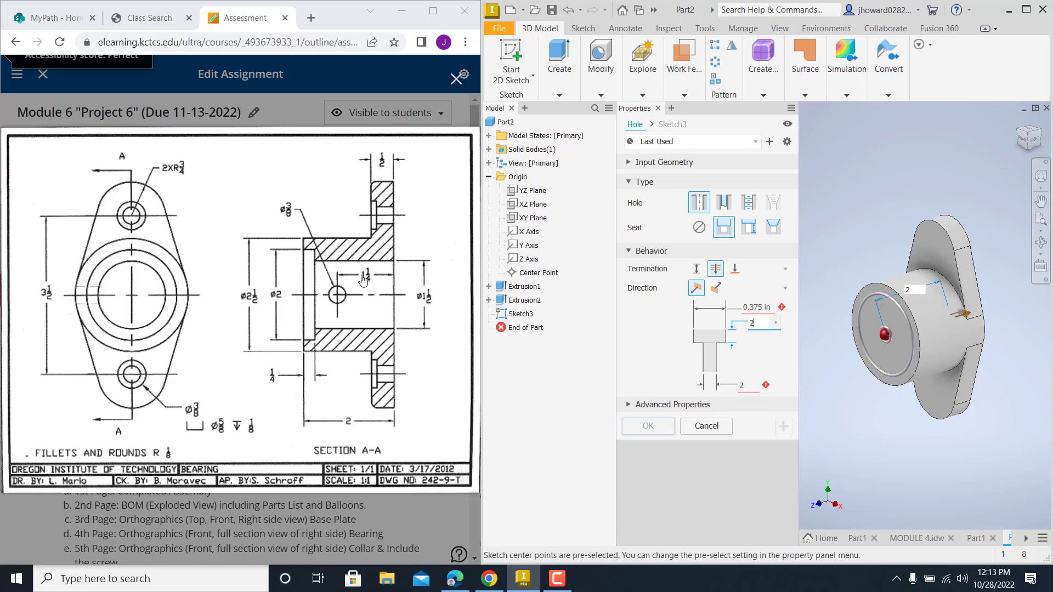
pyautogui.click(737, 382)
pyautogui.write('2')
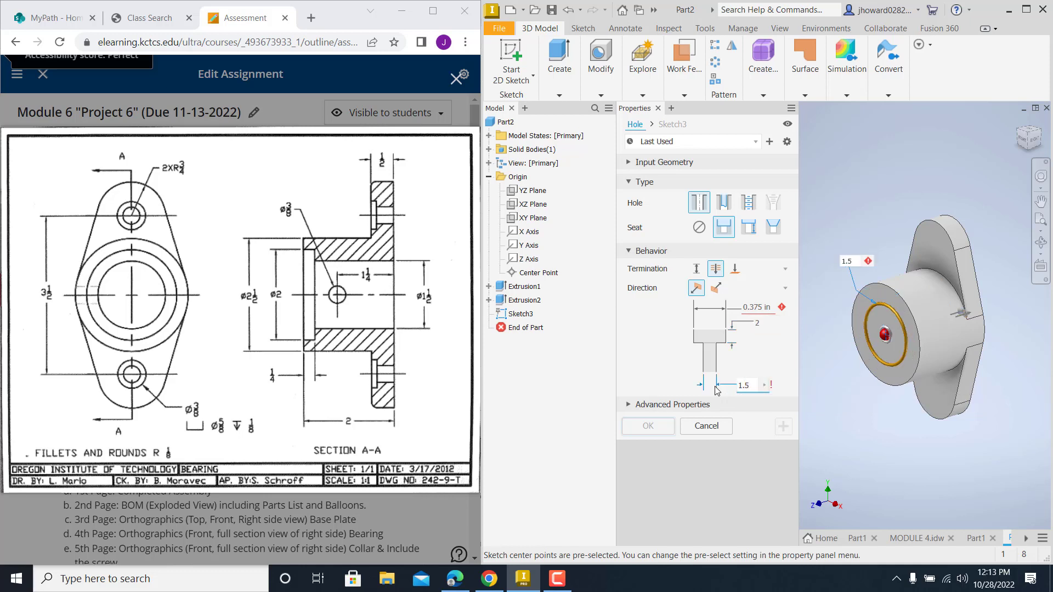
# - Set the centre hole's counterbore to 2 in diameter and 0.25 in depth, and create the hole
pyautogui.click(752, 323)
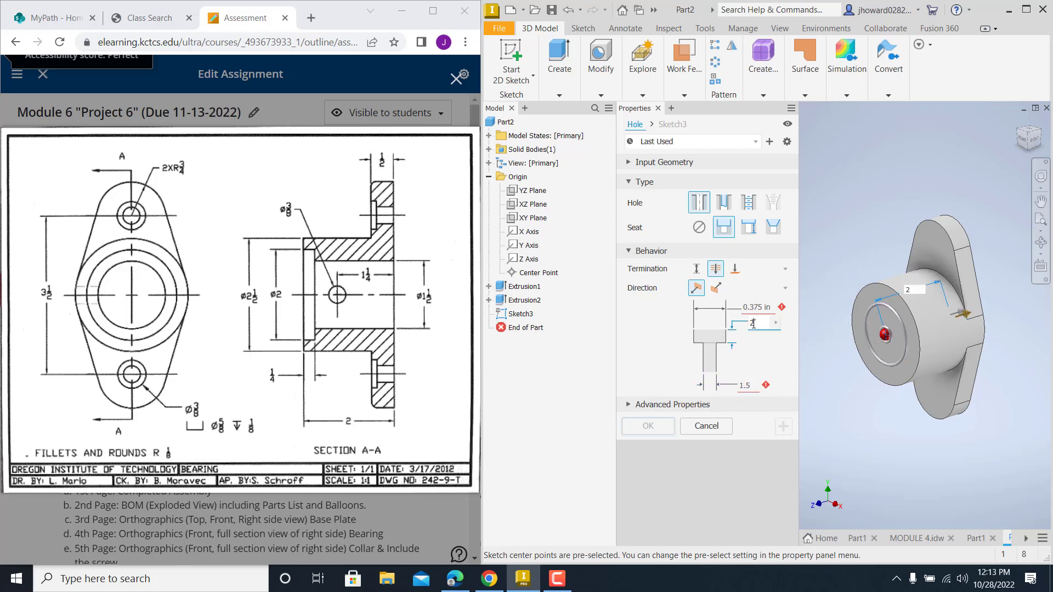
pyautogui.click(759, 306)
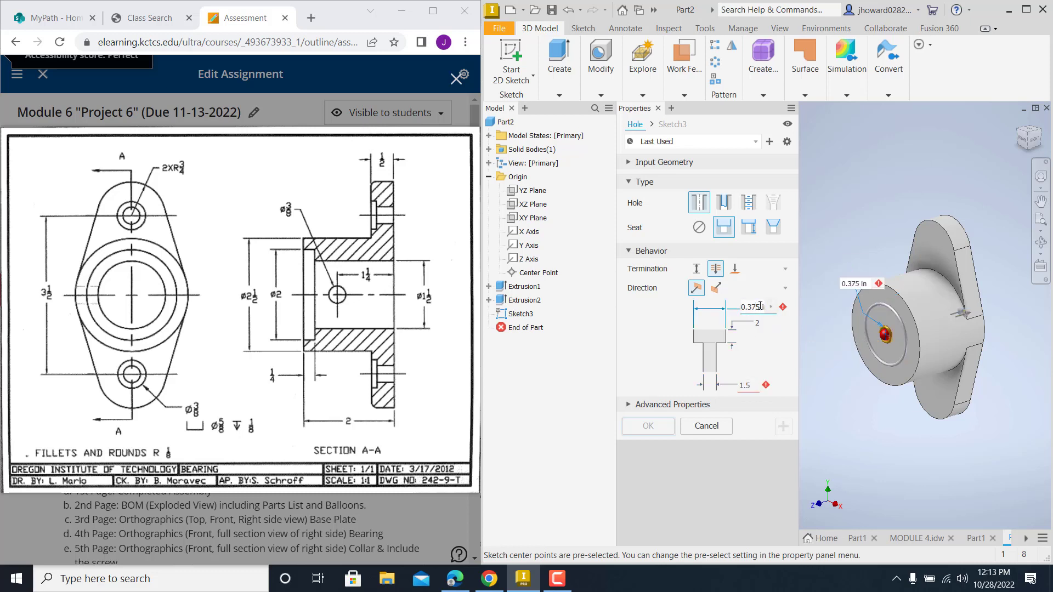
pyautogui.hotkey('ctrl', 'a')
pyautogui.press('BackSpace')
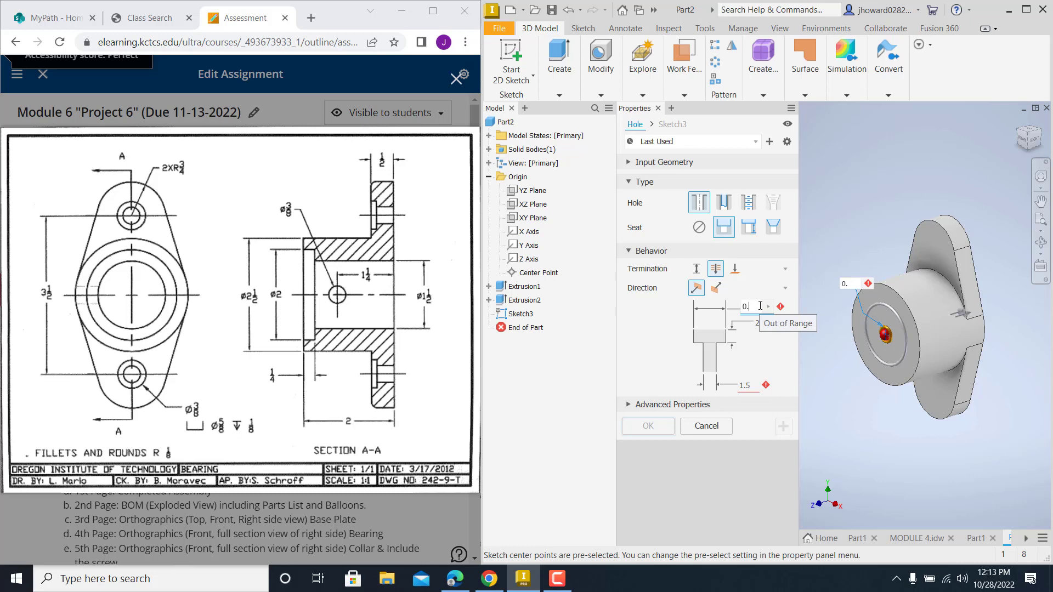
pyautogui.write('2')
pyautogui.click(761, 324)
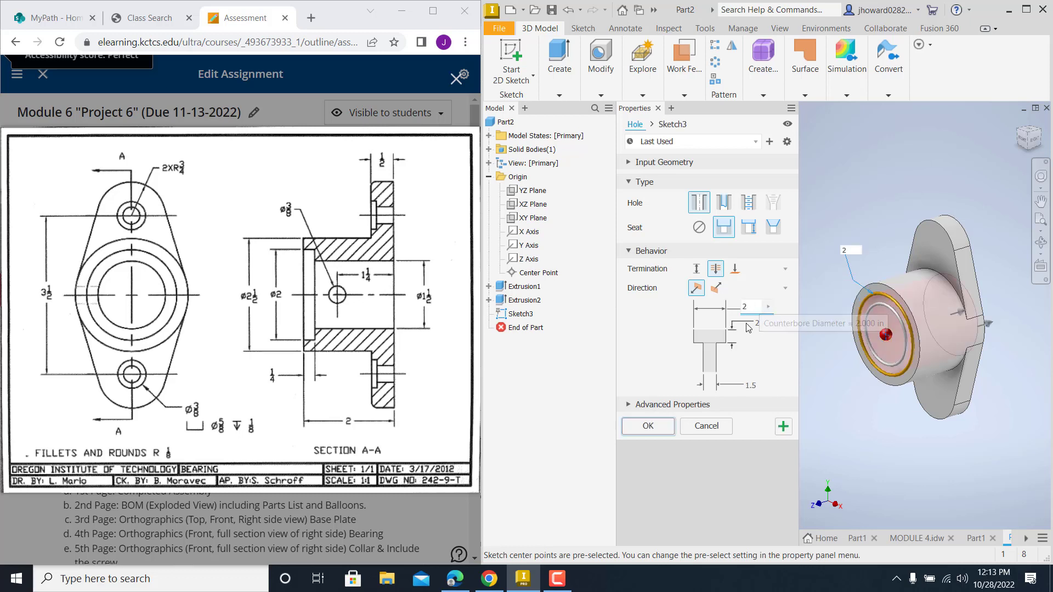
pyautogui.press('BackSpace')
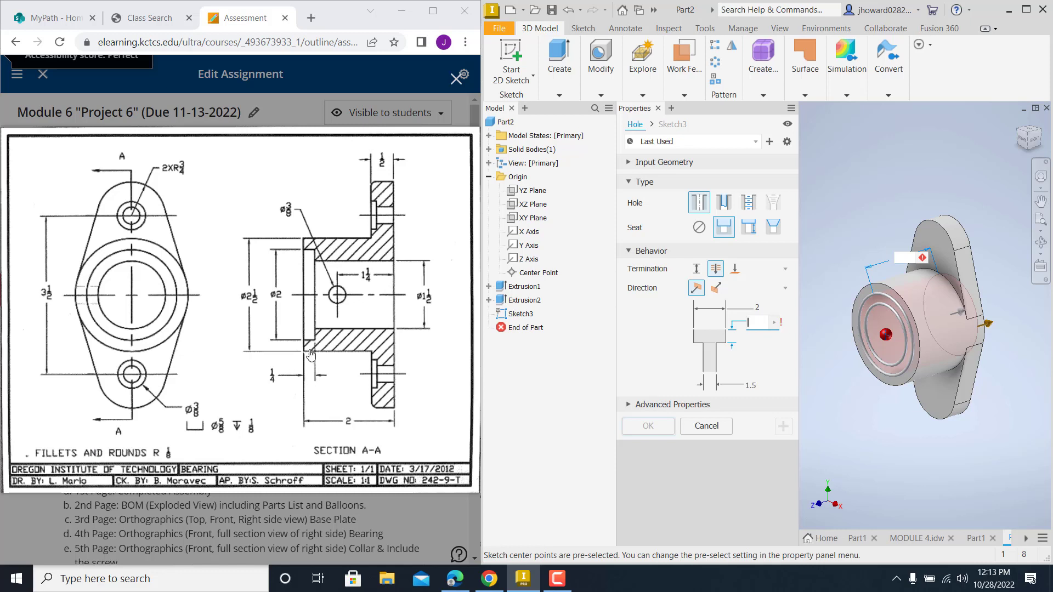
pyautogui.write('.25')
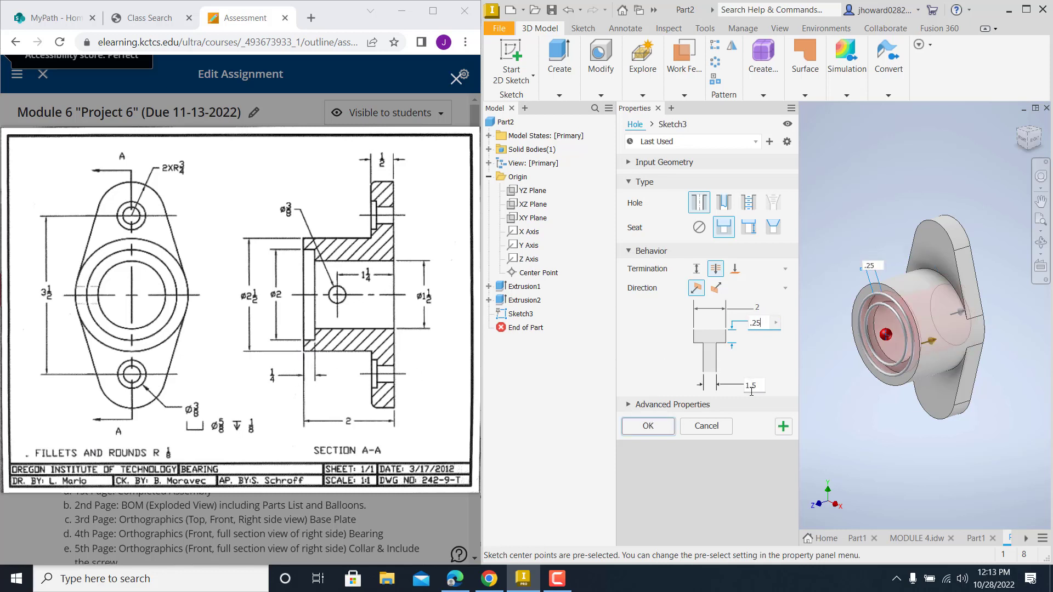
pyautogui.click(647, 426)
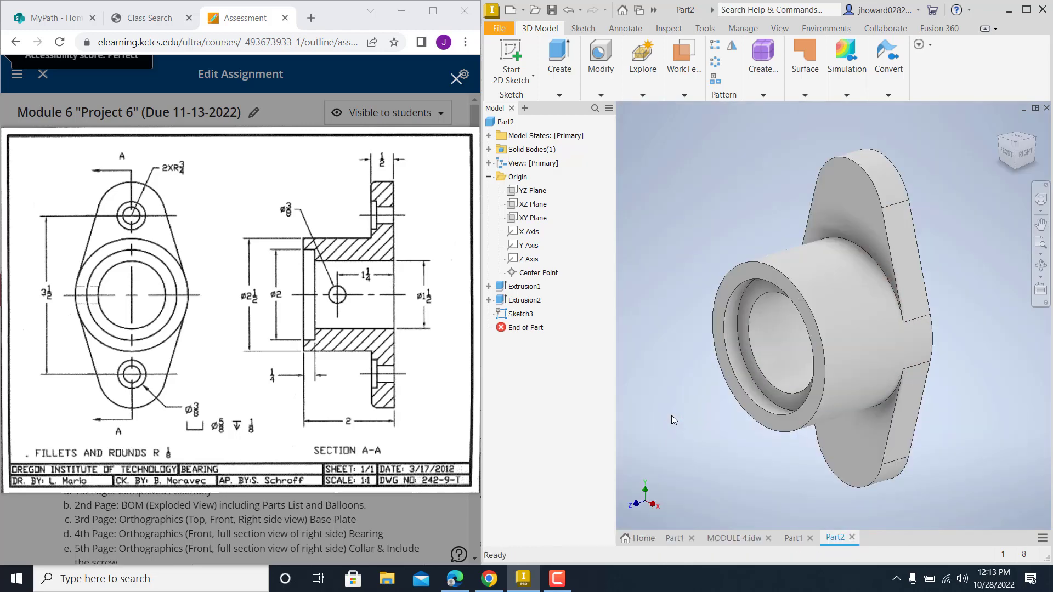
# - Sketch on the flange's front face, placing a centre point at the arc centre of each rounded end, and finish the sketch
pyautogui.keyDown('shift'); pyautogui.moveTo(872, 386); pyautogui.dragTo(866, 345, button='middle'); pyautogui.keyUp('shift')
pyautogui.click(601, 95)
pyautogui.click(533, 75)
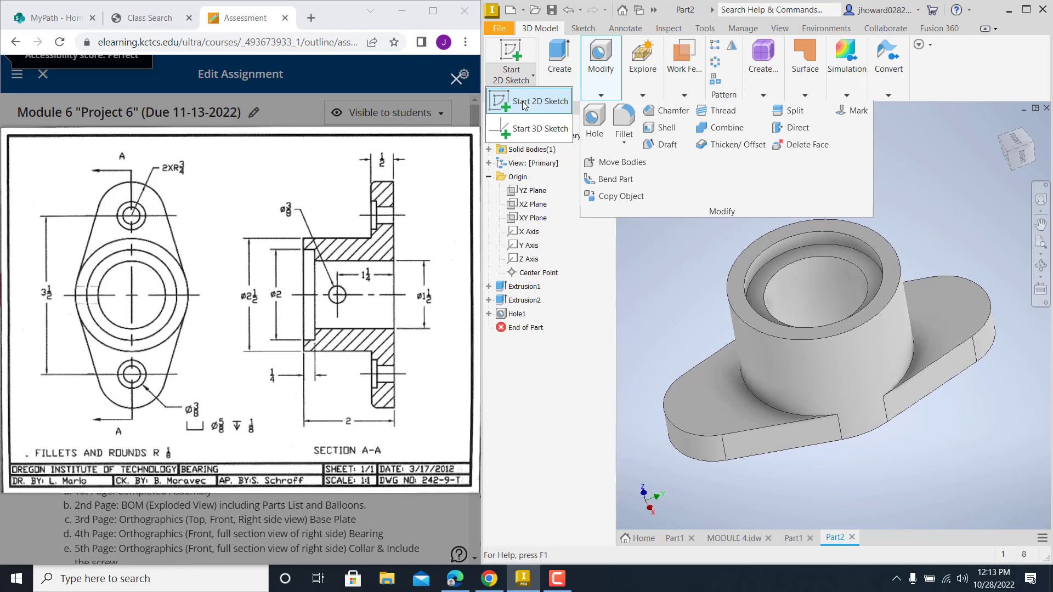
pyautogui.click(513, 109)
pyautogui.click(955, 305)
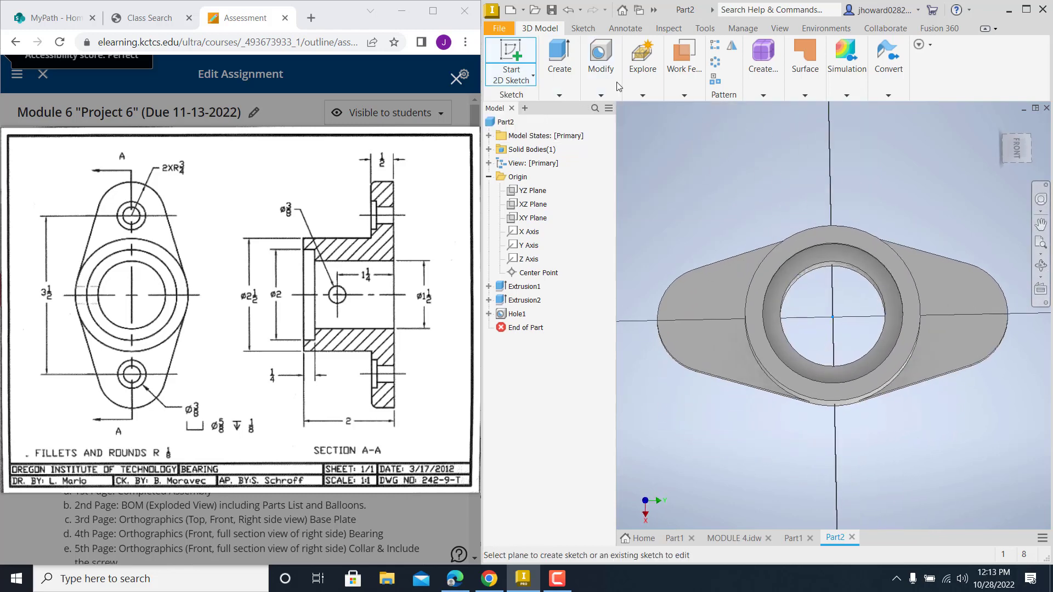
pyautogui.click(691, 81)
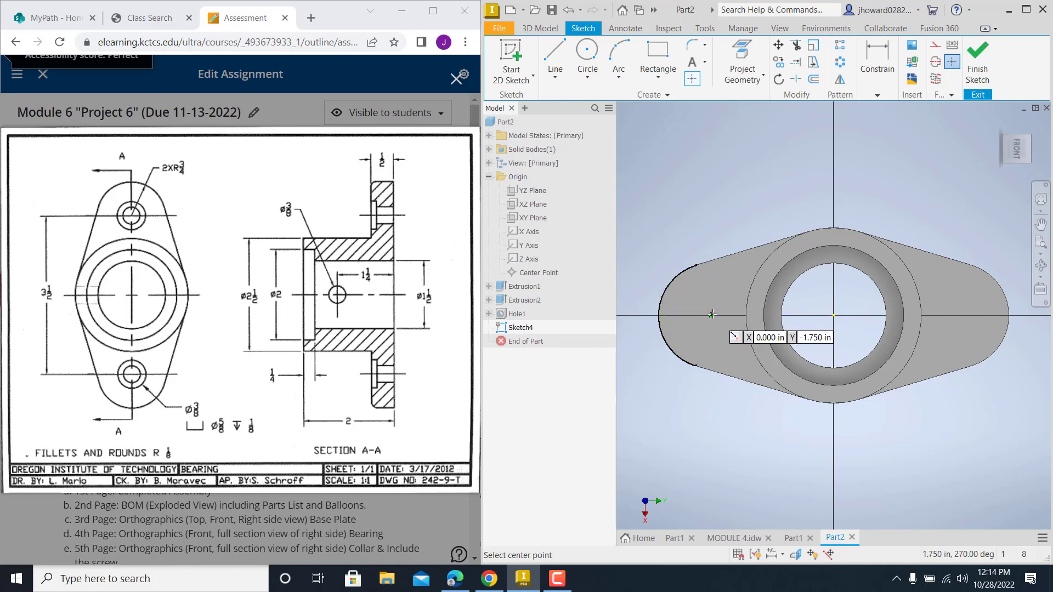
pyautogui.click(710, 316)
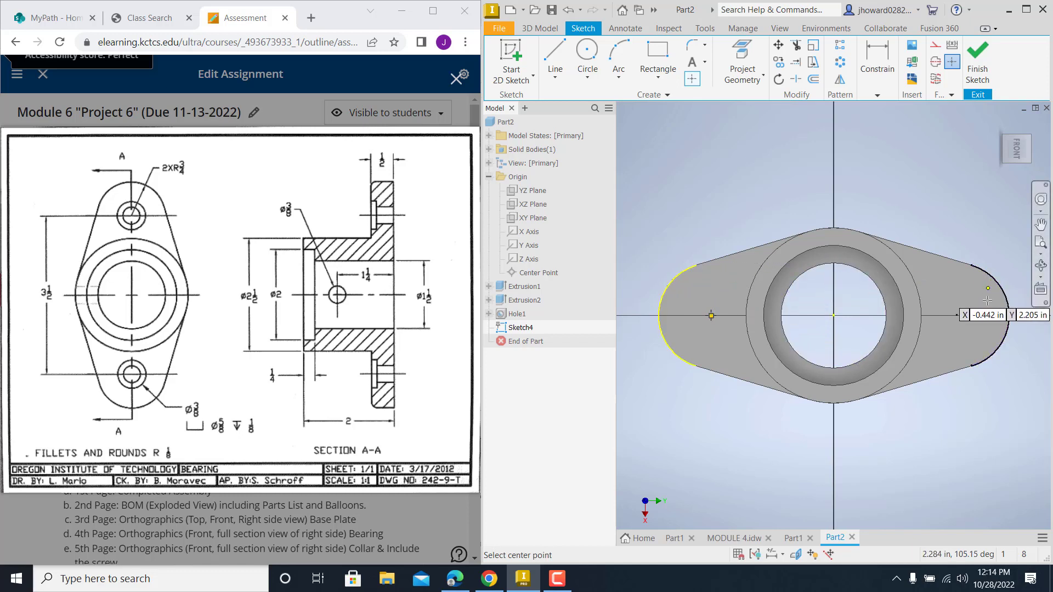
pyautogui.click(956, 315)
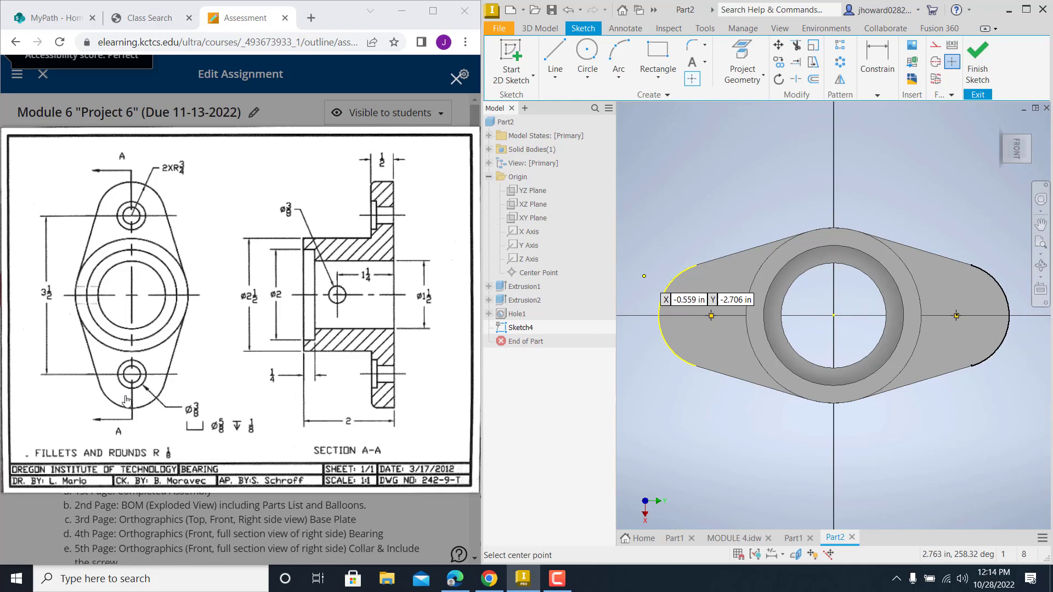
pyautogui.click(978, 55)
# - Create counterbored through holes at both flange points with 3/8 in diameter and a 5/8 in counterbore 1/8 in deep
pyautogui.click(605, 83)
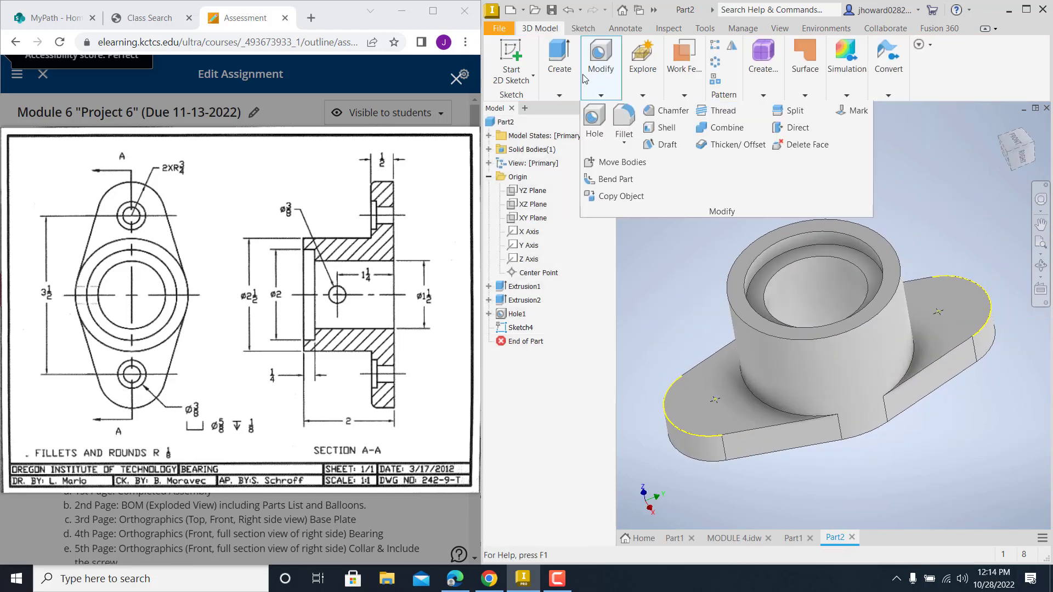
pyautogui.click(594, 120)
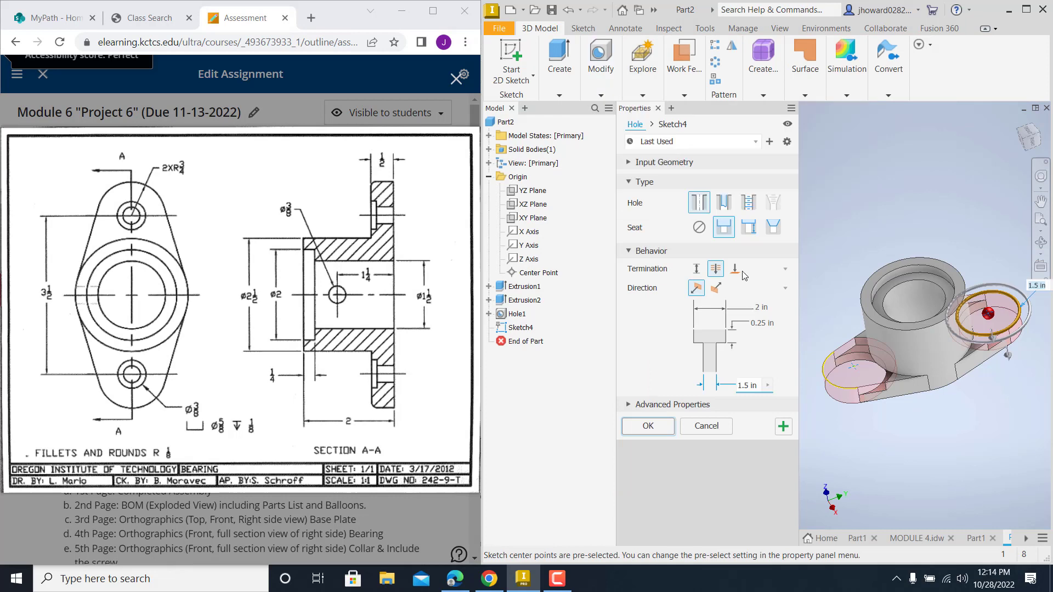
pyautogui.click(699, 227)
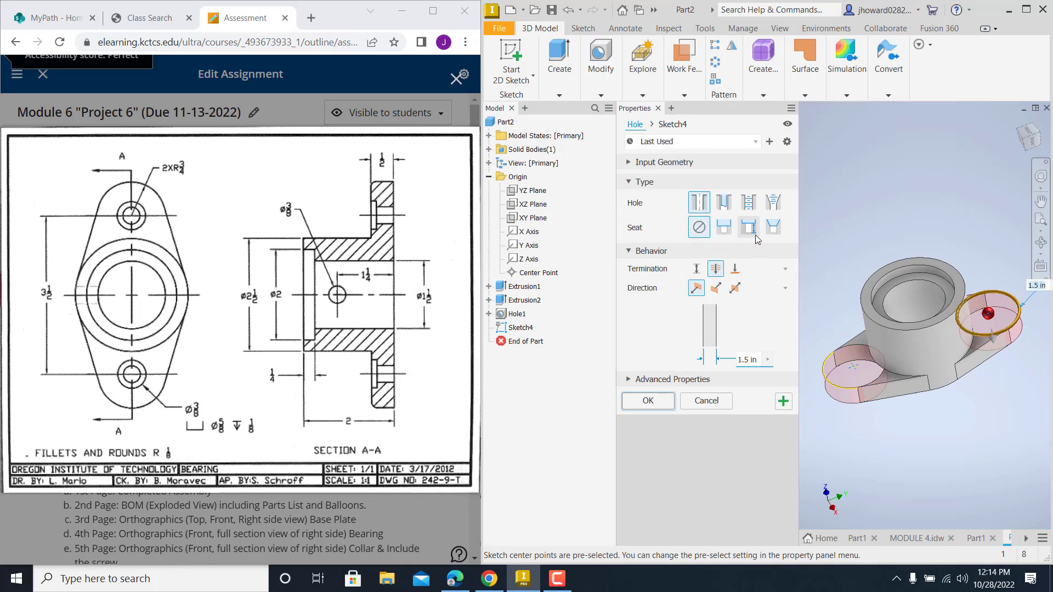
pyautogui.click(757, 360)
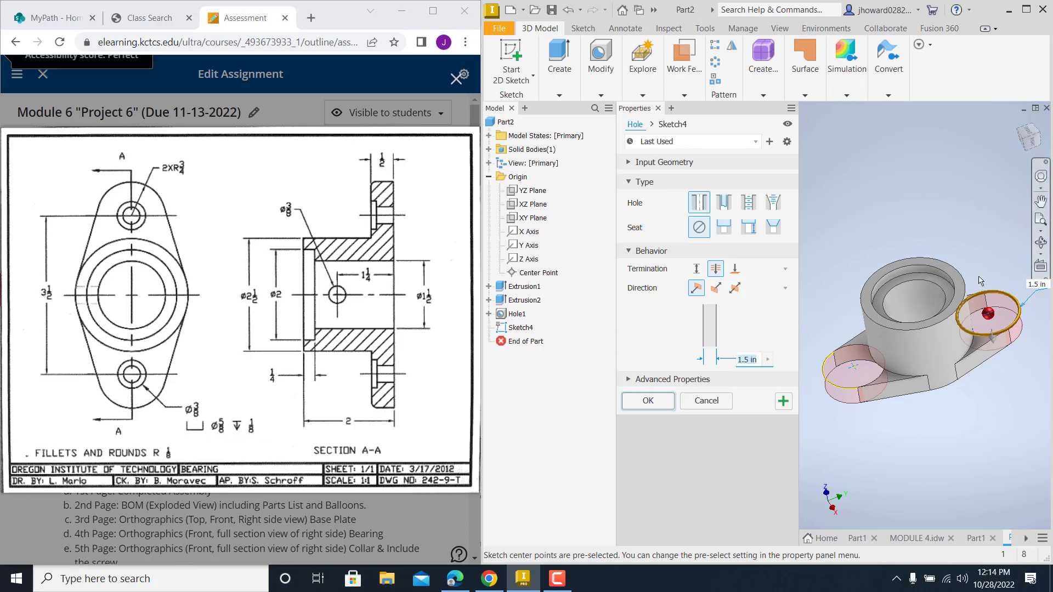
pyautogui.click(724, 227)
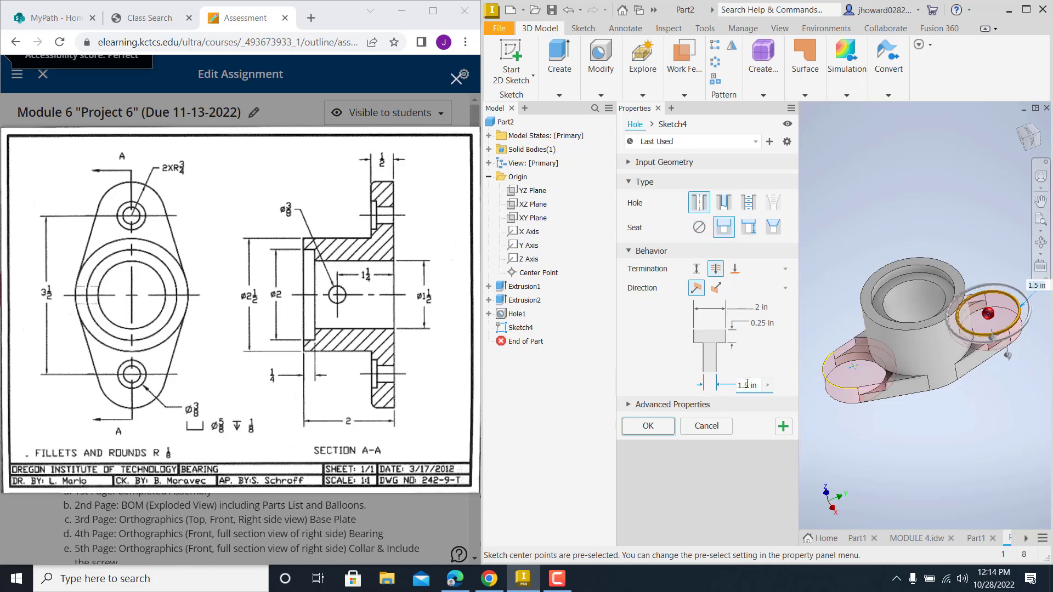
pyautogui.click(760, 310)
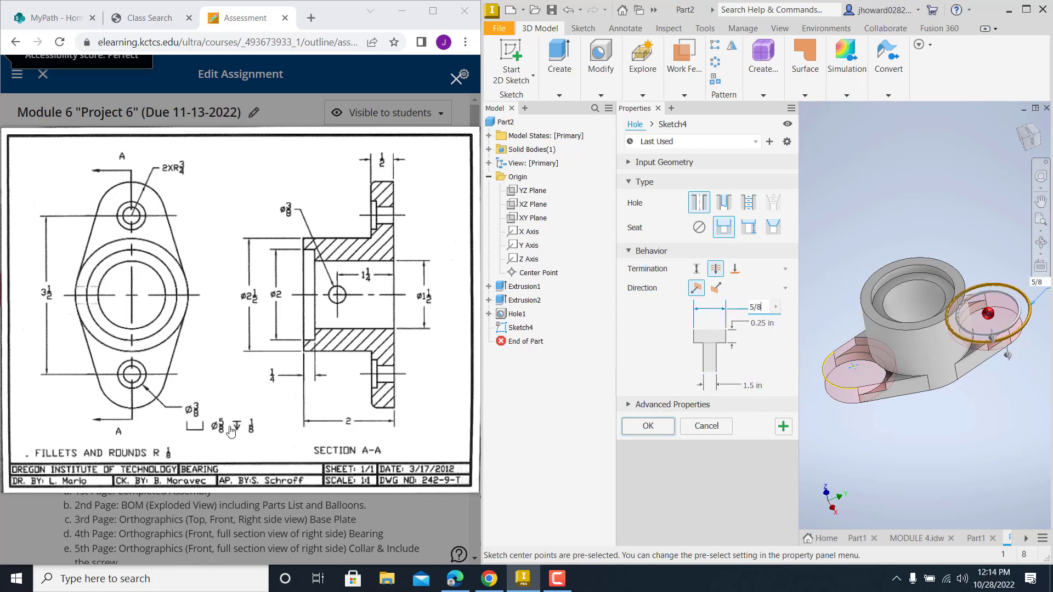
pyautogui.click(752, 323)
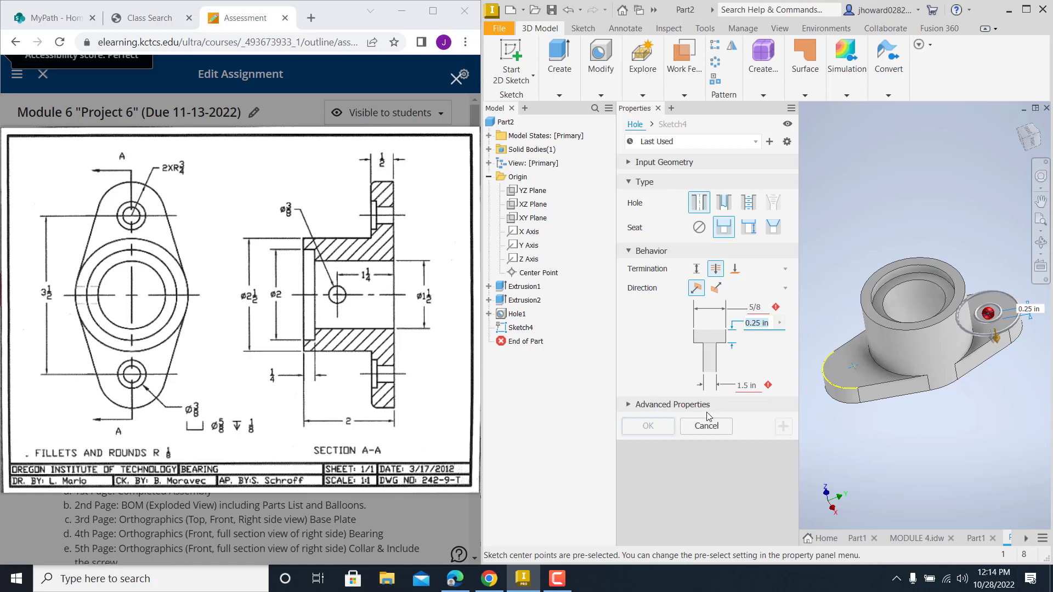
pyautogui.write('1/8')
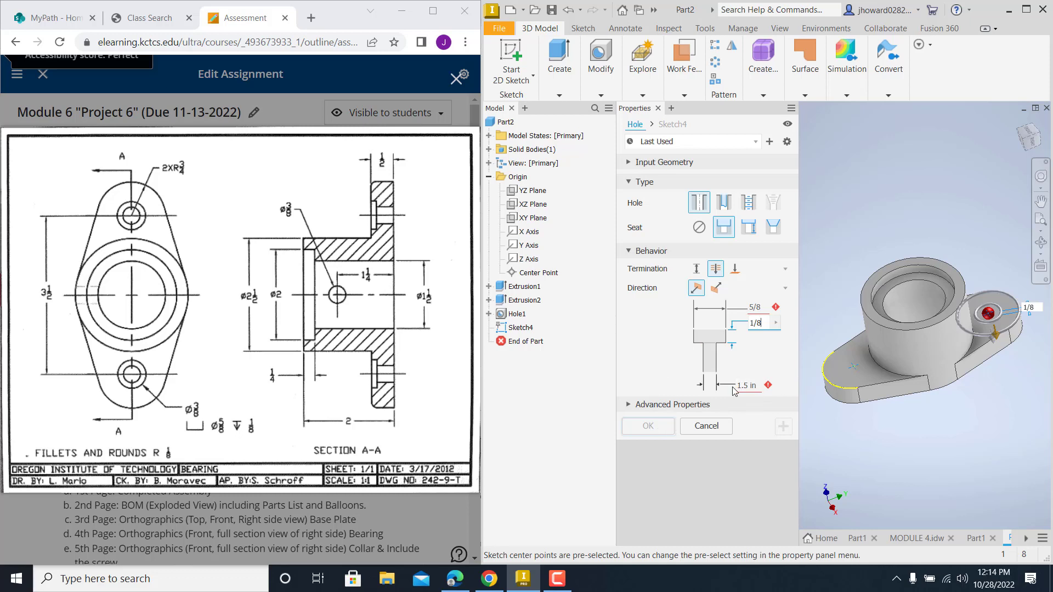
pyautogui.click(749, 385)
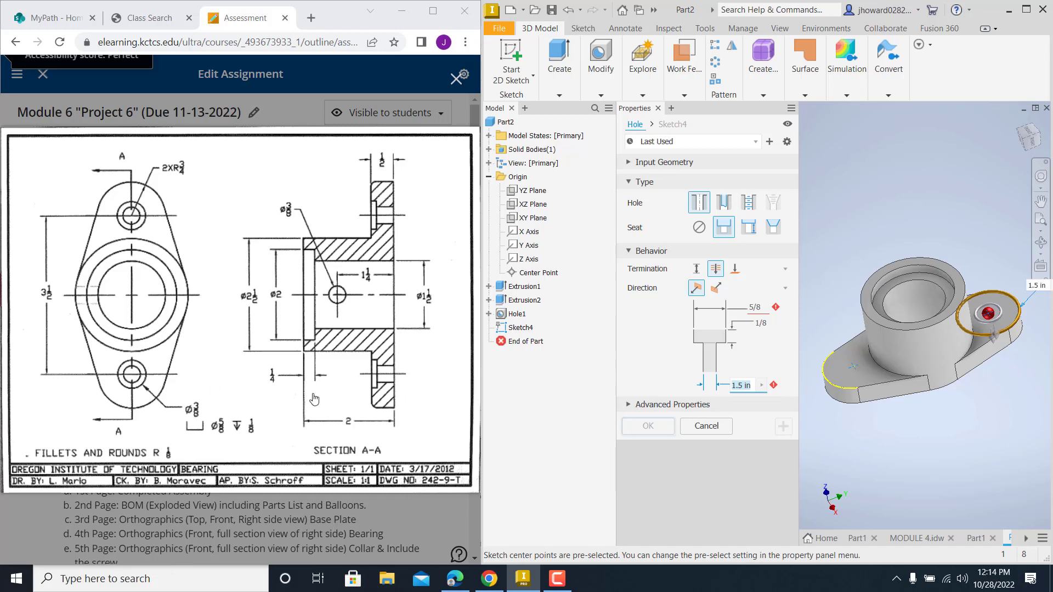
pyautogui.write('3/8')
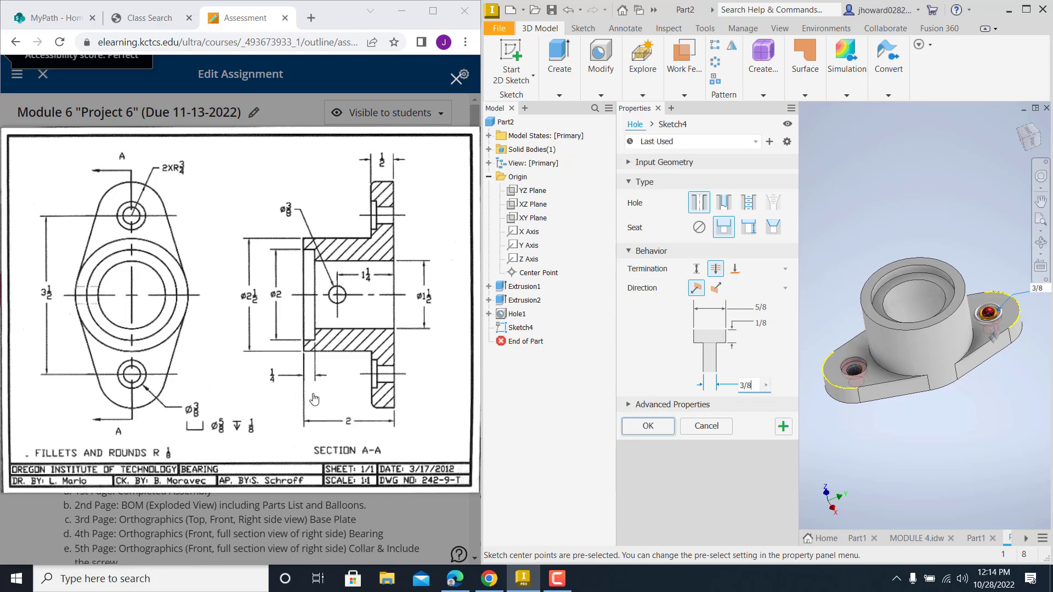
pyautogui.press('Return')
# - Create a work plane parallel to the YZ plane and tangent to the hub's outer cylindrical surface
pyautogui.moveTo(716, 468)
pyautogui.keyDown('shift'); pyautogui.mouseDown(button='middle')
pyautogui.moveTo(766, 444)
pyautogui.moveTo(779, 423)
pyautogui.moveTo(768, 395)
pyautogui.moveTo(724, 367)
pyautogui.mouseUp(button='middle'); pyautogui.keyUp('shift')
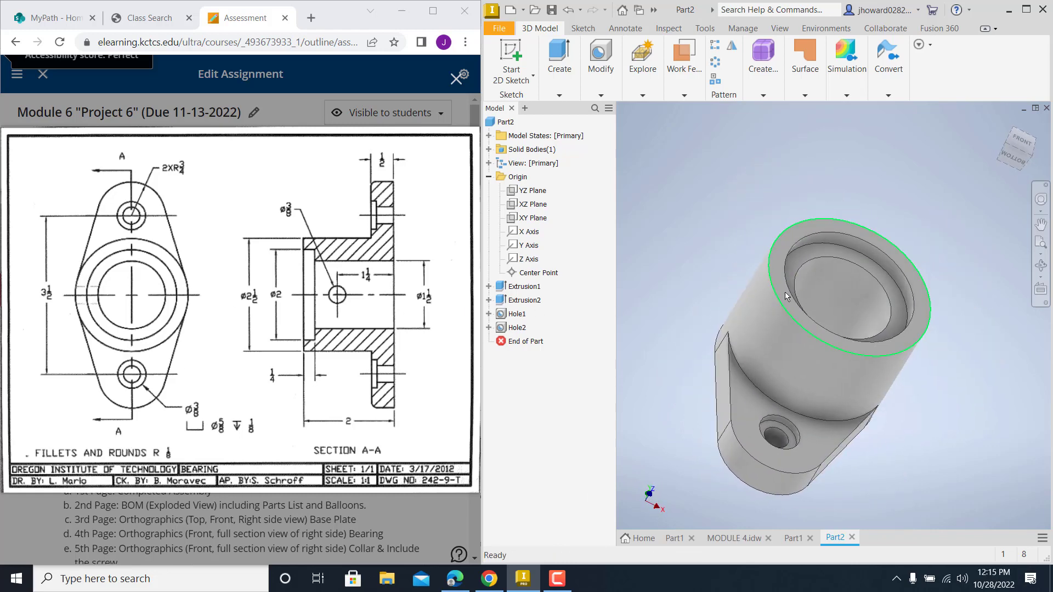
pyautogui.keyDown('shift'); pyautogui.moveTo(785, 292); pyautogui.dragTo(788, 258, button='middle'); pyautogui.keyUp('shift')
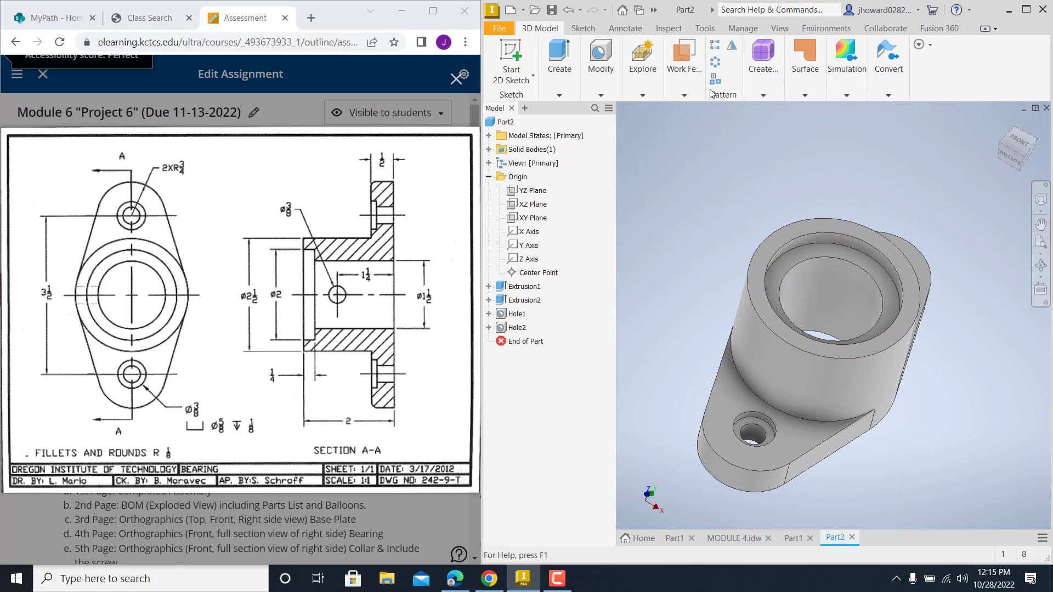
pyautogui.click(692, 98)
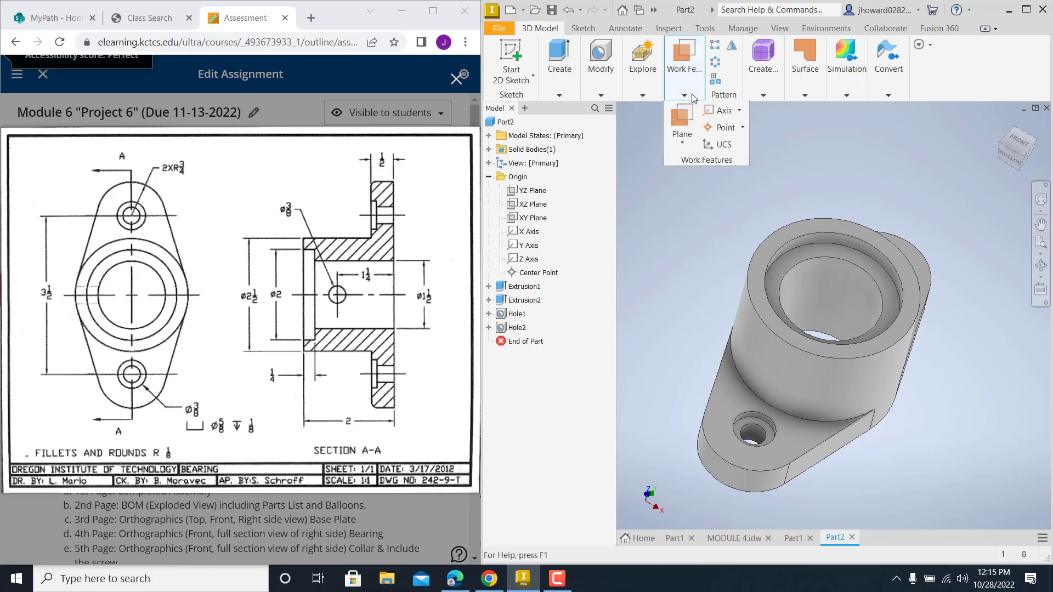
pyautogui.click(684, 142)
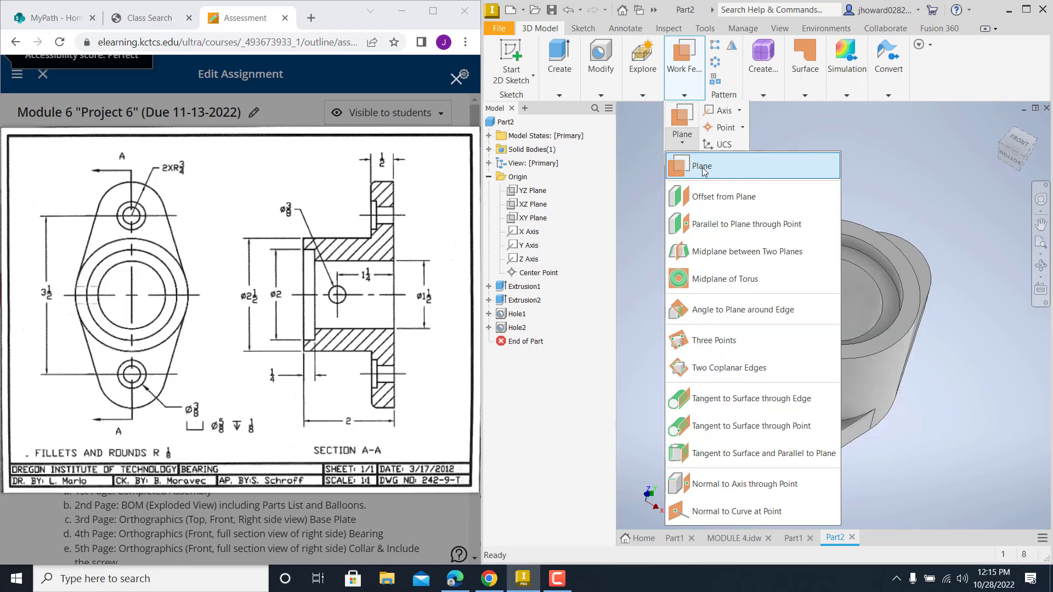
pyautogui.click(703, 171)
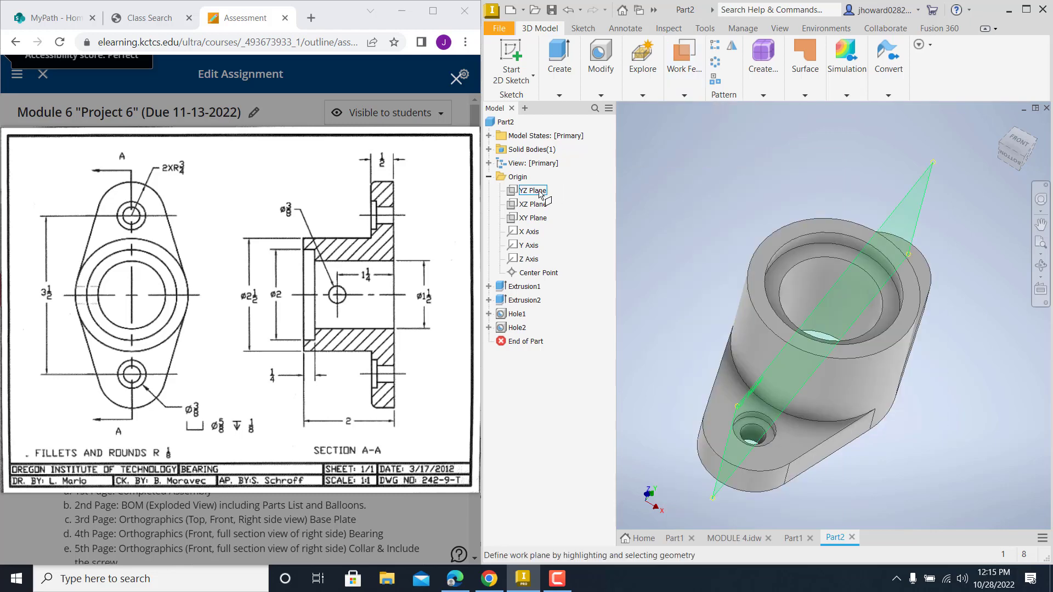
pyautogui.click(539, 192)
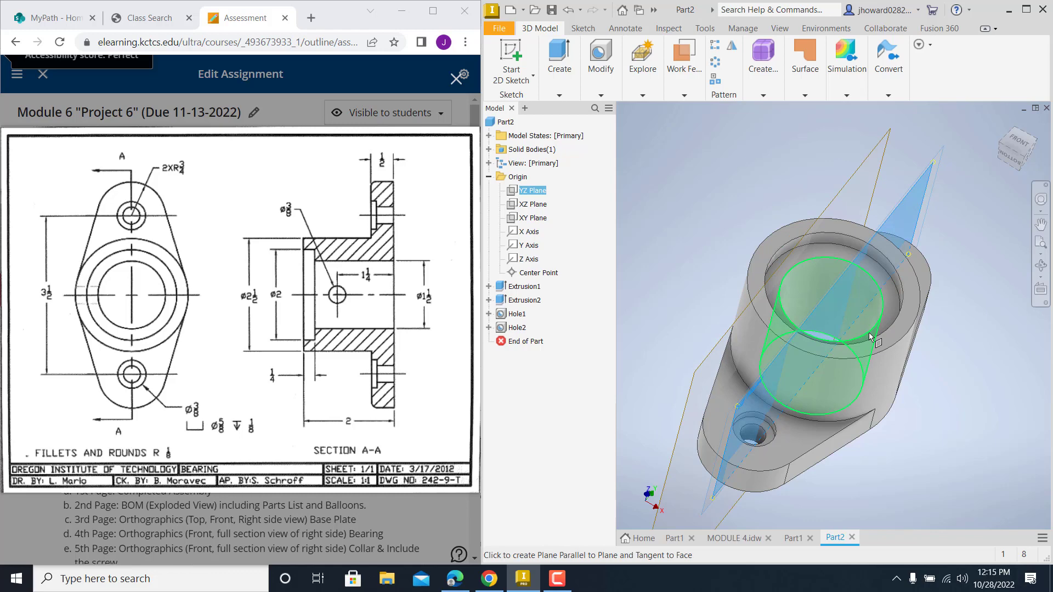
pyautogui.click(903, 369)
# - Start a sketch on the tangent work plane and draw a 3/8 in diameter circle on the hub's vertical centreline, about 1.29 in above the origin
pyautogui.keyDown('shift'); pyautogui.moveTo(904, 369); pyautogui.dragTo(735, 208, button='middle'); pyautogui.keyUp('shift')
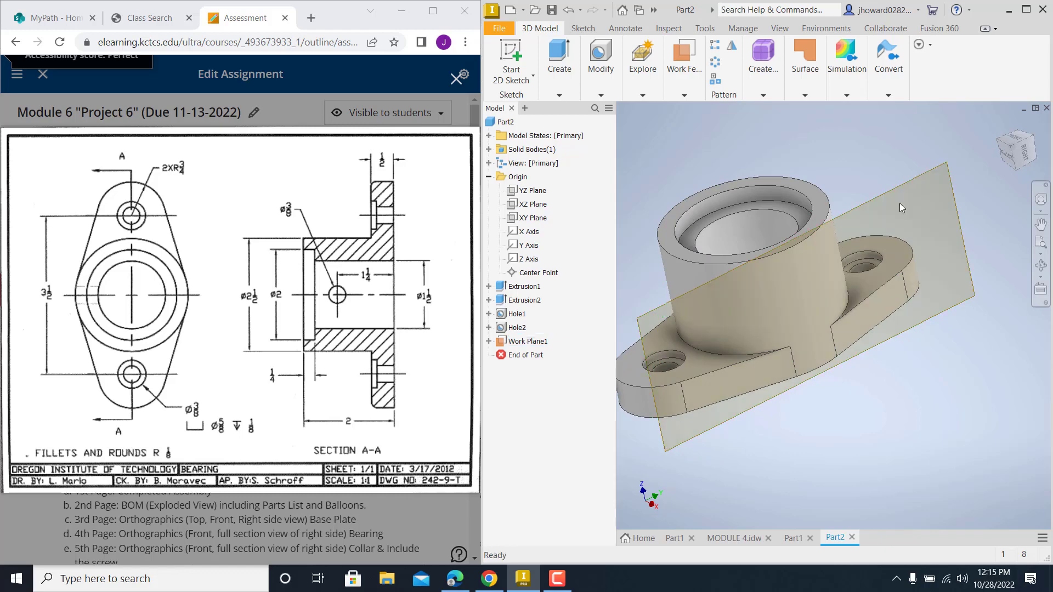
pyautogui.click(511, 77)
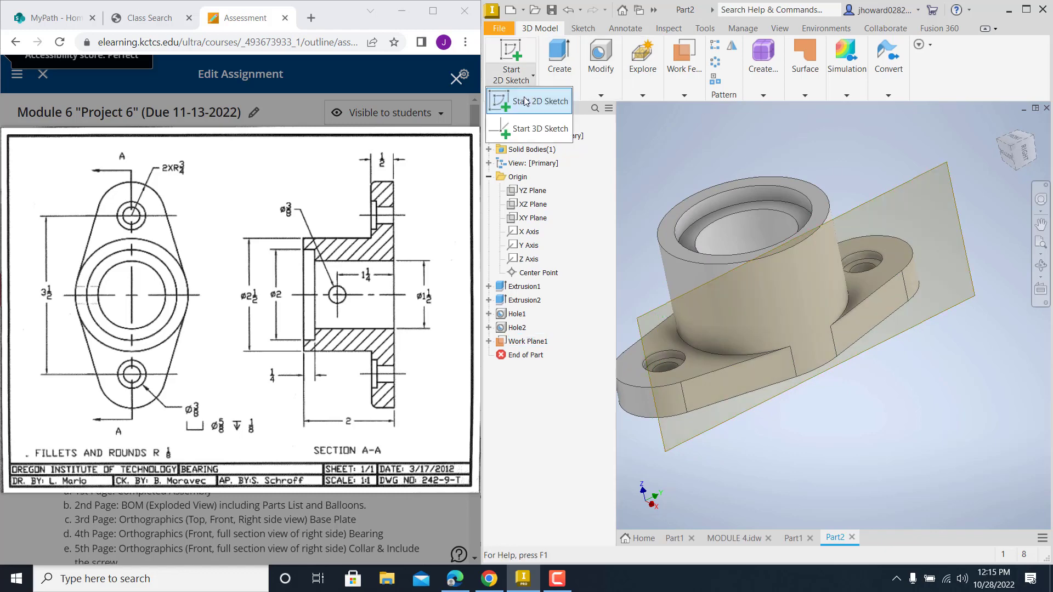
pyautogui.click(523, 99)
pyautogui.click(956, 227)
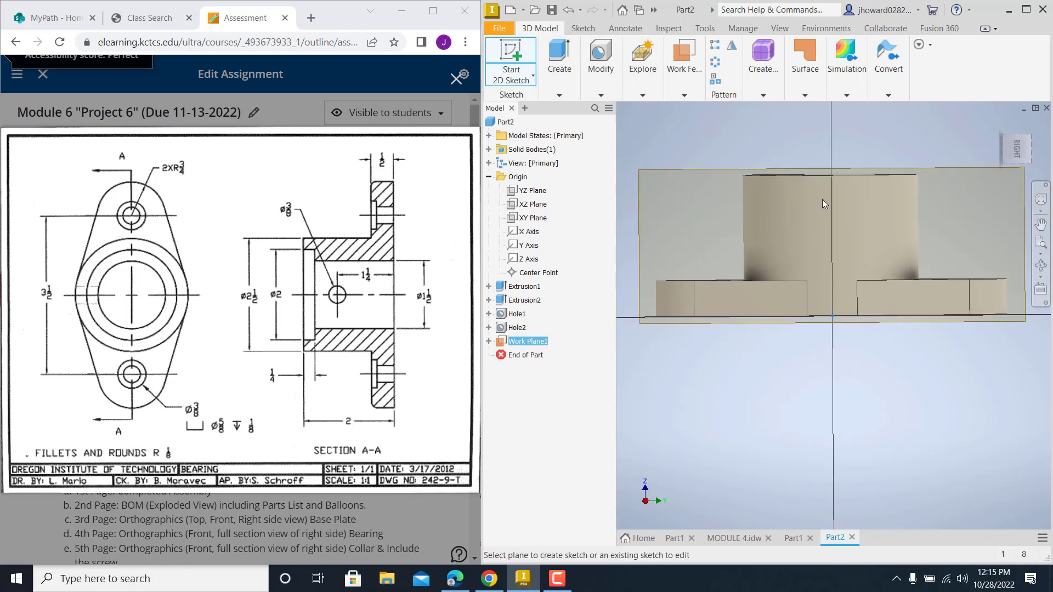
pyautogui.click(588, 60)
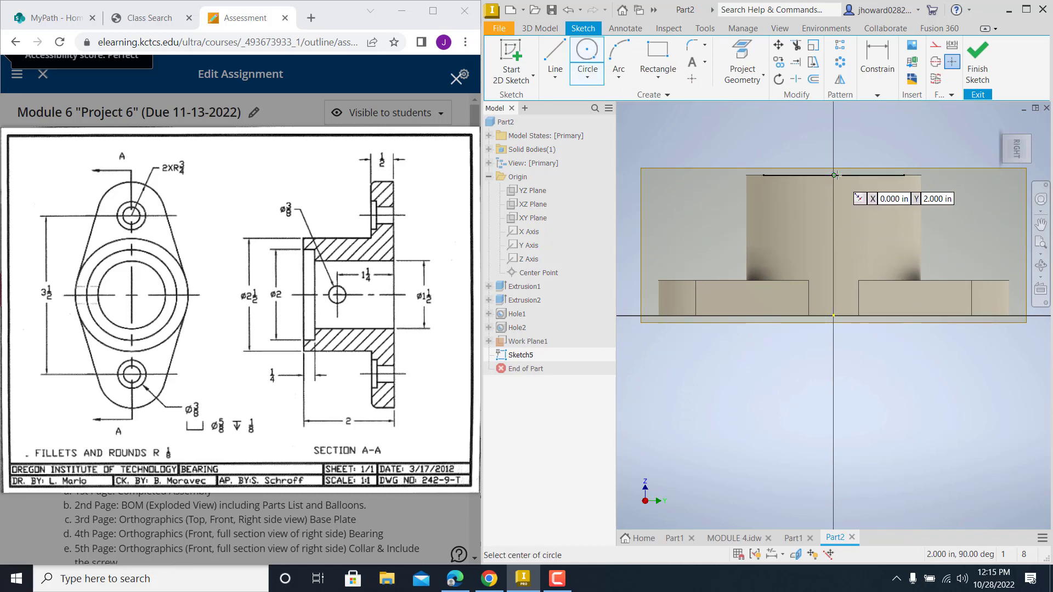
pyautogui.click(834, 225)
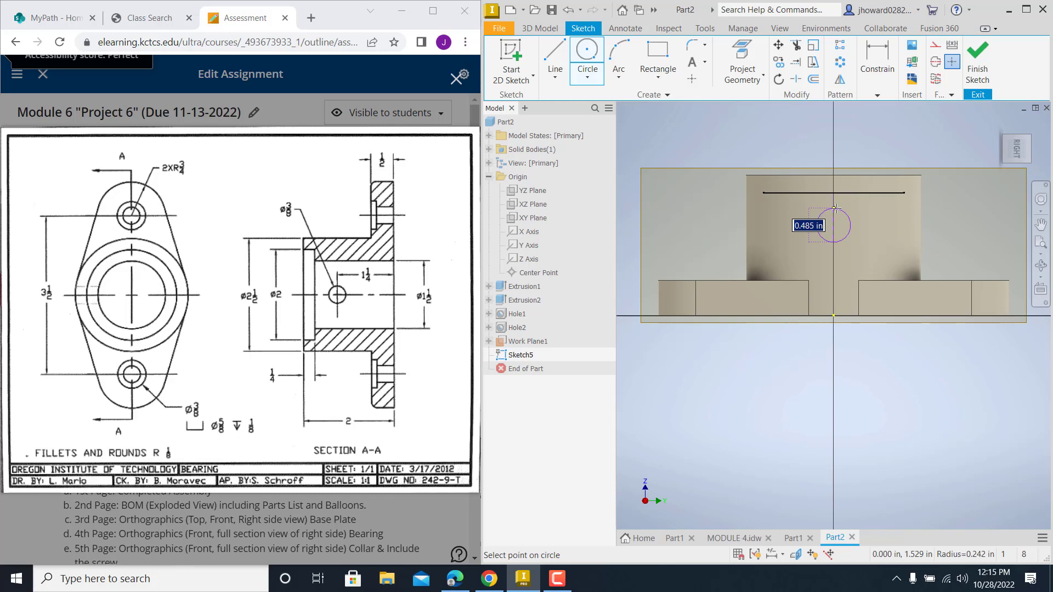
pyautogui.write('3/8')
pyautogui.press('Return')
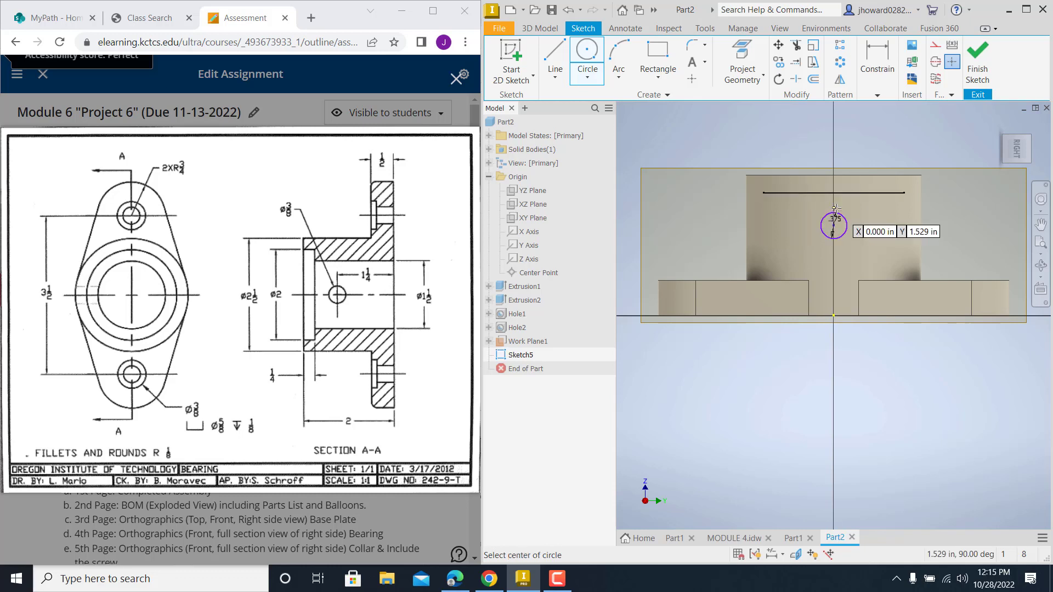
# - Dimension the circle's centre 1.25 in above the origin at the flange's base, and finish the sketch
pyautogui.click(878, 95)
pyautogui.click(882, 139)
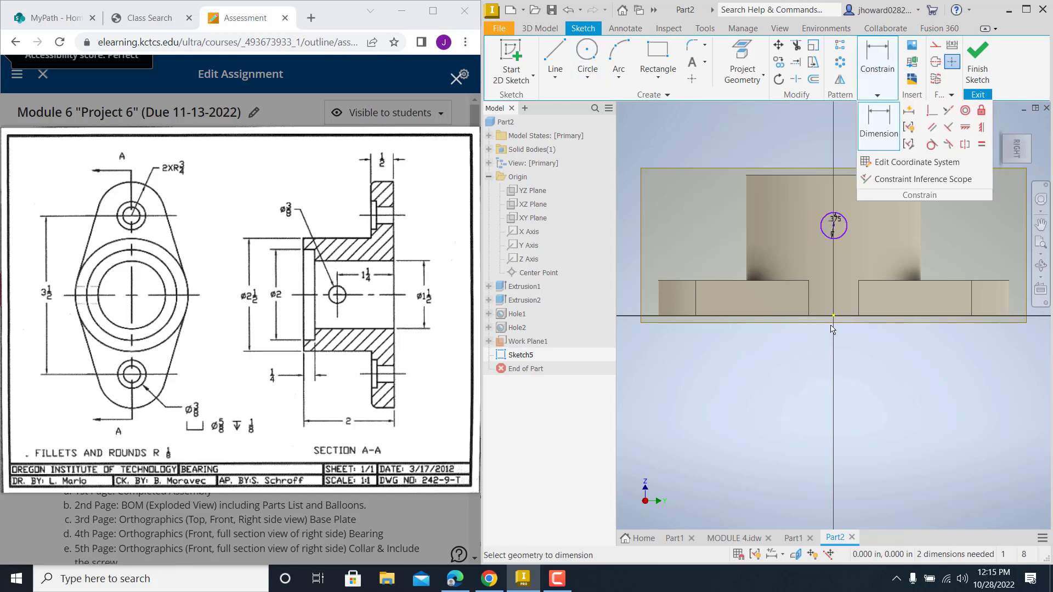
pyautogui.click(834, 316)
pyautogui.click(833, 226)
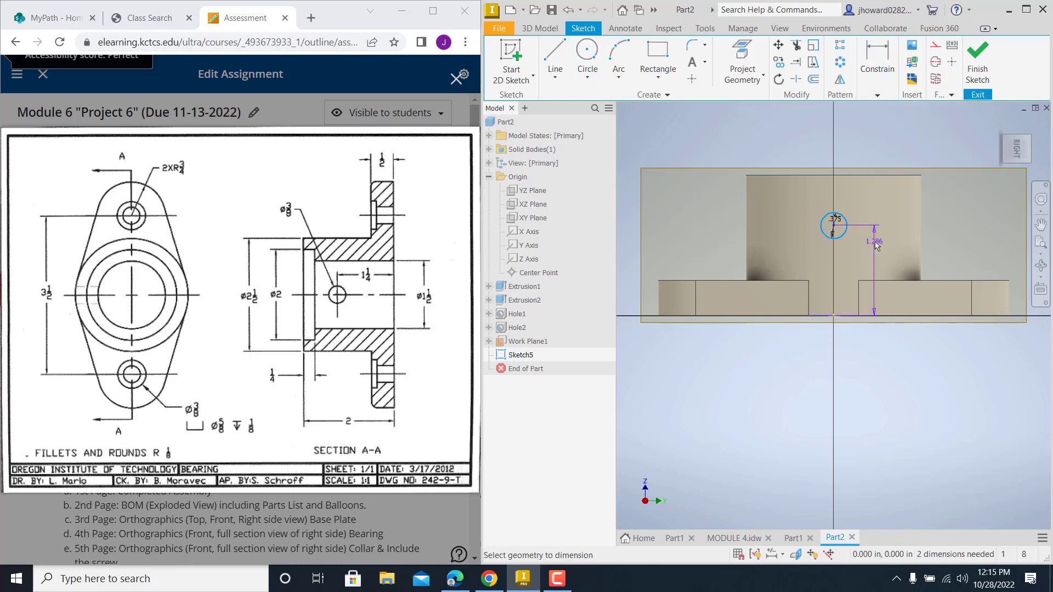
pyautogui.click(873, 255)
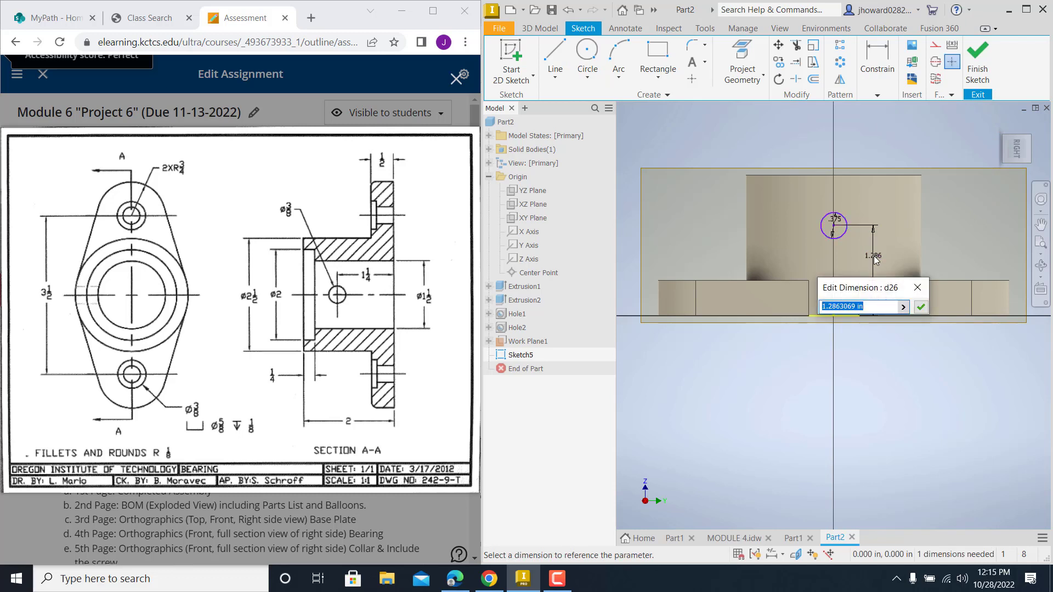
pyautogui.write('1.25')
pyautogui.press('Return')
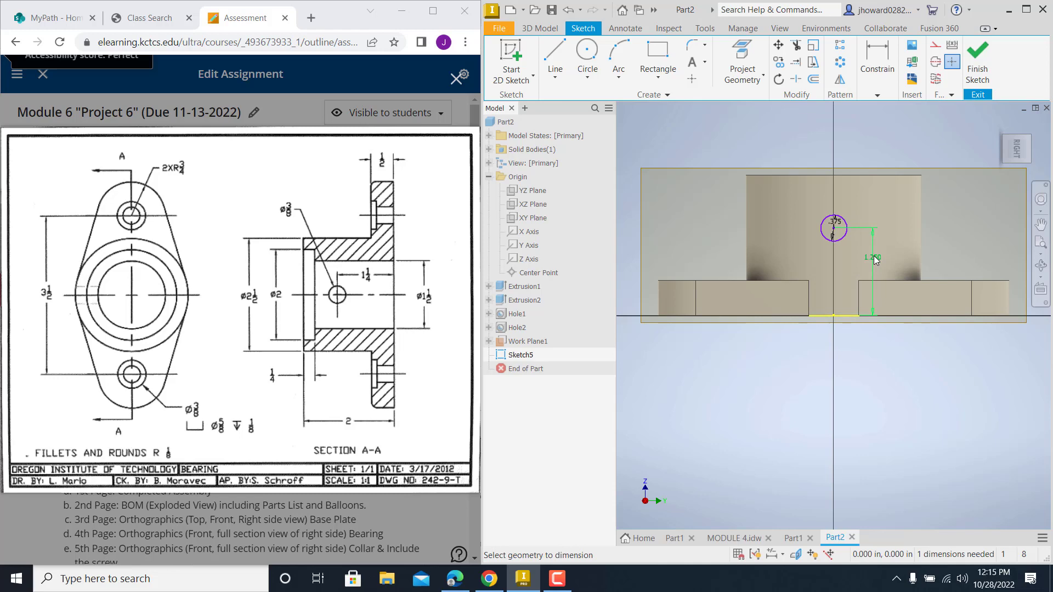
pyautogui.click(978, 65)
# - Extrude the circle 1.375 in inward through the near side of the hub wall as a cut
pyautogui.click(562, 60)
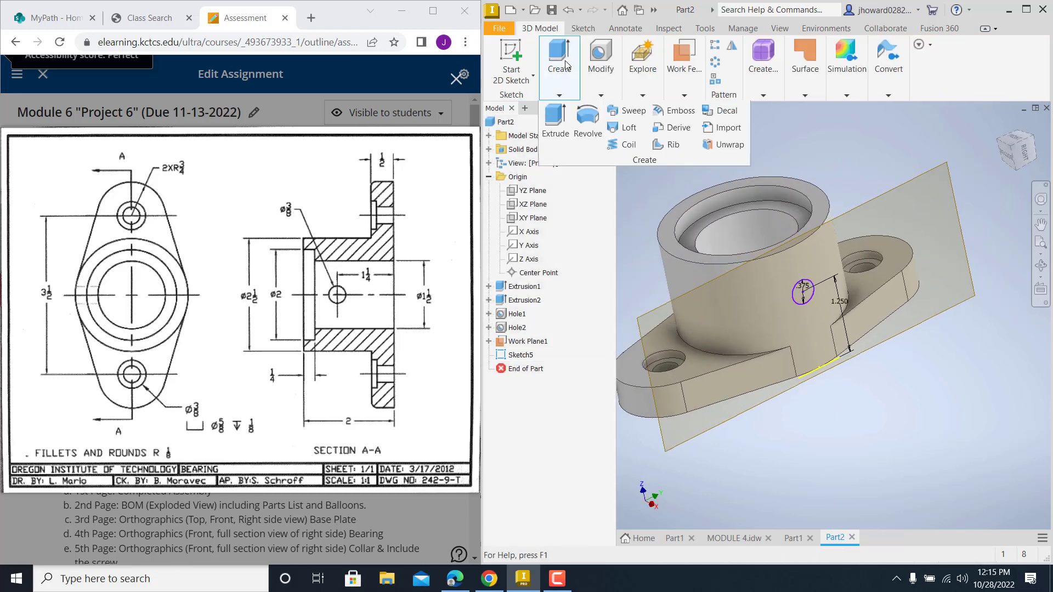
pyautogui.click(555, 117)
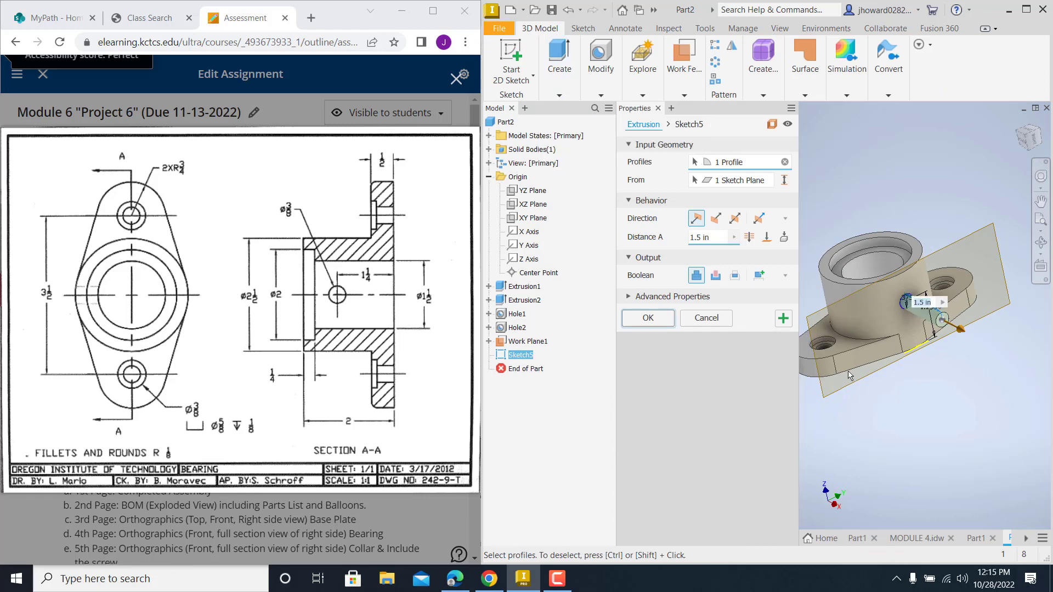
pyautogui.keyDown('shift'); pyautogui.moveTo(899, 351); pyautogui.dragTo(1007, 334, button='middle'); pyautogui.keyUp('shift')
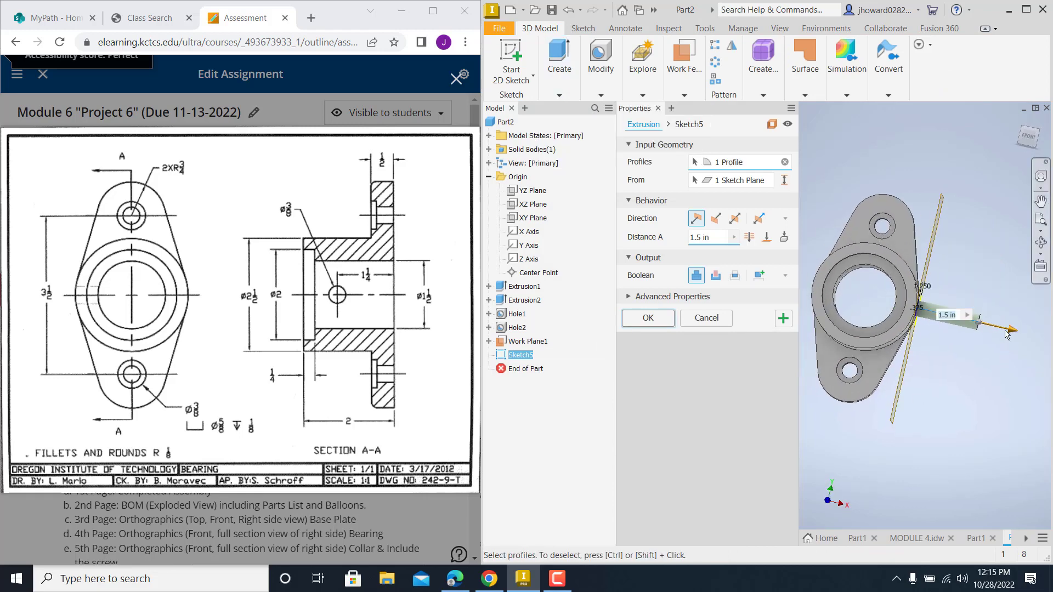
pyautogui.moveTo(1013, 334); pyautogui.dragTo(823, 287)
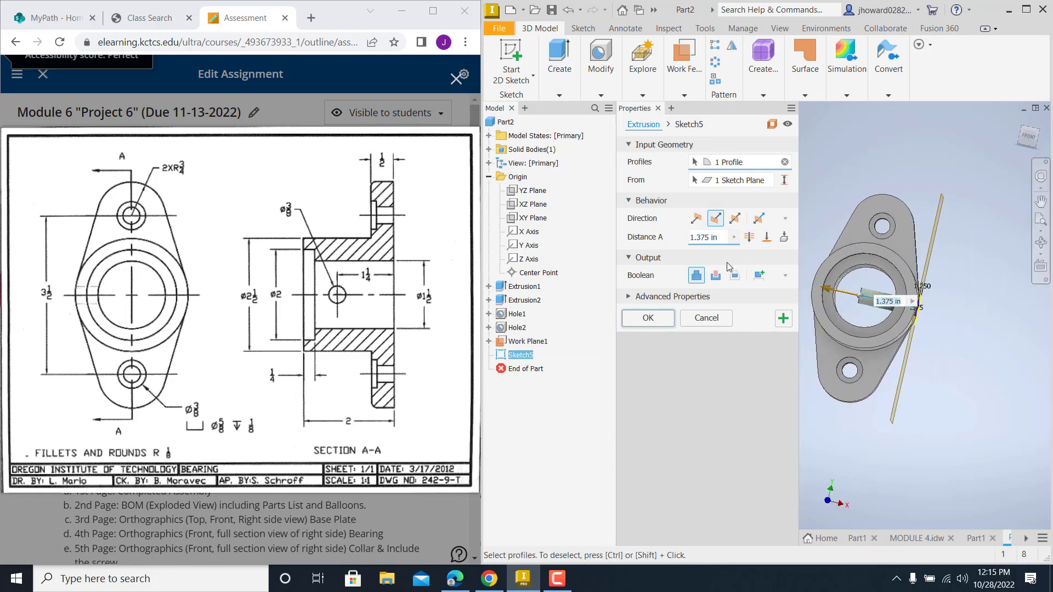
pyautogui.click(716, 276)
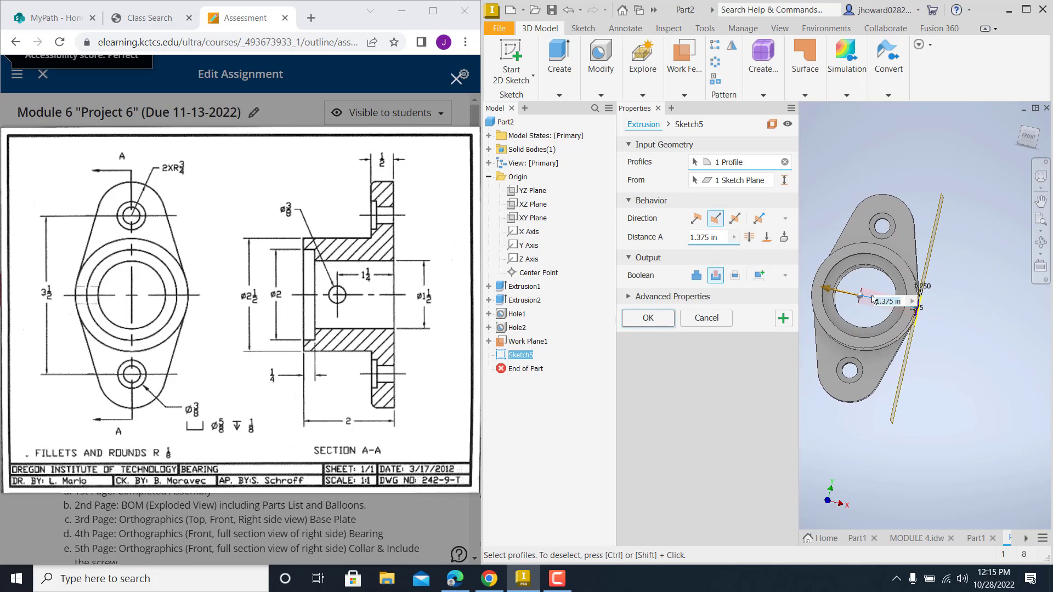
pyautogui.click(648, 318)
# - Hide the work plane tangent to the hub
pyautogui.moveTo(939, 362)
pyautogui.keyDown('shift'); pyautogui.mouseDown(button='middle')
pyautogui.moveTo(888, 334)
pyautogui.moveTo(907, 291)
pyautogui.moveTo(986, 266)
pyautogui.moveTo(965, 249)
pyautogui.mouseUp(button='middle'); pyautogui.keyUp('shift')
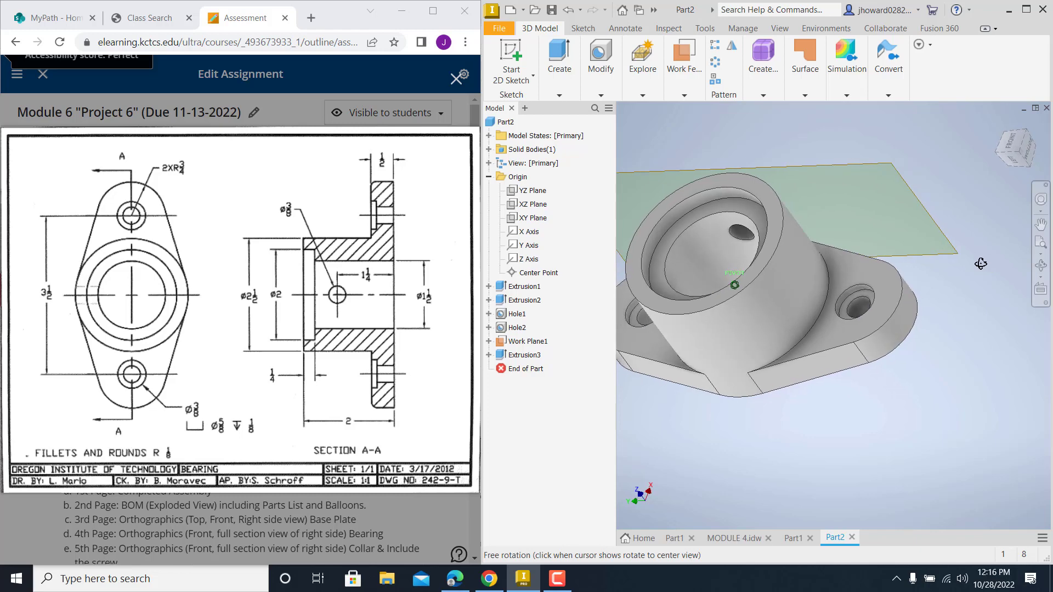
pyautogui.click(899, 182)
pyautogui.rightClick(900, 181)
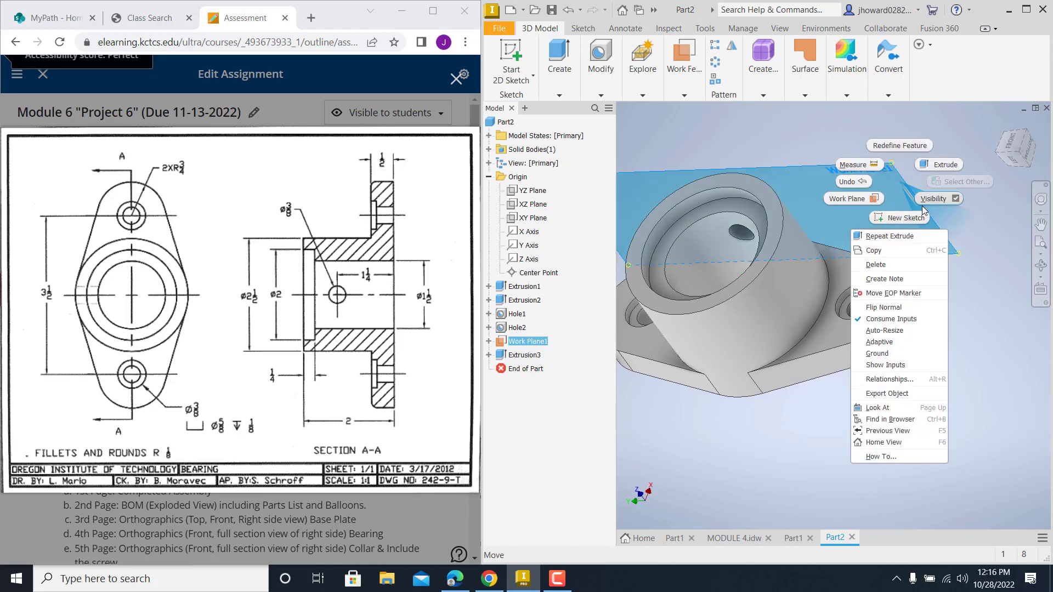
pyautogui.click(905, 251)
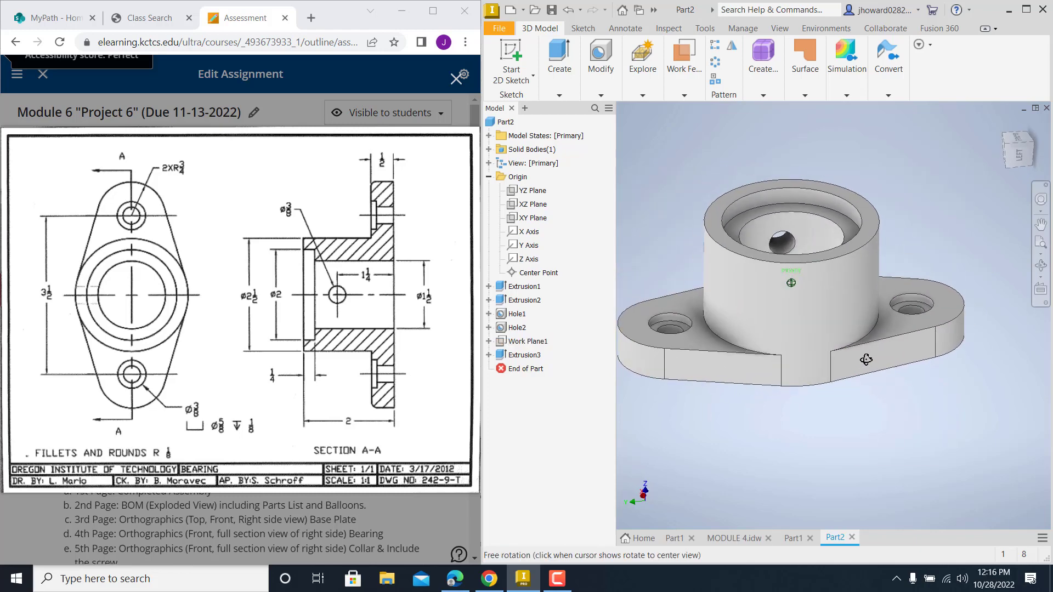